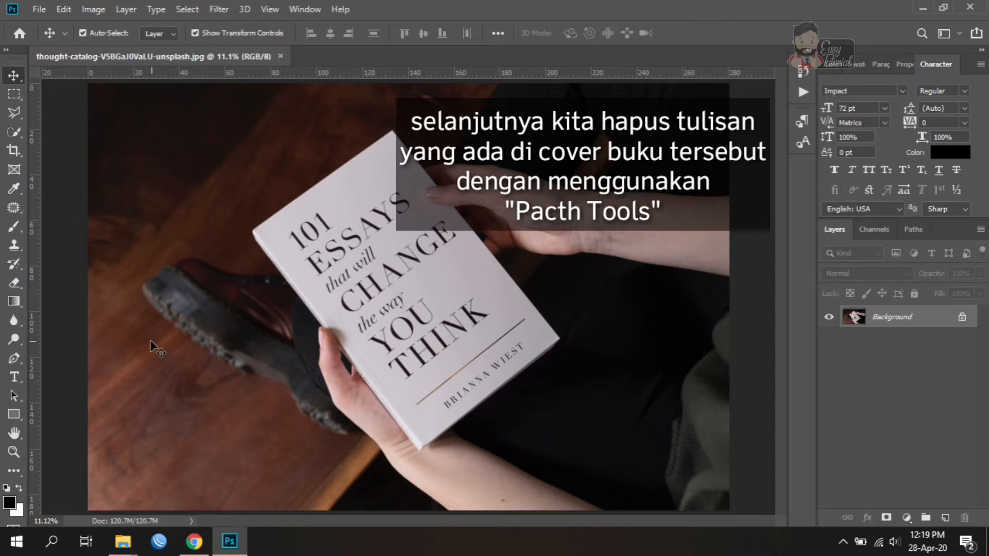
# - Remove the "101" lettering from the book cover with the Patch tool, sampling the clean area above it
pyautogui.click(12, 209)
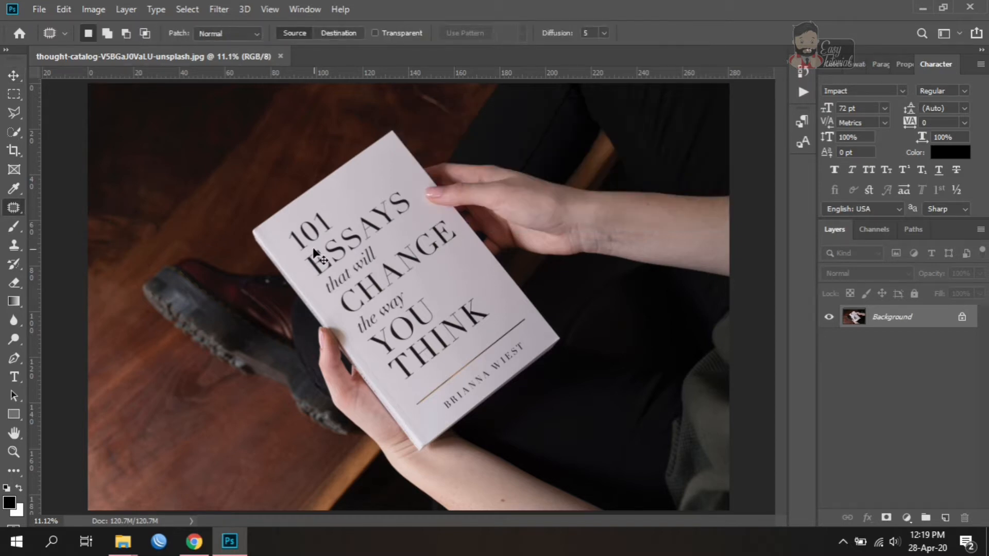
pyautogui.scroll(3, 315, 253)
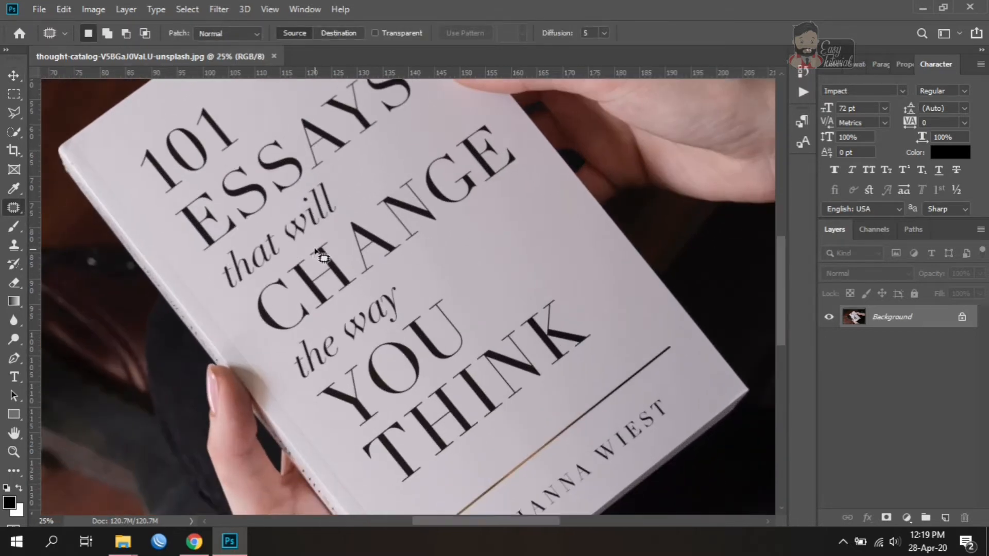
pyautogui.scroll(3, 315, 252)
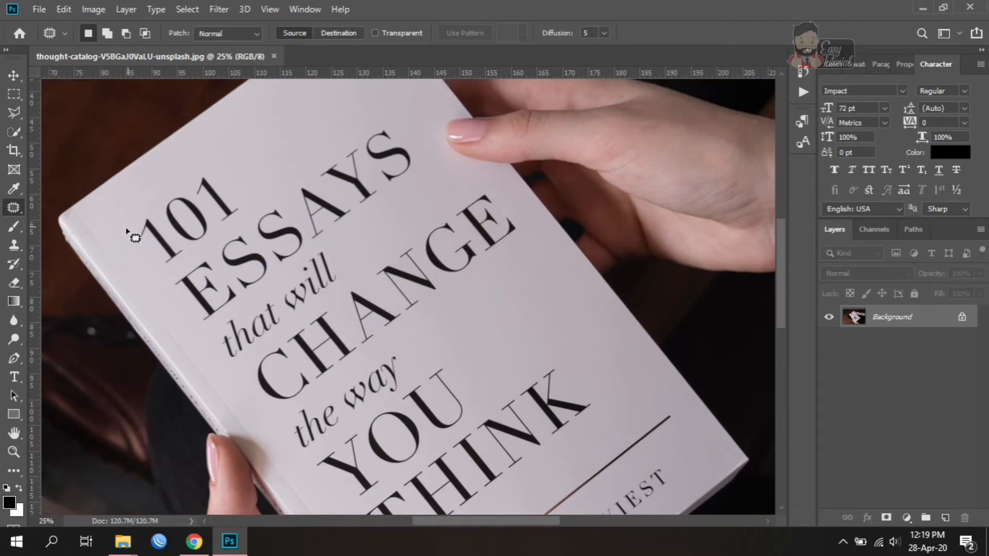
pyautogui.moveTo(127, 230)
pyautogui.mouseDown()
pyautogui.moveTo(151, 269)
pyautogui.moveTo(198, 254)
pyautogui.moveTo(255, 212)
pyautogui.moveTo(219, 166)
pyautogui.moveTo(131, 232)
pyautogui.moveTo(276, 153)
pyautogui.moveTo(298, 121)
pyautogui.moveTo(284, 127)
pyautogui.mouseUp()
pyautogui.hotkey('ctrl', 'd')
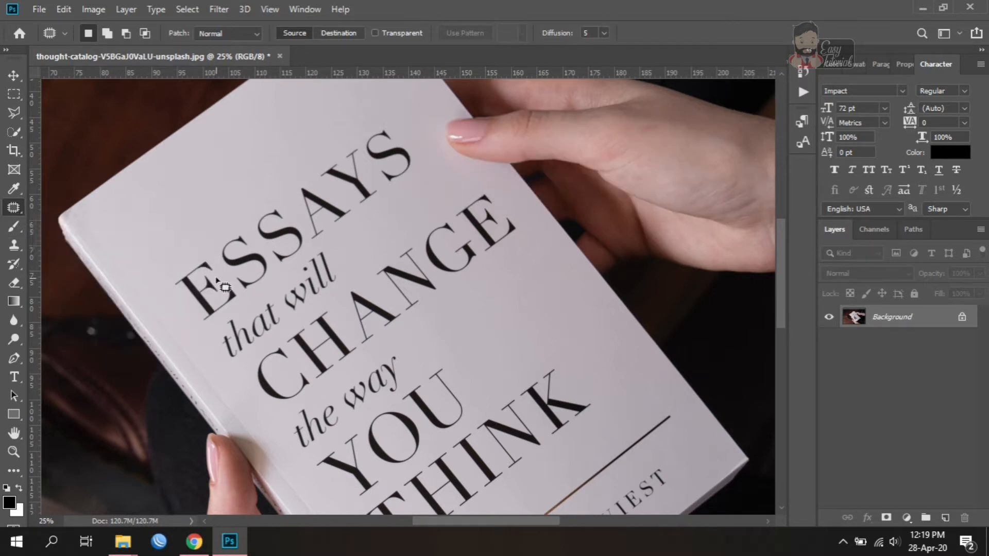
# - Patch out the words "ESSAYS" and "that will" on the cover using the blank cover area above them
pyautogui.moveTo(159, 278)
pyautogui.mouseDown()
pyautogui.moveTo(172, 302)
pyautogui.moveTo(231, 319)
pyautogui.moveTo(399, 182)
pyautogui.moveTo(414, 135)
pyautogui.moveTo(355, 138)
pyautogui.moveTo(240, 209)
pyautogui.moveTo(160, 280)
pyautogui.mouseUp()
pyautogui.moveTo(278, 234); pyautogui.dragTo(225, 162)
pyautogui.hotkey('ctrl', 'd')
pyautogui.scroll(-1, 204, 317)
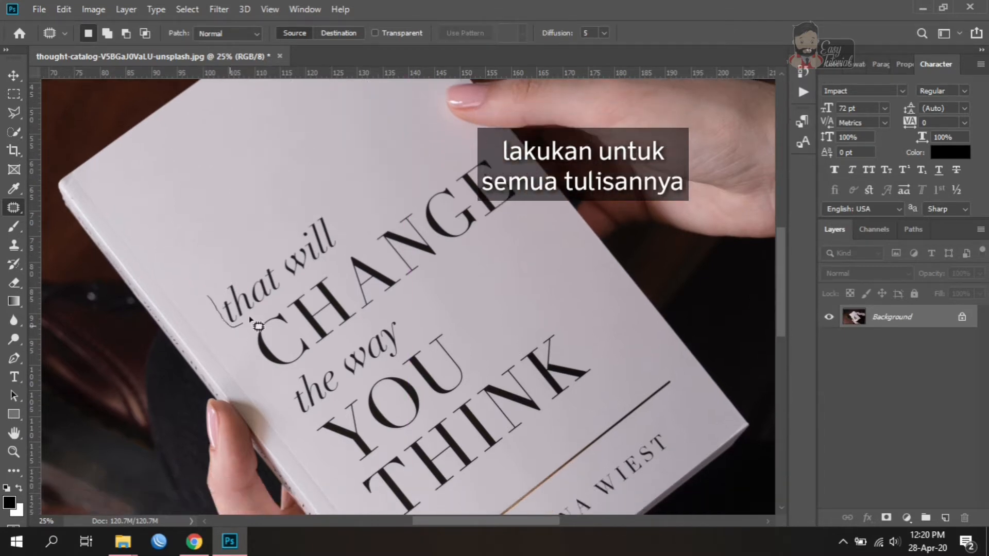
pyautogui.moveTo(210, 301); pyautogui.dragTo(210, 302)
pyautogui.moveTo(277, 253); pyautogui.dragTo(229, 194)
pyautogui.hotkey('ctrl', 'd')
pyautogui.scroll(-2, 249, 286)
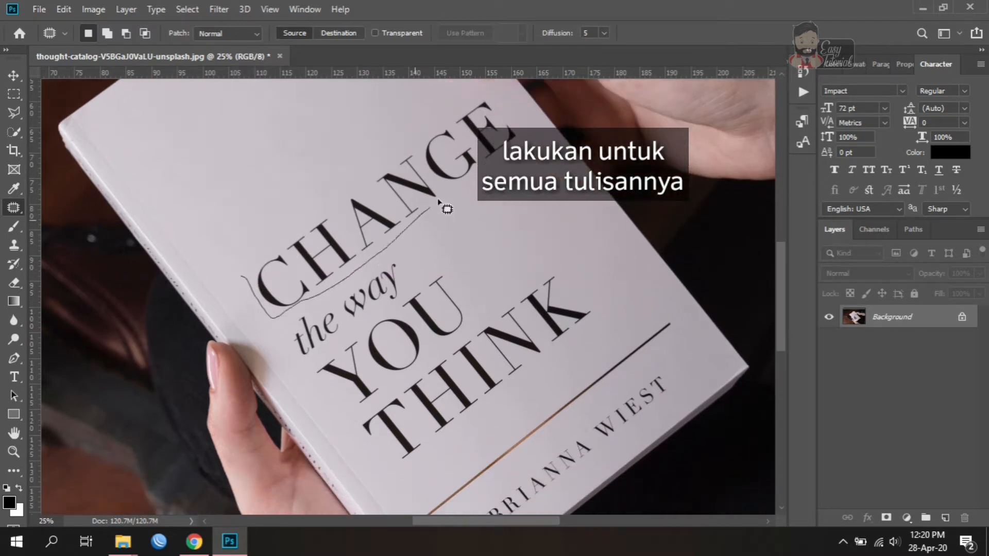
# - Patch out the words "CHANGE" and "the way" on the cover with clean texture from above
pyautogui.moveTo(521, 121)
pyautogui.mouseDown()
pyautogui.moveTo(480, 92)
pyautogui.moveTo(375, 169)
pyautogui.mouseUp()
pyautogui.moveTo(246, 285); pyautogui.dragTo(242, 278)
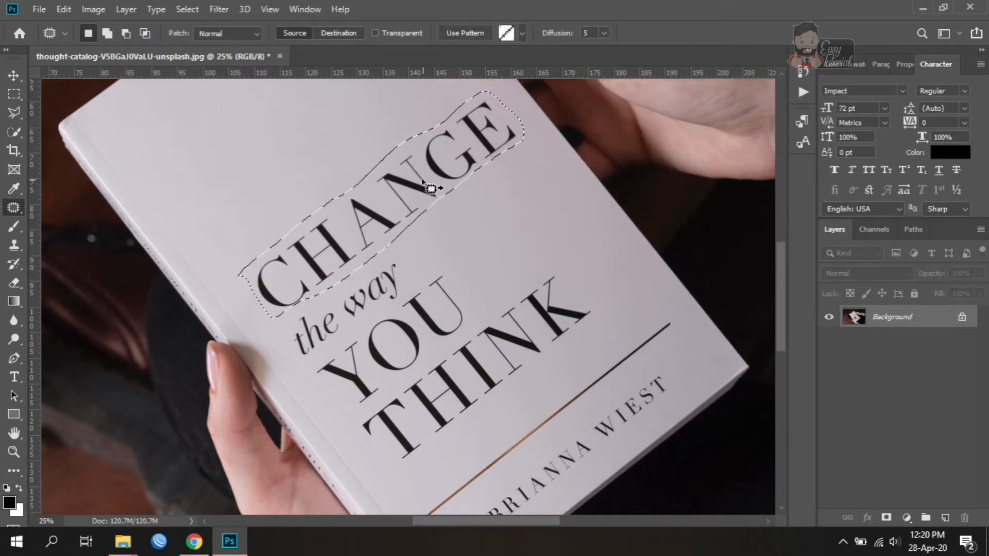
pyautogui.moveTo(426, 186)
pyautogui.mouseDown()
pyautogui.moveTo(343, 113)
pyautogui.moveTo(351, 113)
pyautogui.mouseUp()
pyautogui.hotkey('ctrl', 'd')
pyautogui.scroll(-1, 291, 325)
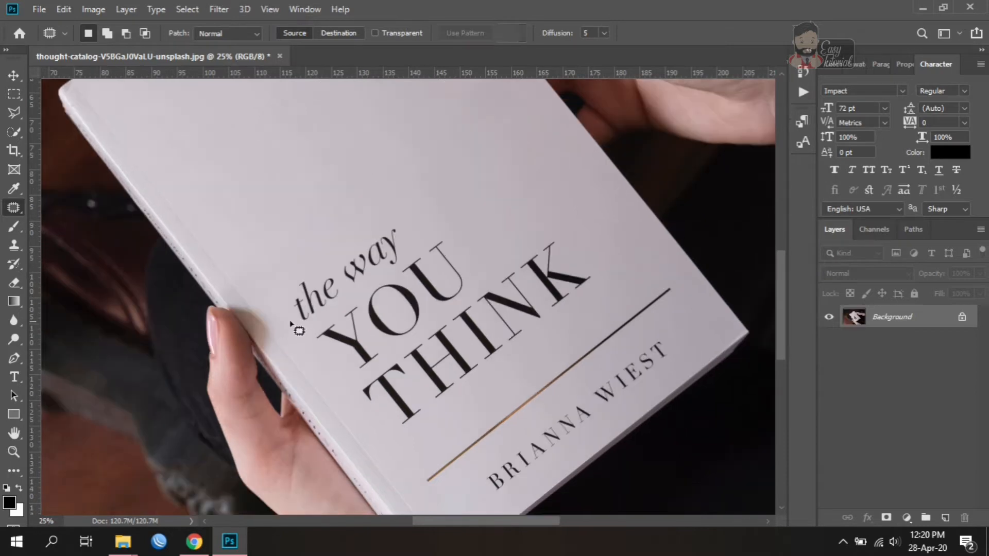
pyautogui.moveTo(308, 299); pyautogui.dragTo(306, 298)
pyautogui.moveTo(309, 291); pyautogui.dragTo(308, 208)
pyautogui.hotkey('ctrl', 'd')
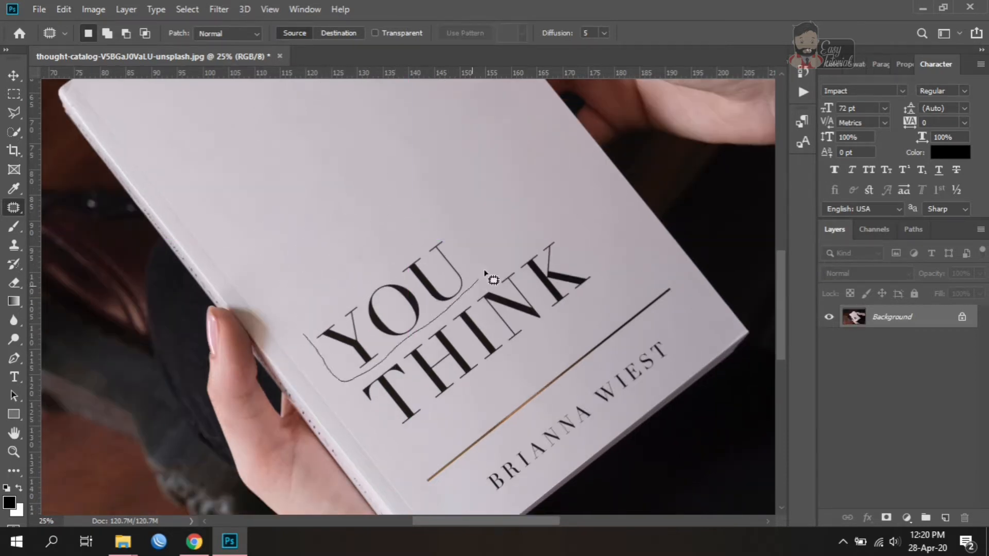
# - Patch out the words "YOU" and "THINK" on the cover with clean texture from above
pyautogui.moveTo(321, 328); pyautogui.dragTo(317, 321)
pyautogui.moveTo(380, 327); pyautogui.dragTo(328, 221)
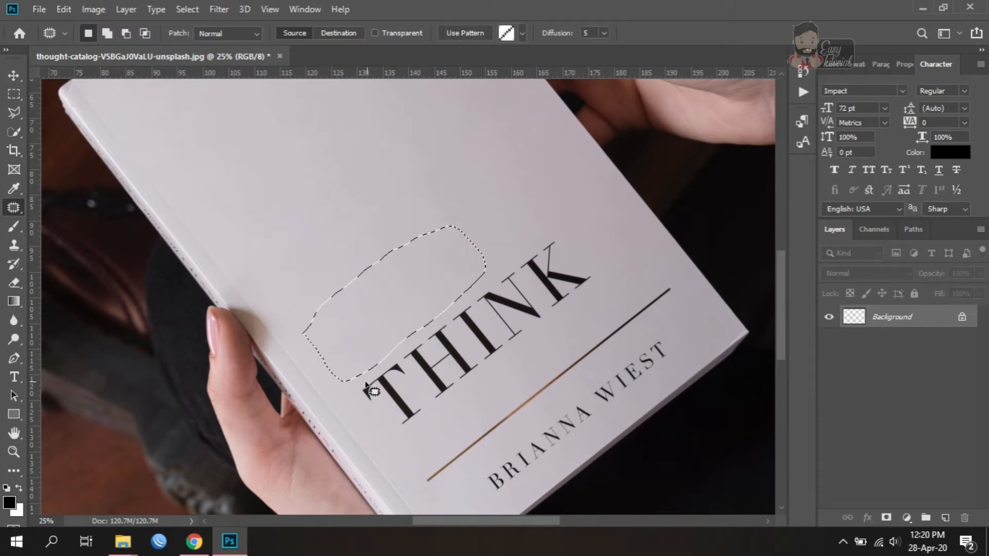
pyautogui.hotkey('ctrl', 'd')
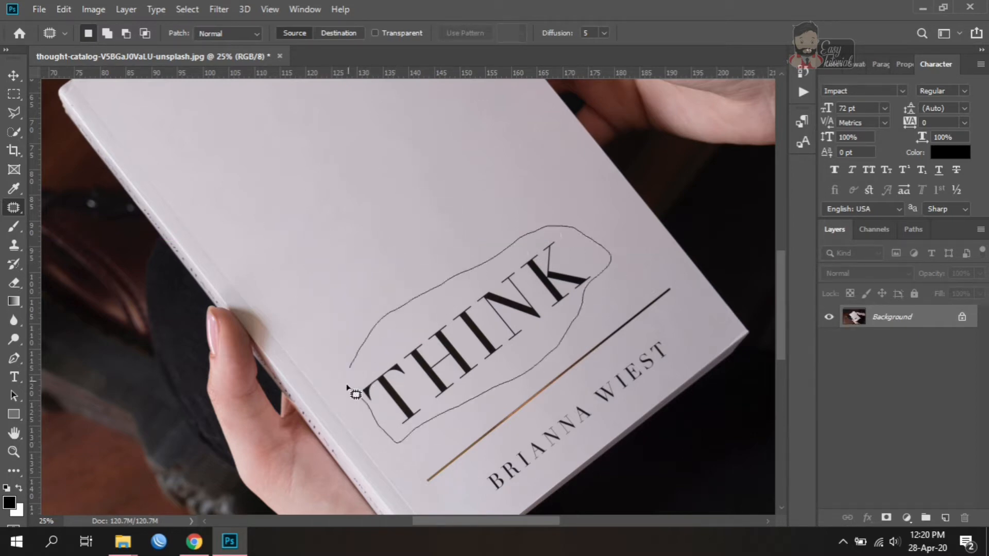
pyautogui.moveTo(347, 387); pyautogui.dragTo(350, 368)
pyautogui.moveTo(462, 343)
pyautogui.mouseDown()
pyautogui.moveTo(382, 232)
pyautogui.moveTo(389, 243)
pyautogui.mouseUp()
pyautogui.hotkey('ctrl', 'd')
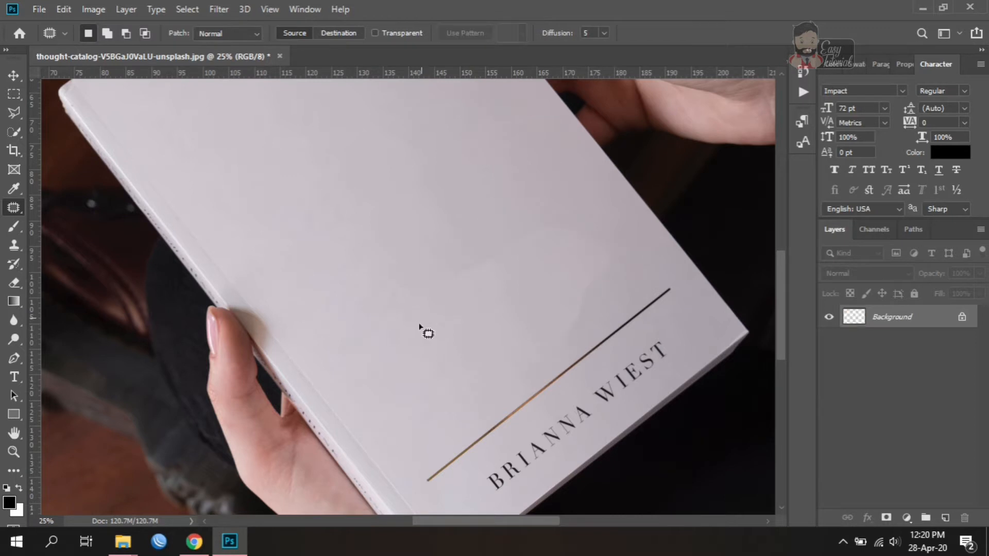
# - Patch out the thin line and the author's name together near the cover's lower edge, then deselect
pyautogui.scroll(-3, 420, 327)
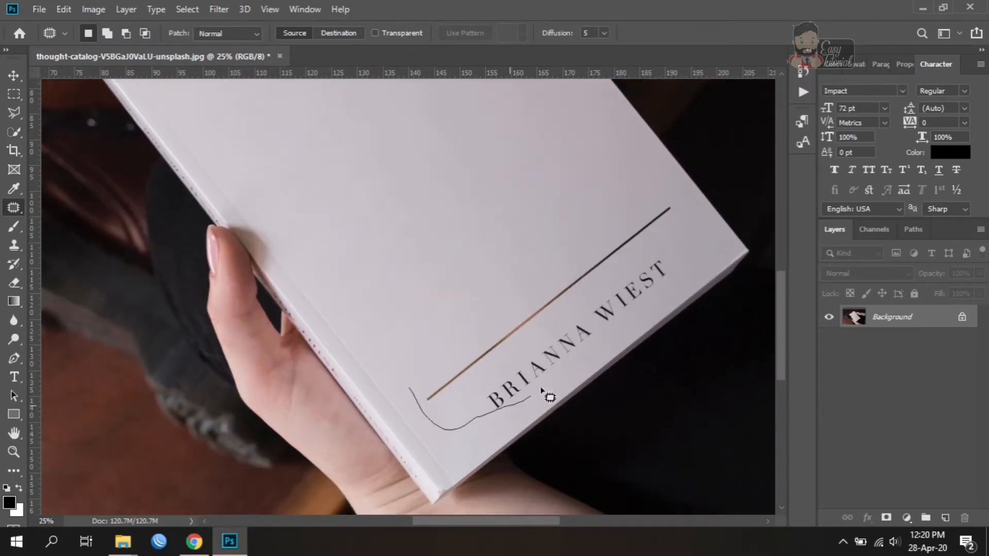
pyautogui.moveTo(427, 385); pyautogui.dragTo(420, 369)
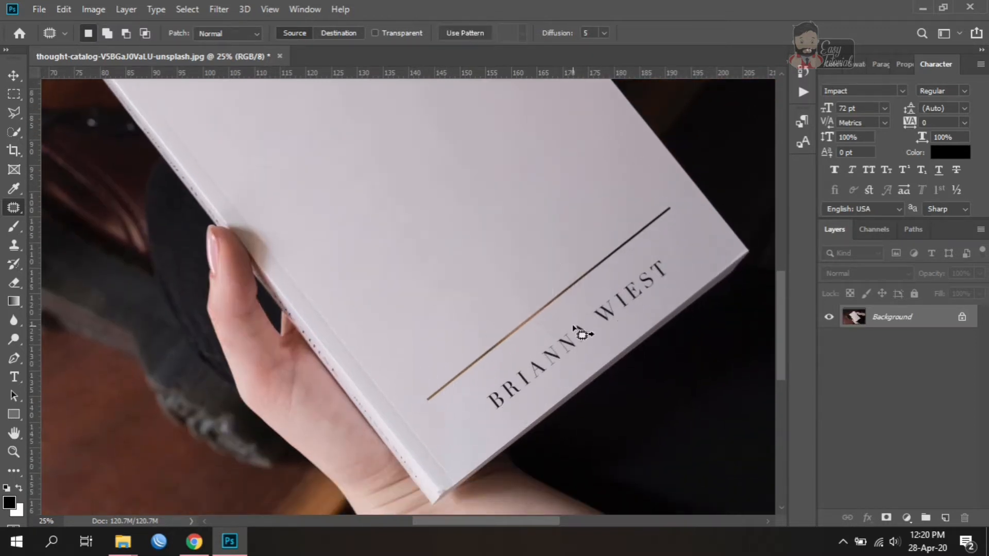
pyautogui.moveTo(571, 325); pyautogui.dragTo(494, 233)
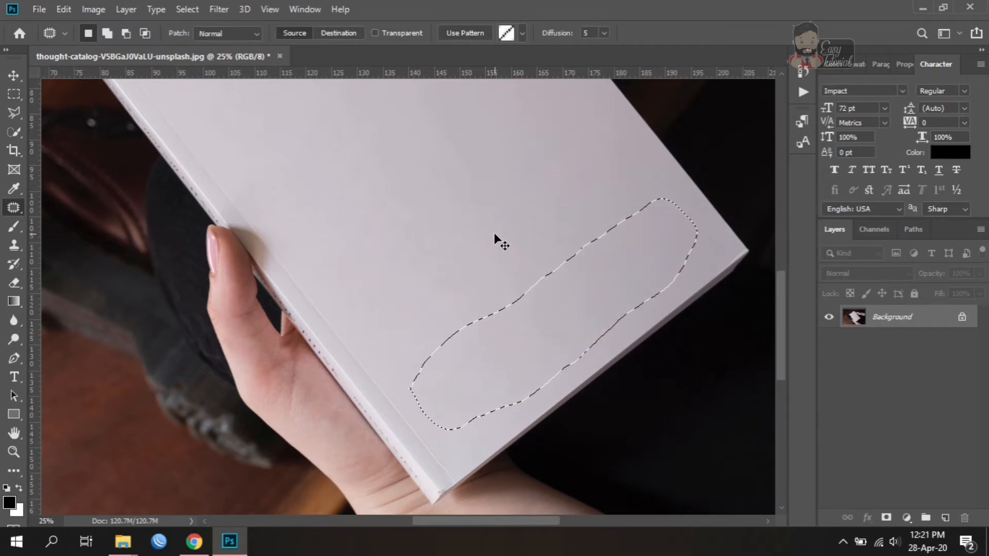
pyautogui.hotkey('ctrl', 'd')
# - Select the blank book cover with the Magic Wand tool
pyautogui.scroll(10, 467, 255)
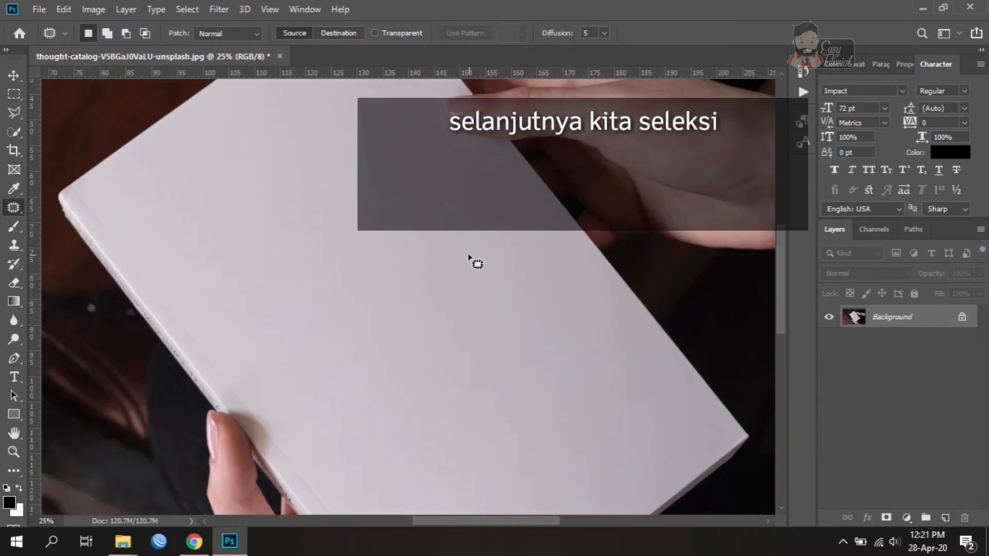
pyautogui.scroll(3, 467, 253)
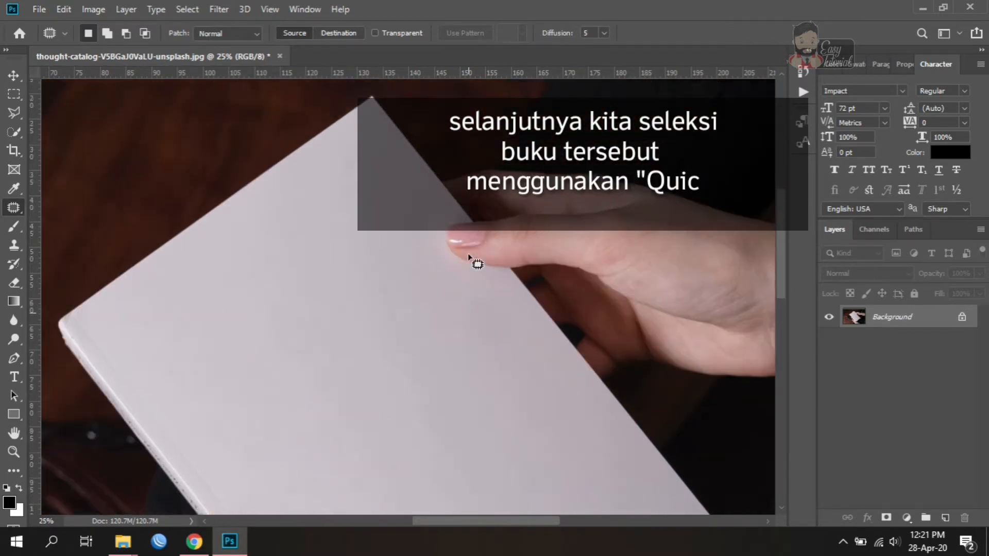
pyautogui.scroll(-2, 449, 267)
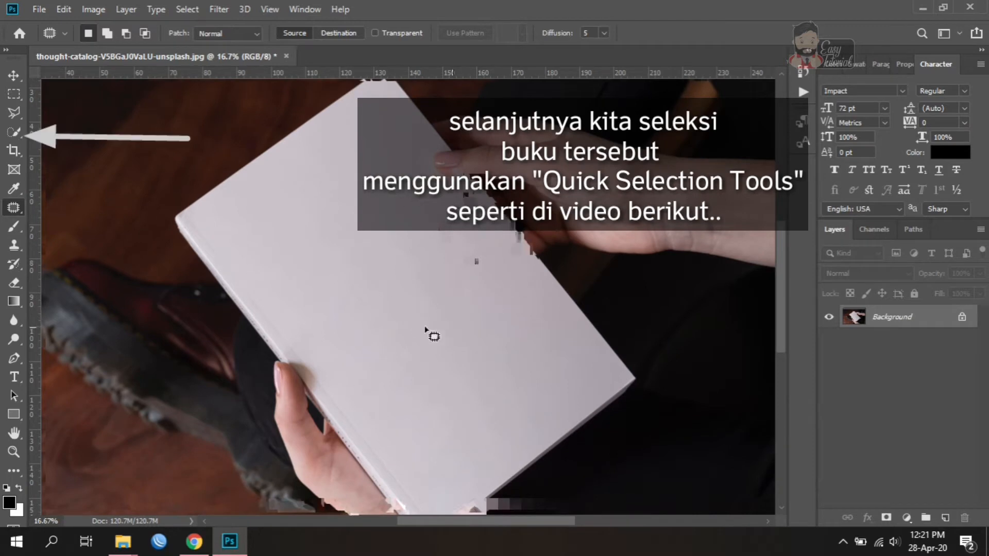
pyautogui.scroll(-1, 420, 289)
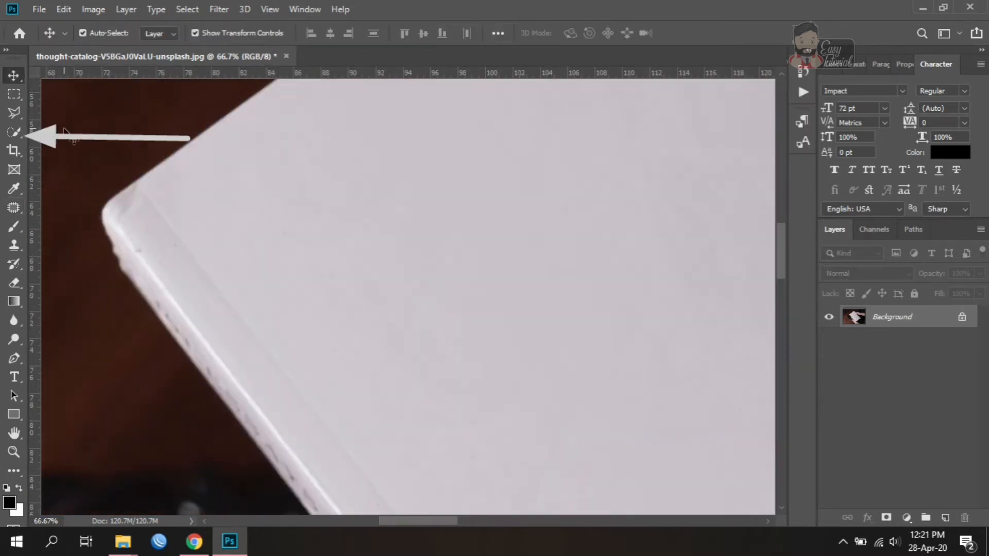
pyautogui.click(20, 129)
pyautogui.click(83, 146)
pyautogui.click(261, 204)
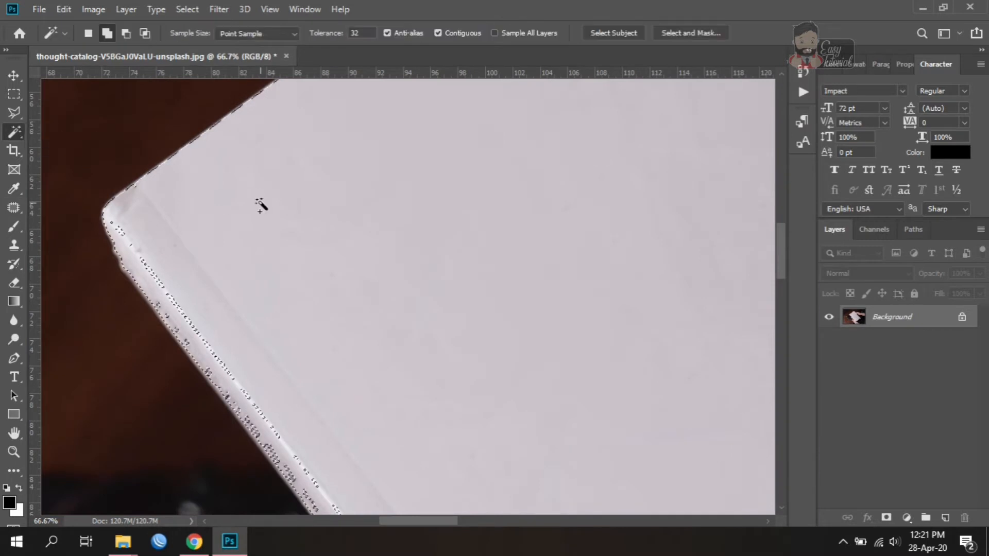
# - Add the book's spine edge to the selection with the Quick Selection tool, enlarging the brush to 153
pyautogui.rightClick(15, 131)
pyautogui.click(85, 132)
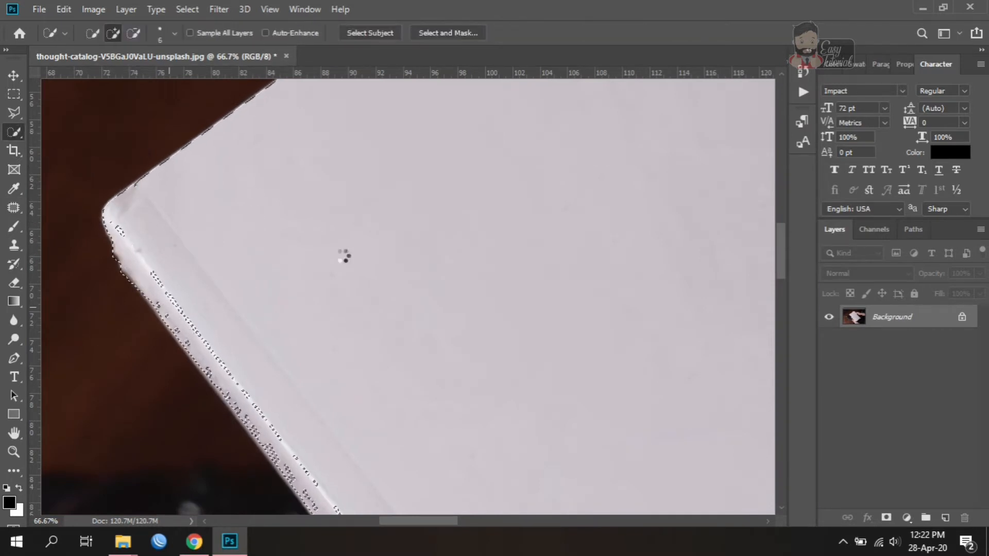
pyautogui.scroll(2, 328, 240)
pyautogui.scroll(-5, 323, 238)
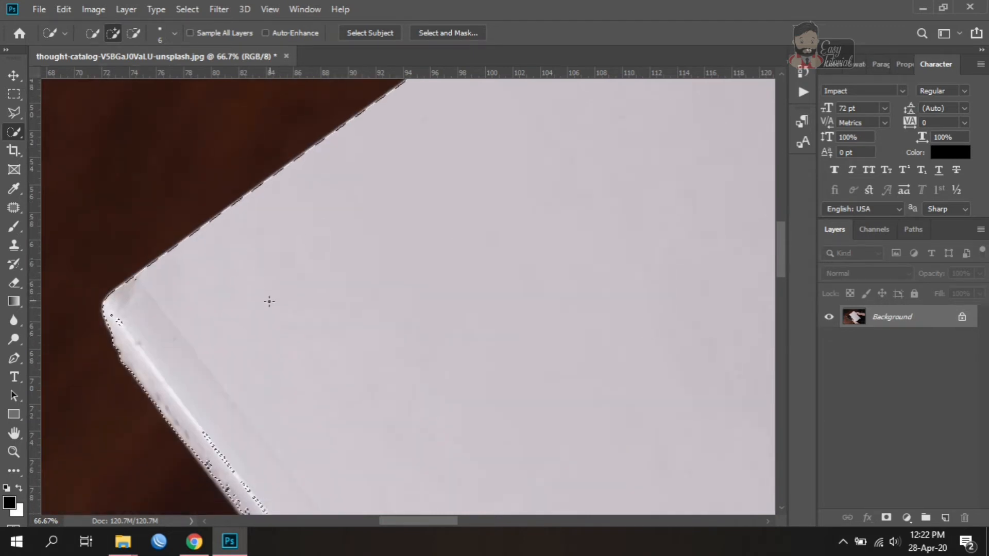
pyautogui.moveTo(204, 139)
pyautogui.mouseDown()
pyautogui.moveTo(242, 222)
pyautogui.moveTo(291, 275)
pyautogui.moveTo(342, 361)
pyautogui.moveTo(470, 390)
pyautogui.mouseUp()
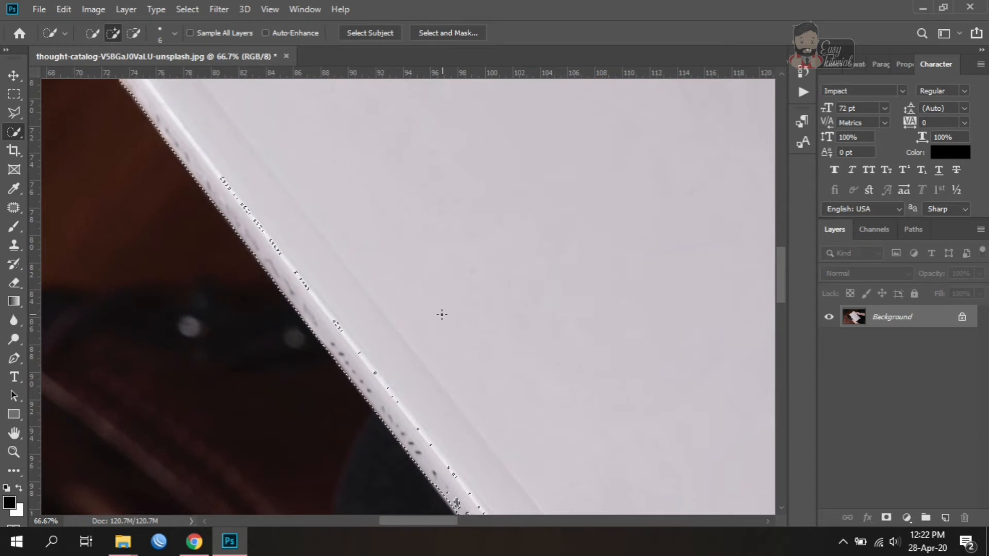
pyautogui.keyDown('alt'); pyautogui.moveTo(380, 284); pyautogui.dragTo(422, 281); pyautogui.keyUp('alt')
pyautogui.moveTo(276, 195)
pyautogui.mouseDown()
pyautogui.moveTo(368, 334)
pyautogui.moveTo(453, 438)
pyautogui.moveTo(469, 463)
pyautogui.mouseUp()
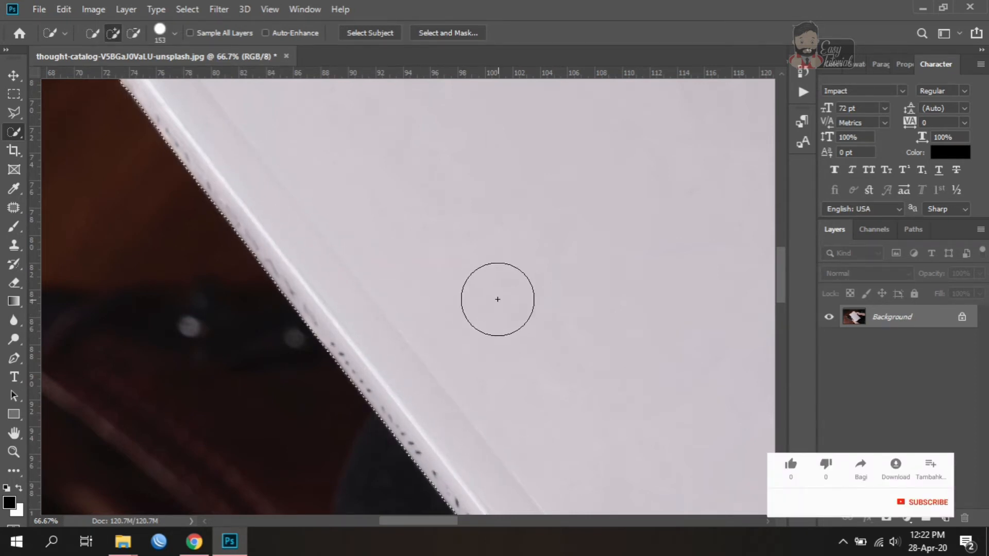
# - Examine the selection outline around the whole book, especially along the spine, corners and both thumbs
pyautogui.hotkey('ctrl', '-')
pyautogui.hotkey('ctrl', '-')
pyautogui.hotkey('ctrl', '-')
pyautogui.scroll(-5, 498, 300)
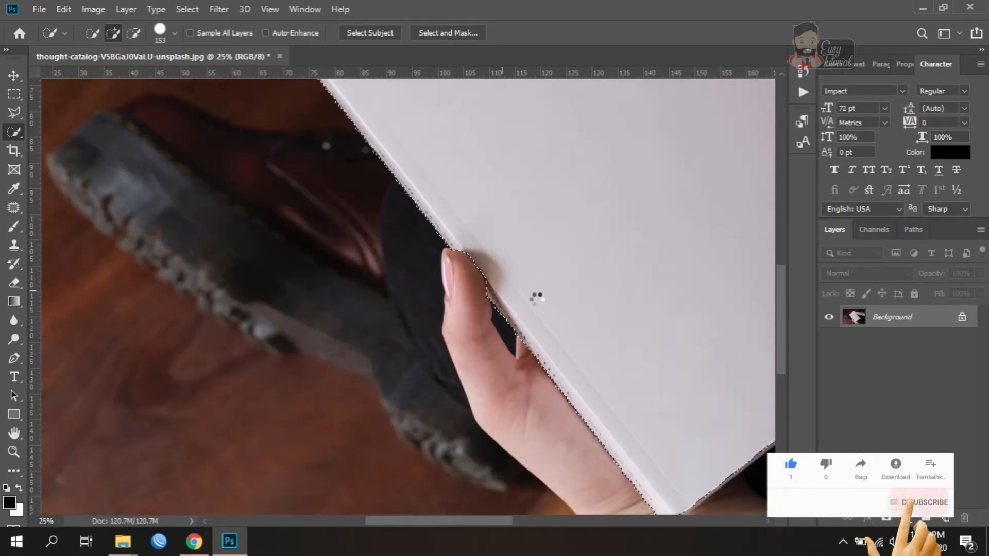
pyautogui.scroll(-3, 629, 366)
pyautogui.hscroll(5, 664, 398)
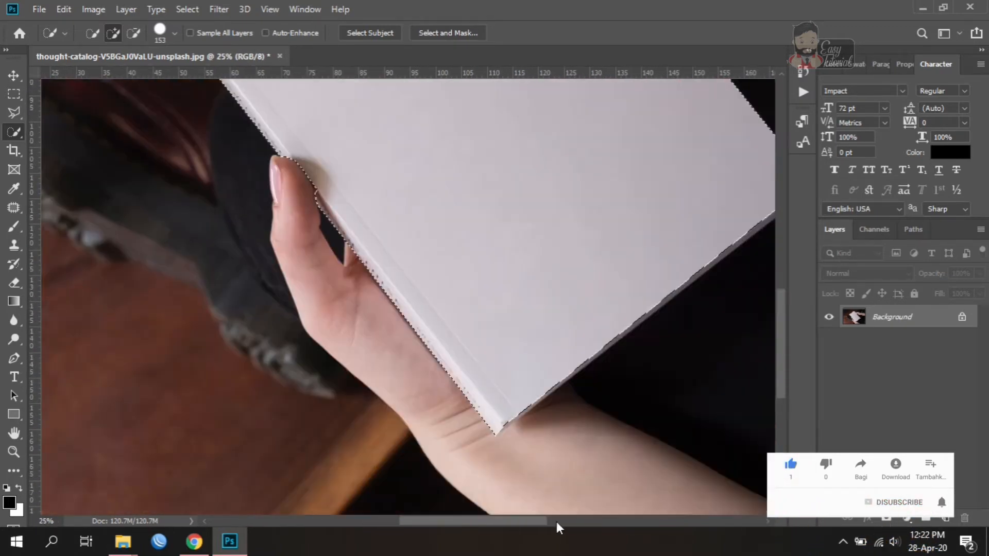
pyautogui.scroll(5, 497, 309)
pyautogui.scroll(3, 498, 311)
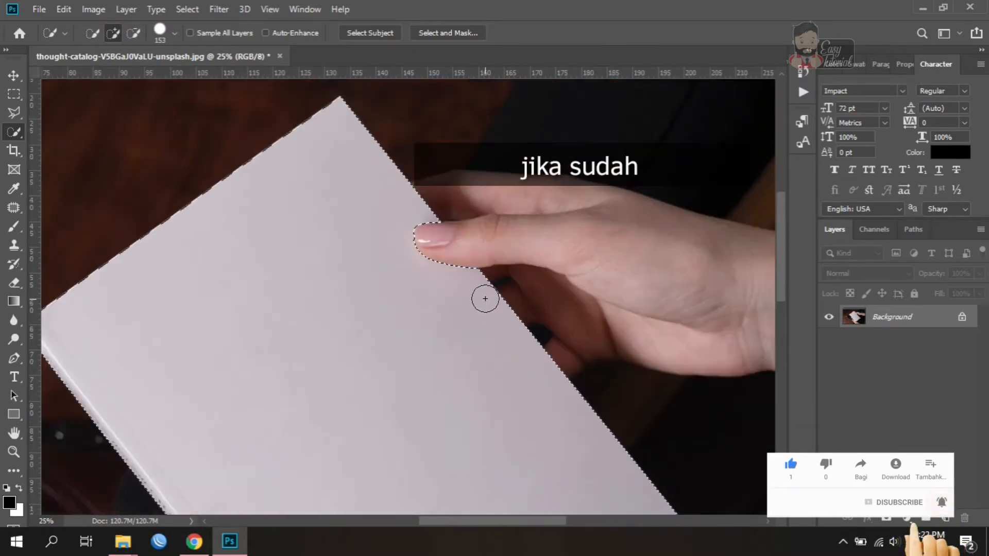
pyautogui.hscroll(-2, 411, 296)
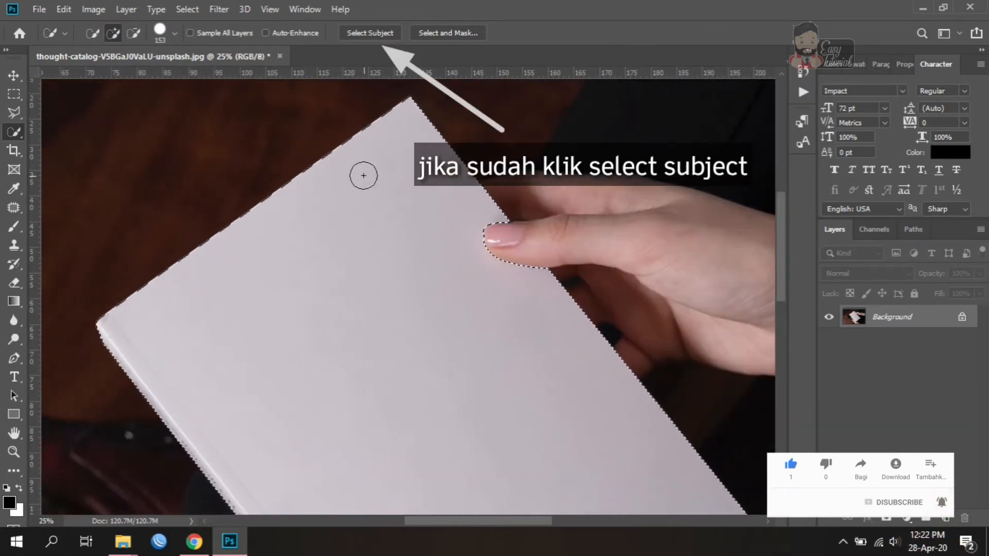
# - Run Select Subject on the photo to select the book
pyautogui.click(370, 33)
pyautogui.click(444, 211)
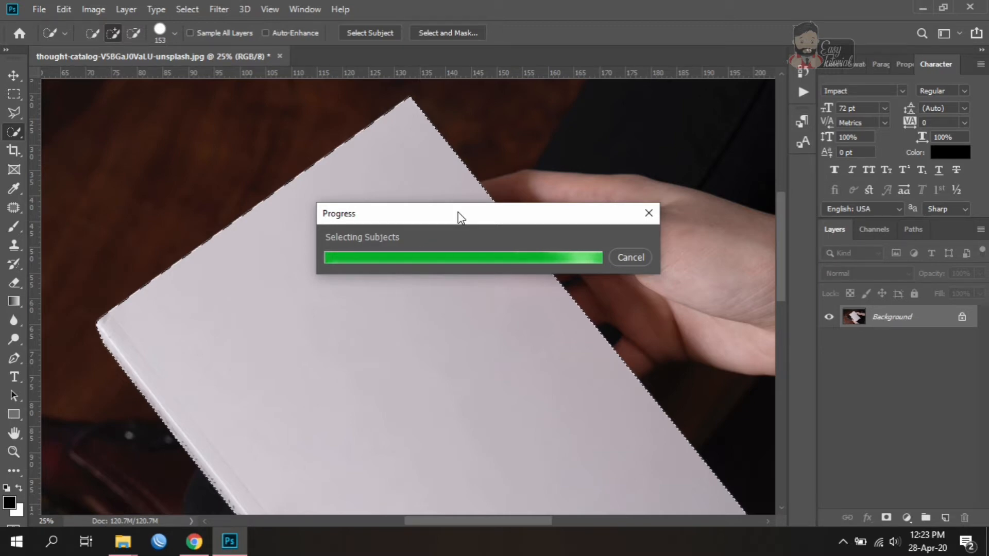
pyautogui.hotkey('ctrl', '0')
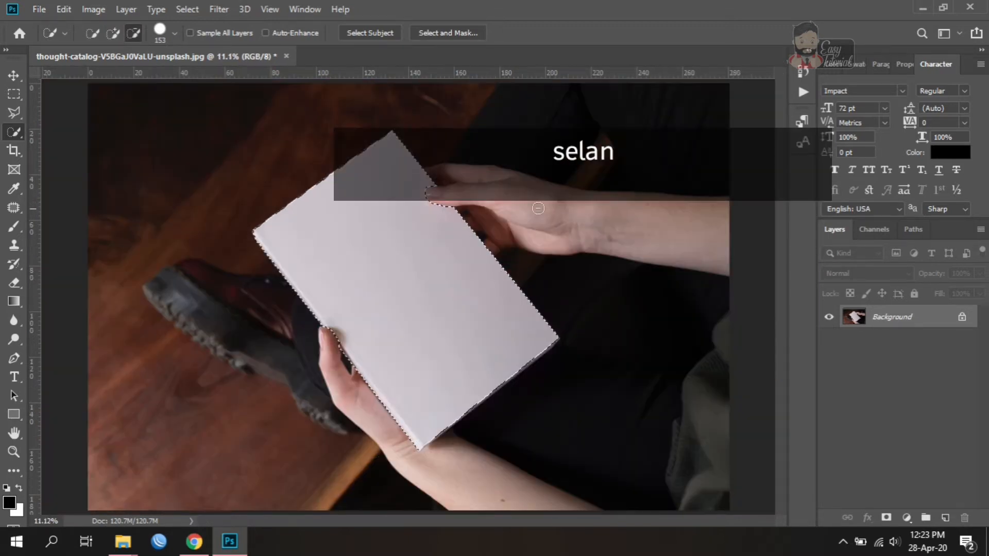
pyautogui.press('alt')
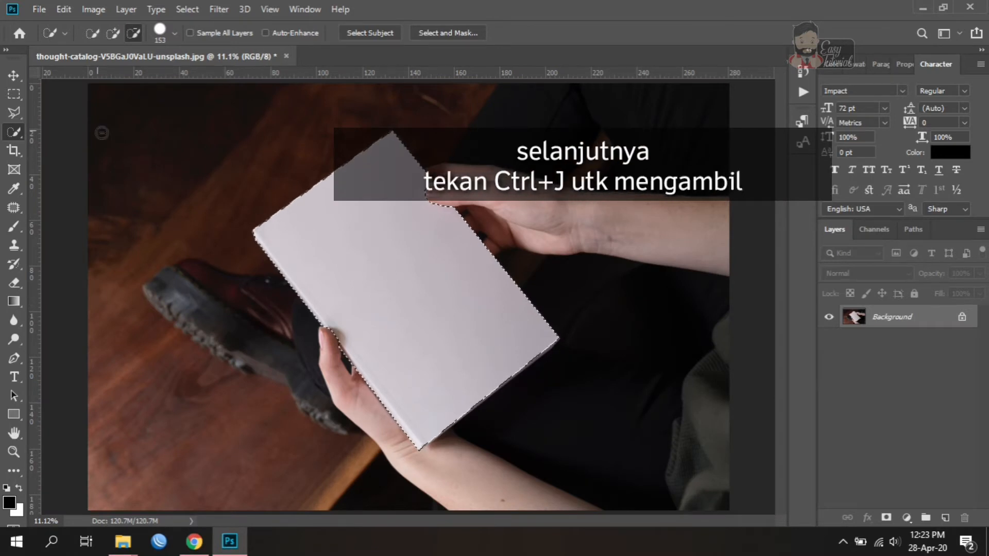
# - Copy the selected book to a new layer and check the cut-out by temporarily hiding the Background layer
pyautogui.click(14, 75)
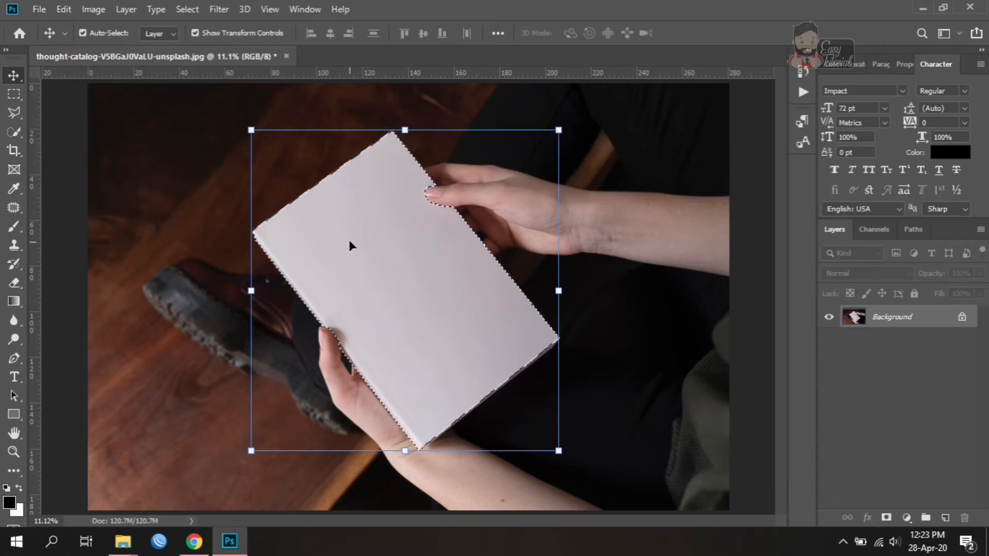
pyautogui.hotkey('ctrl', 'j')
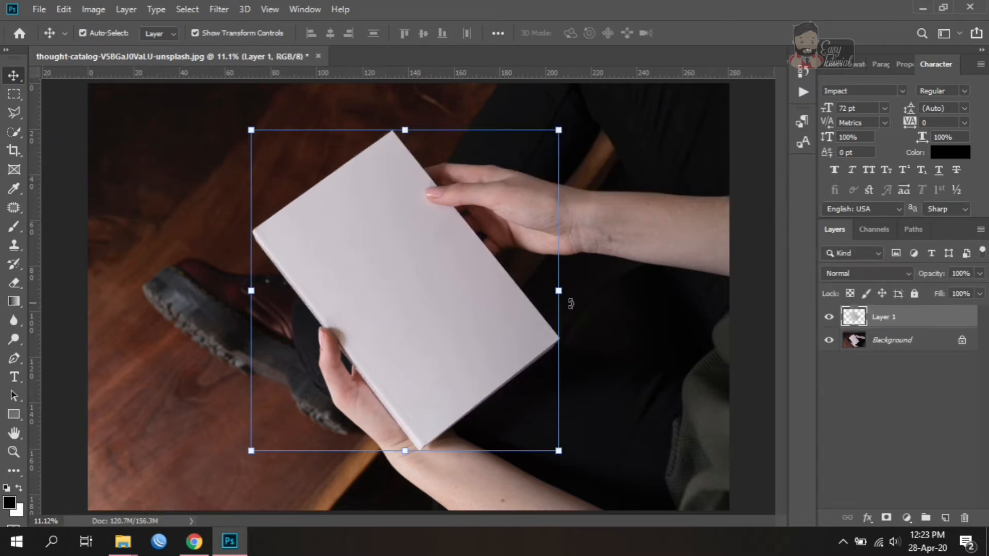
pyautogui.click(829, 341)
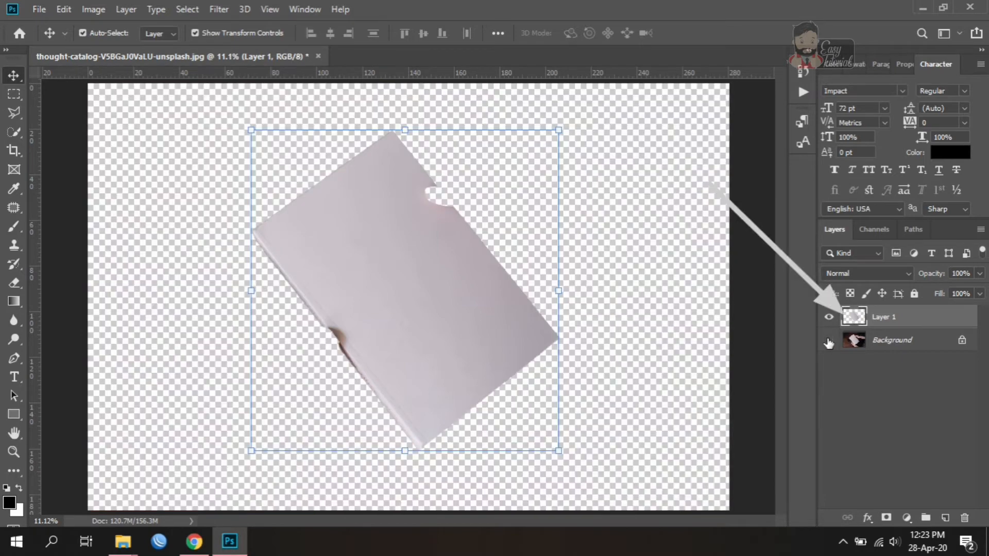
pyautogui.click(829, 341)
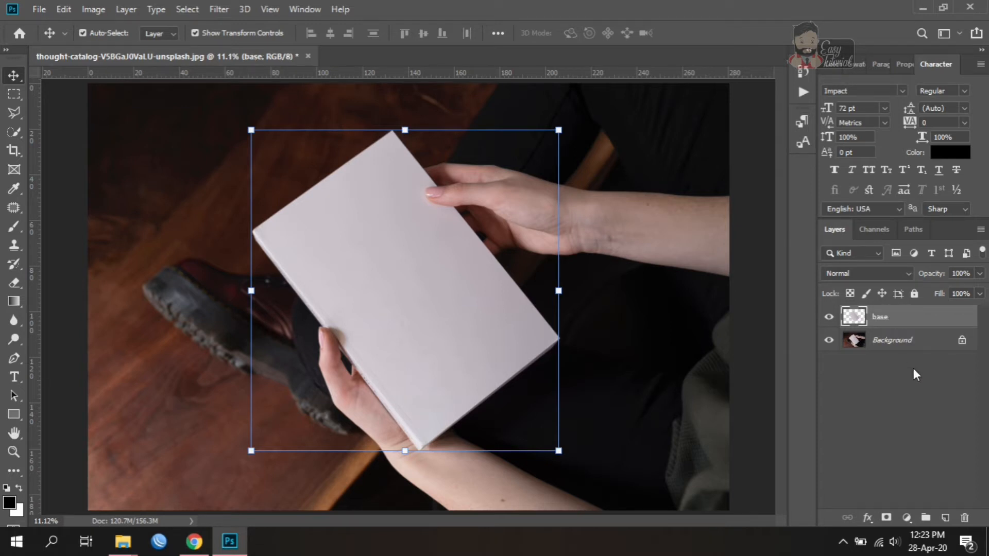
# - Add a new layer above the base layer and name it desain
pyautogui.click(914, 369)
pyautogui.click(895, 320)
pyautogui.click(925, 385)
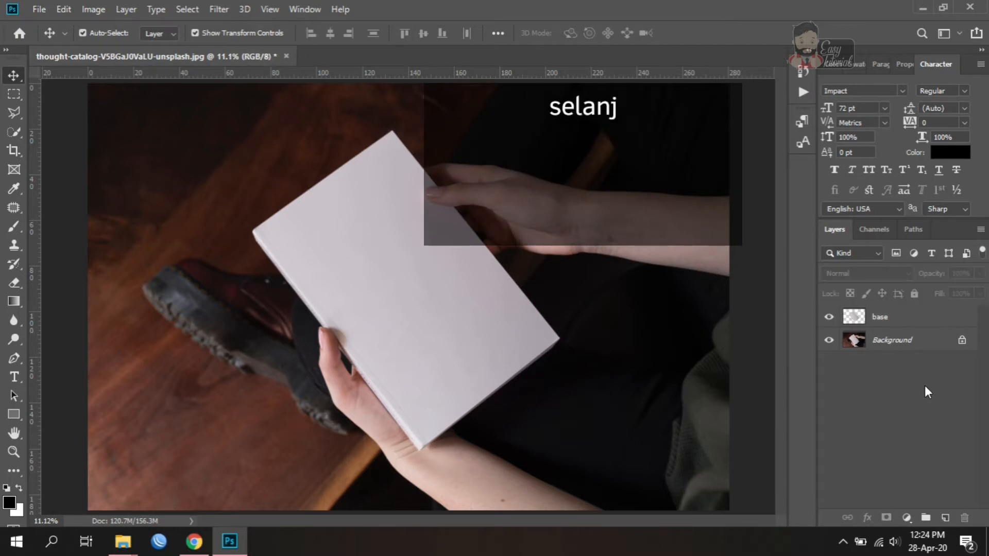
pyautogui.click(945, 520)
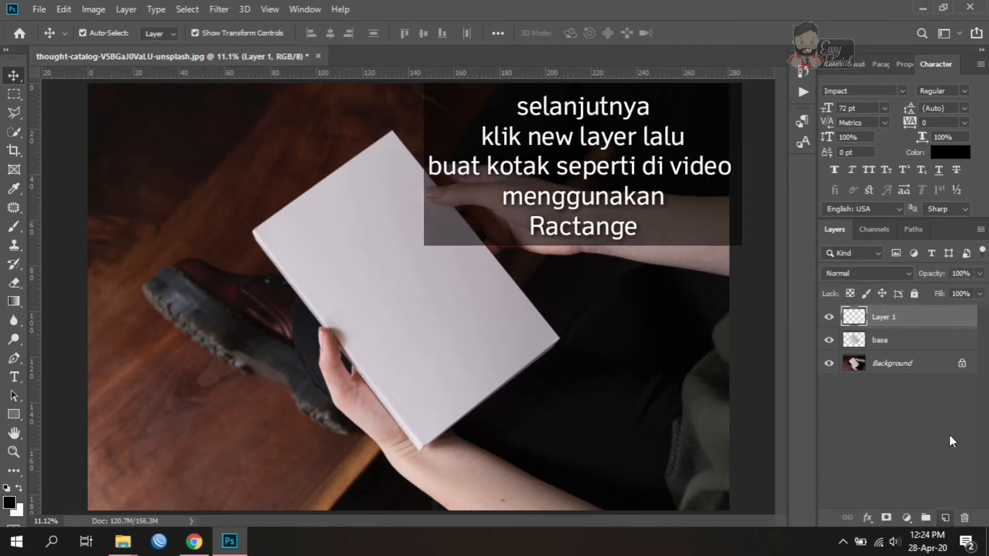
pyautogui.click(887, 317)
pyautogui.write('des')
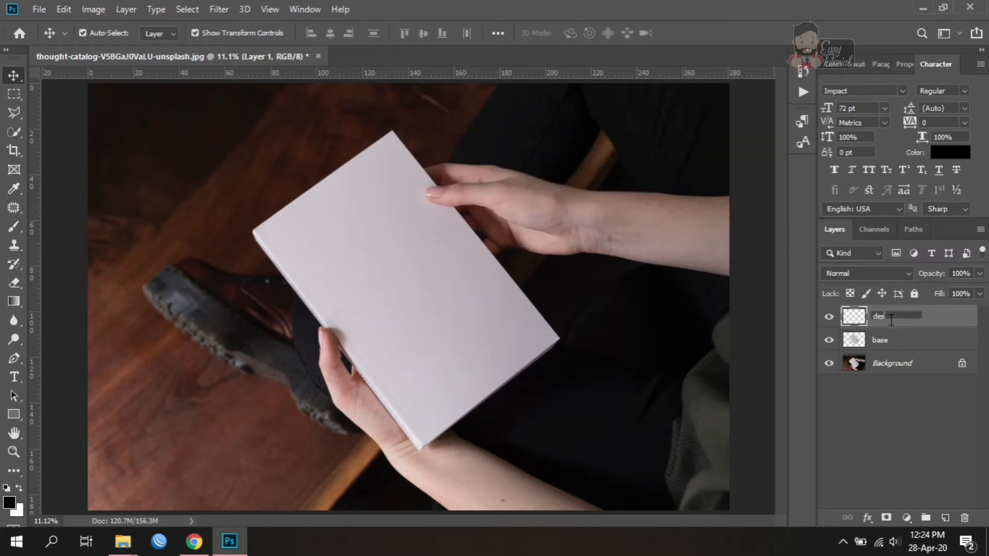
pyautogui.write('igsig')
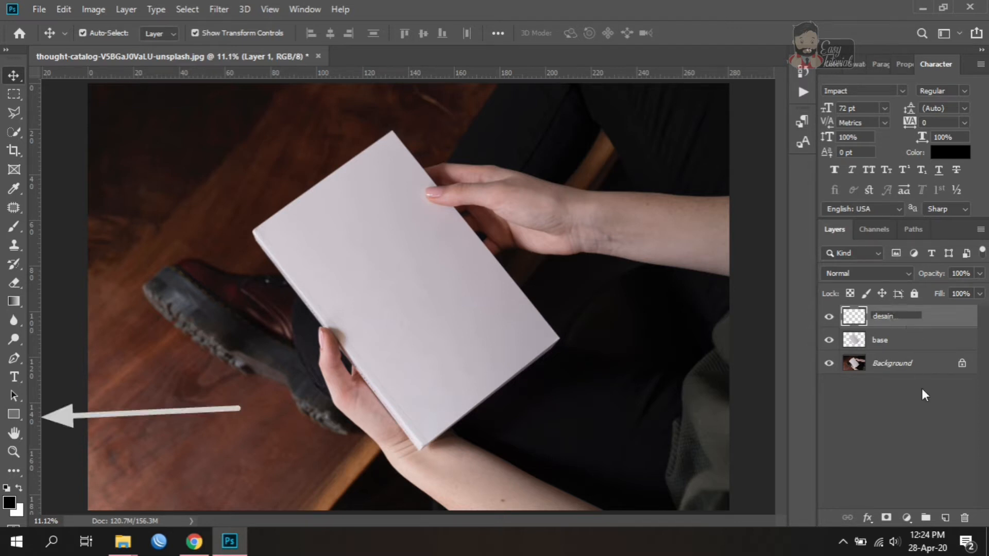
pyautogui.press('Return')
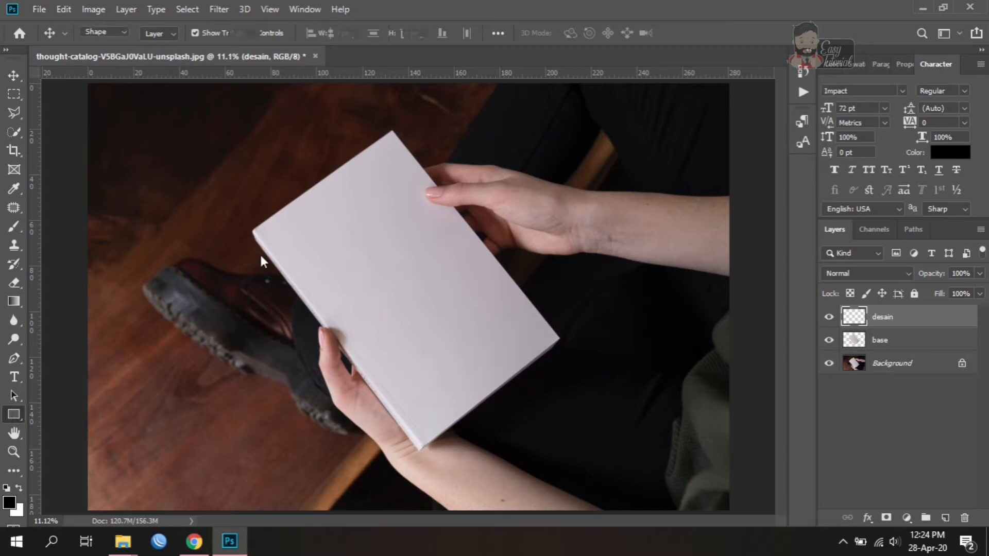
# - Draw a red rectangle about 2239 by 3705 px over the book on the desain layer and convert it to a smart object
pyautogui.moveTo(251, 129); pyautogui.dragTo(432, 425)
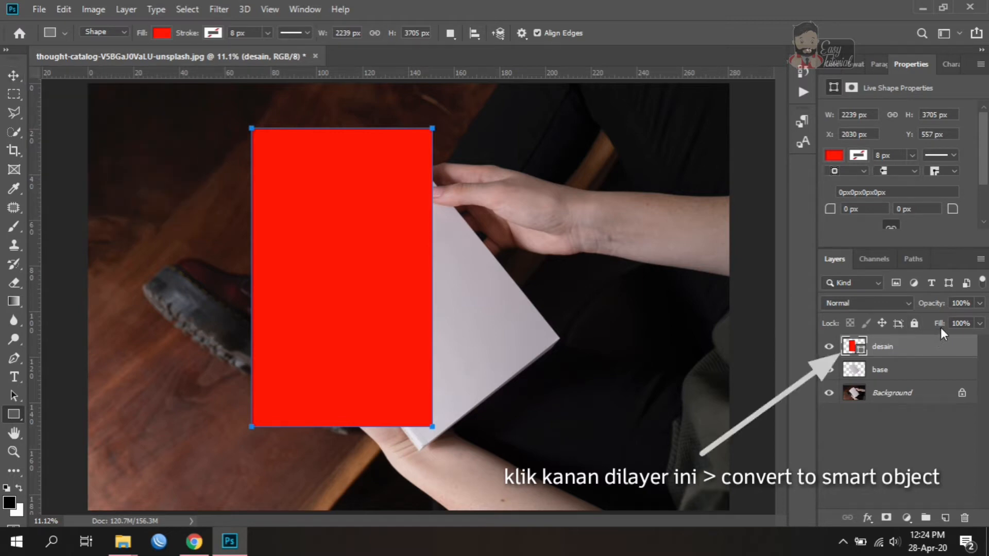
pyautogui.rightClick(963, 347)
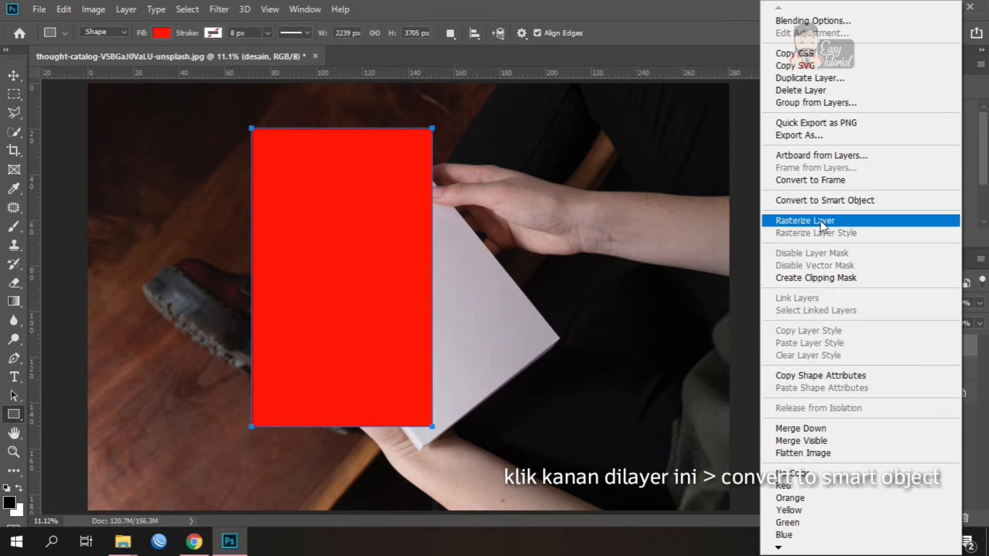
pyautogui.click(829, 201)
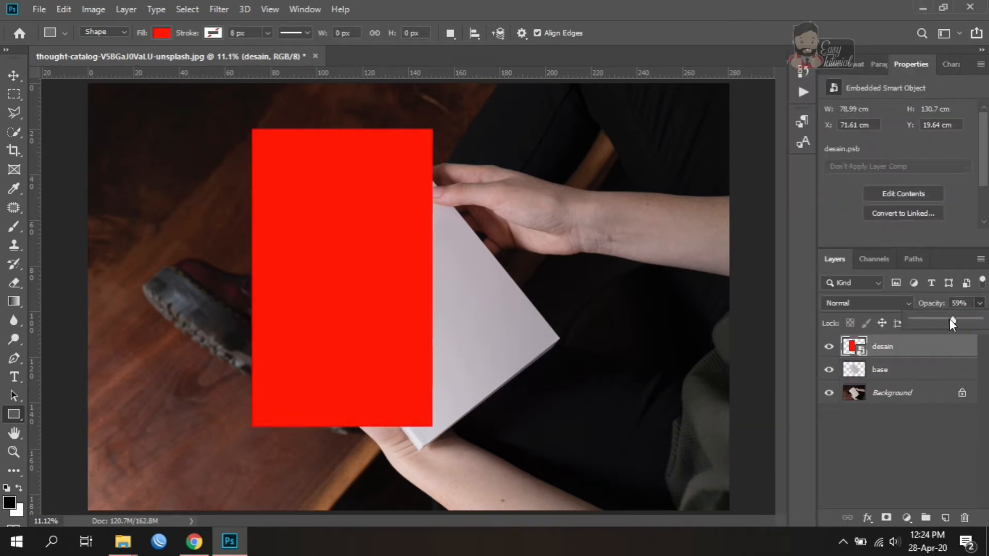
# - Lower the desain layer's opacity to 36% and move the rectangle so its upper right corner meets the book's topmost corner
pyautogui.moveTo(952, 322); pyautogui.dragTo(934, 323)
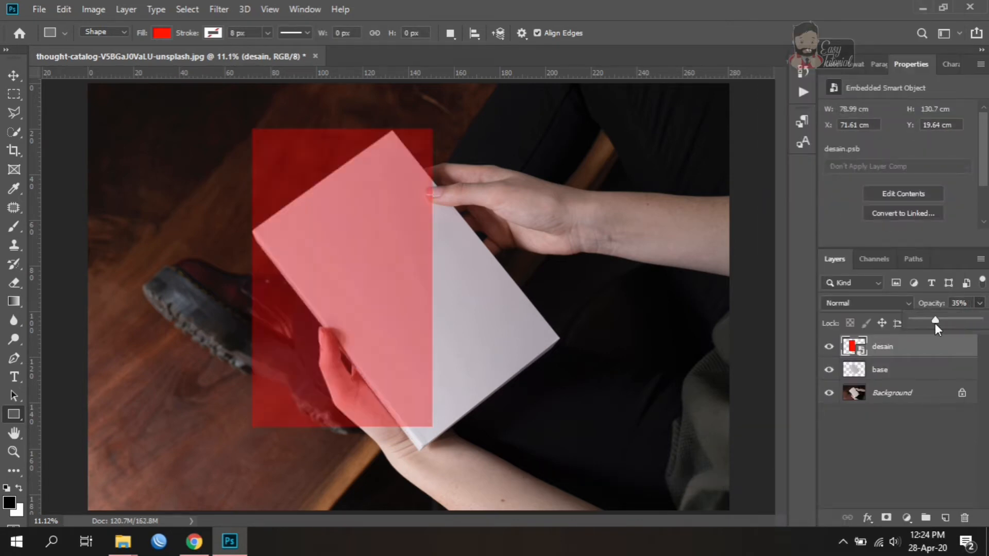
pyautogui.click(14, 75)
pyautogui.moveTo(319, 180); pyautogui.dragTo(297, 160)
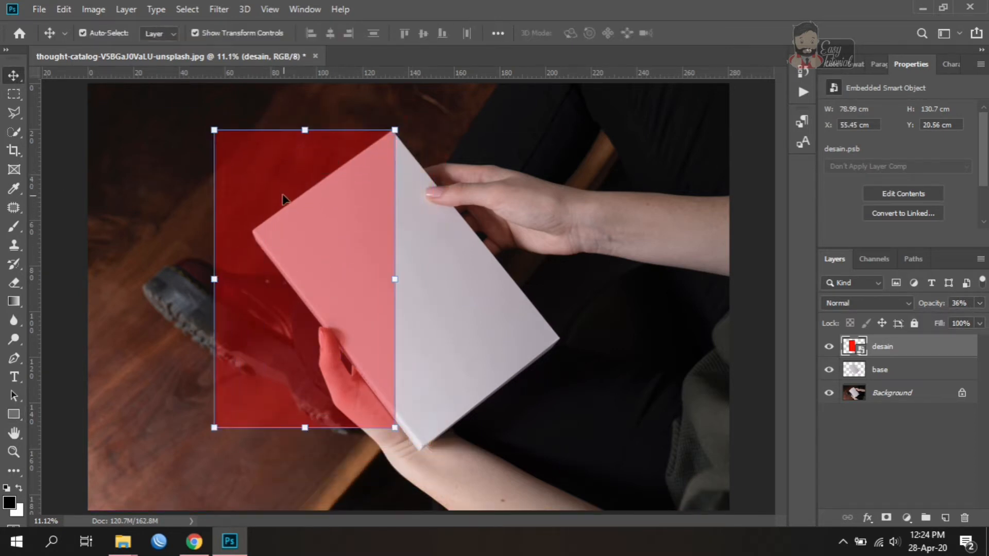
# - Skew and distort the red rectangle so its corners roughly match the corners of the tilted book cover
pyautogui.press('ctrl')
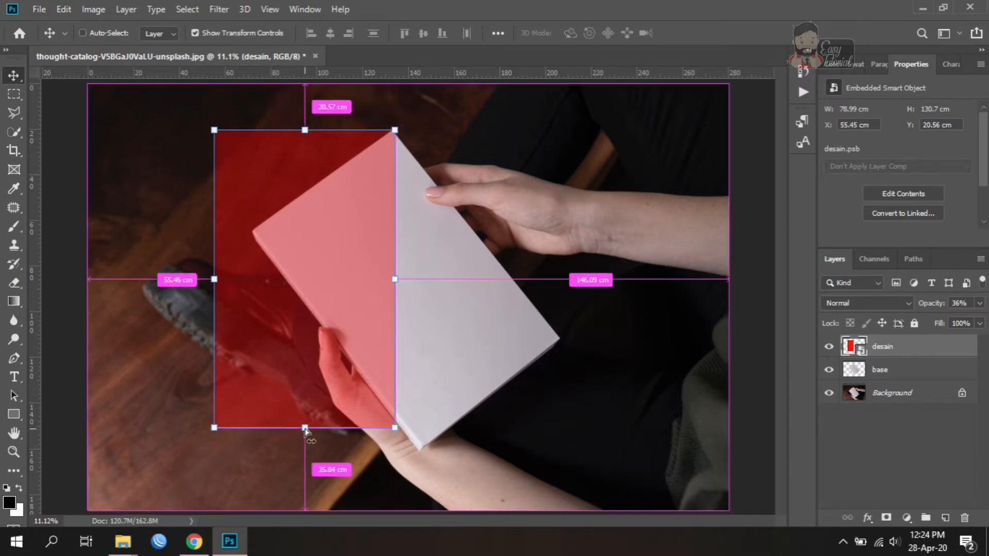
pyautogui.moveTo(305, 427); pyautogui.dragTo(516, 451)
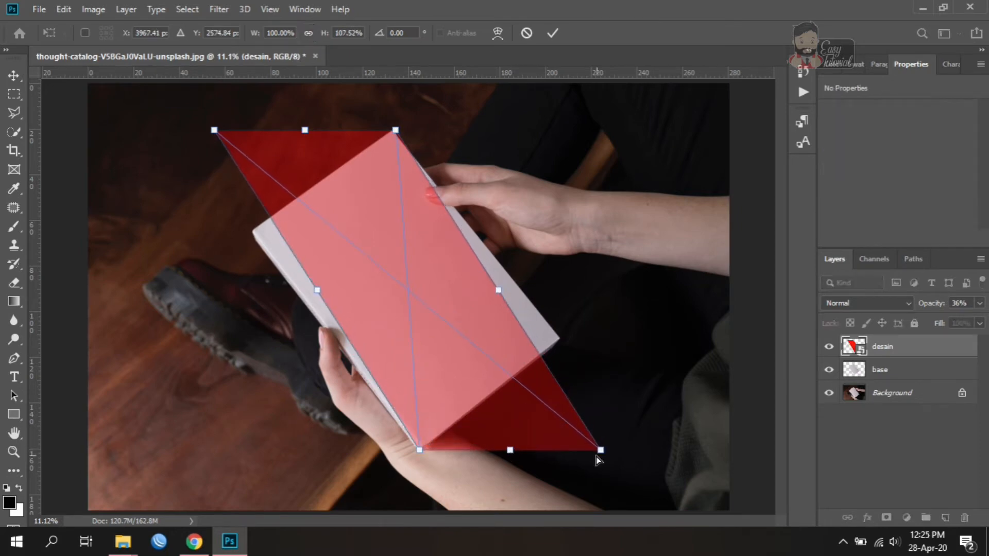
pyautogui.moveTo(601, 450); pyautogui.dragTo(562, 342)
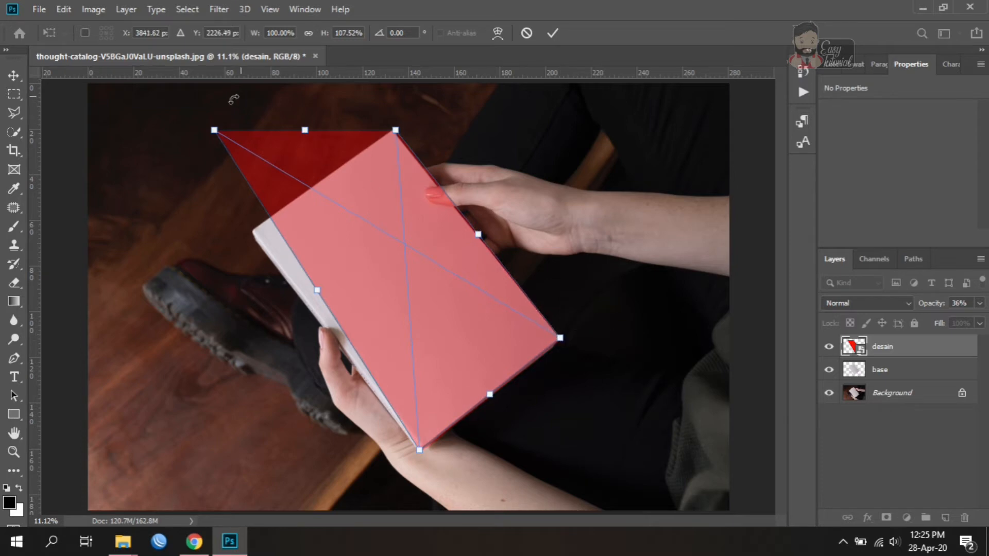
pyautogui.moveTo(215, 132); pyautogui.dragTo(239, 222)
pyautogui.moveTo(242, 233); pyautogui.dragTo(248, 229)
# - Fine-tune the distorted rectangle's two upper corners so they cover the book's top edge
pyautogui.hotkey('ctrl', '+')
pyautogui.hotkey('ctrl', '+')
pyautogui.hotkey('ctrl', '+')
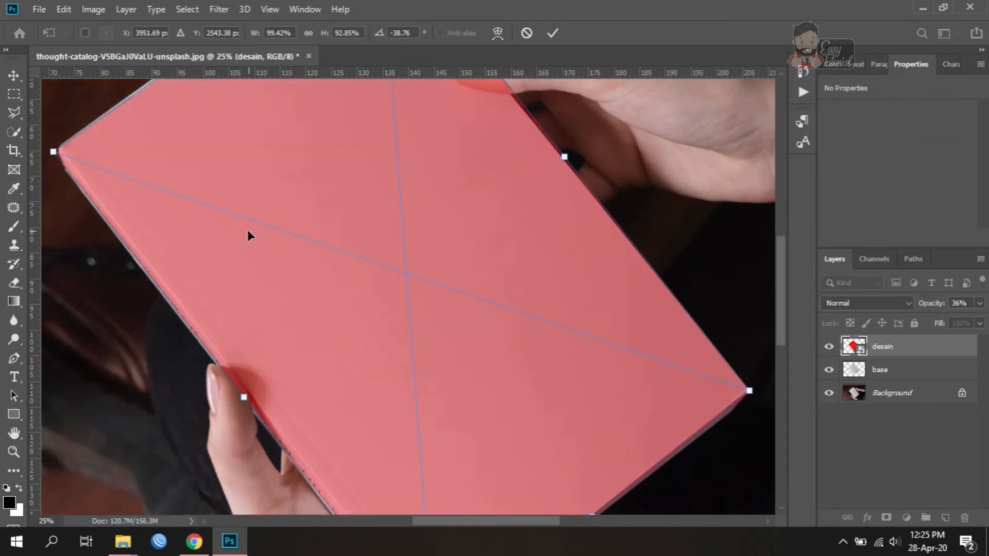
pyautogui.scroll(5, 247, 235)
pyautogui.scroll(1, 392, 120)
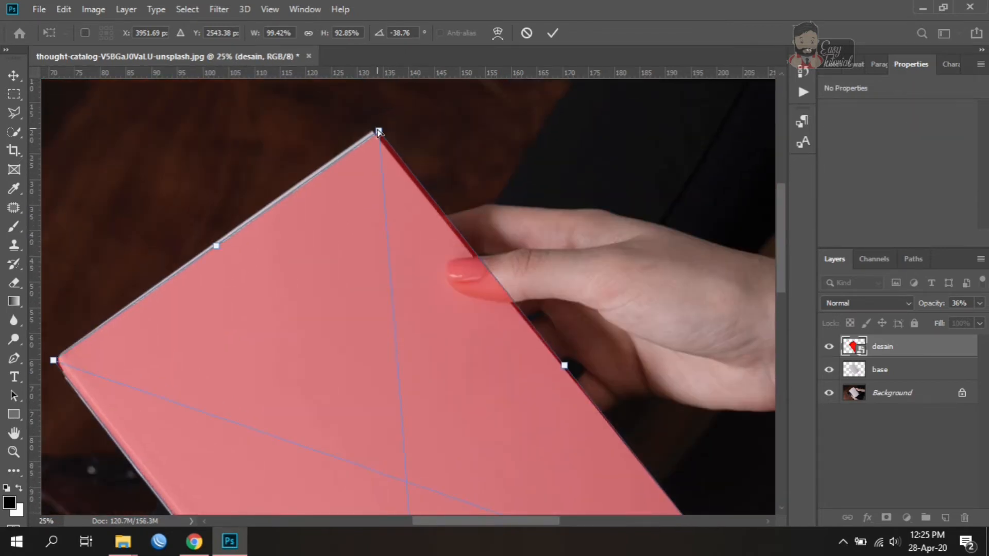
pyautogui.moveTo(378, 132); pyautogui.dragTo(373, 128)
pyautogui.moveTo(57, 364); pyautogui.dragTo(52, 360)
# - Fine-tune the rectangle's two lower corners against the book's bottom edge and apply the transformation
pyautogui.scroll(-3, 477, 341)
pyautogui.scroll(-8, 477, 341)
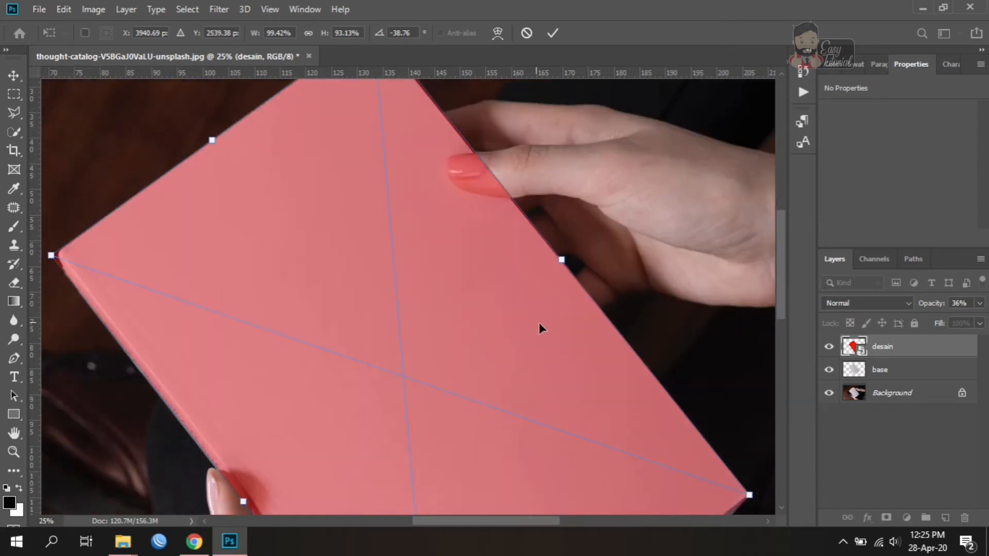
pyautogui.scroll(-1, 670, 369)
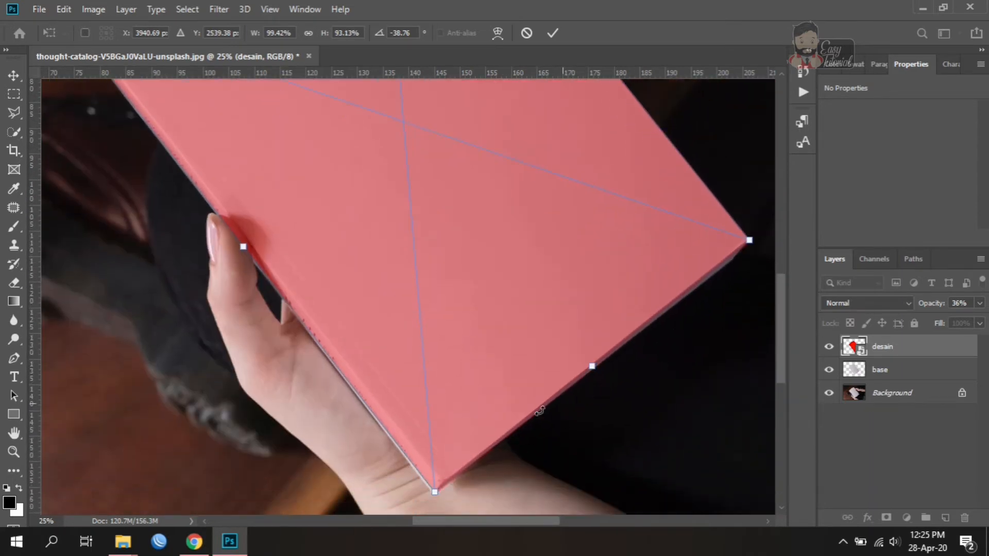
pyautogui.moveTo(434, 492); pyautogui.dragTo(433, 498)
pyautogui.scroll(4, 713, 335)
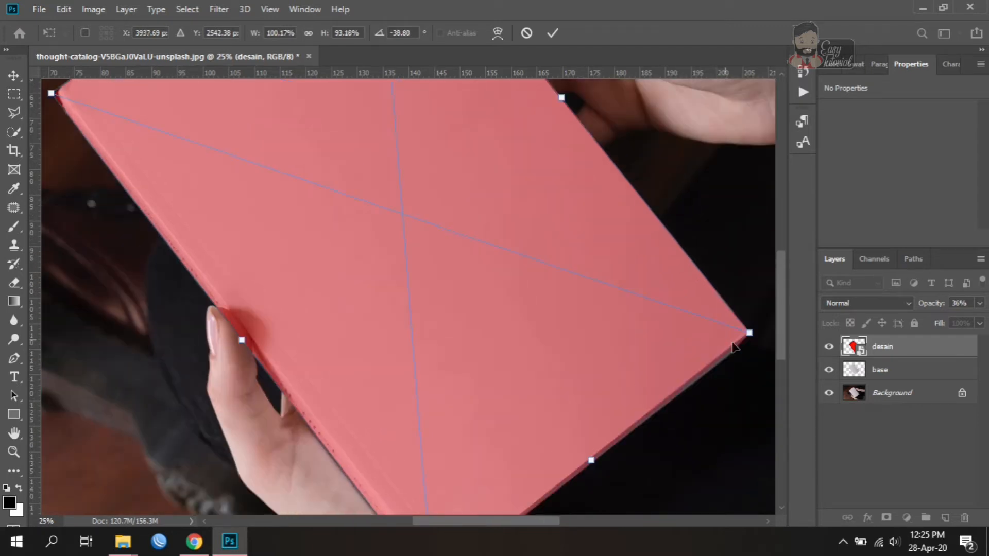
pyautogui.moveTo(749, 337); pyautogui.dragTo(750, 335)
pyautogui.scroll(10, 503, 287)
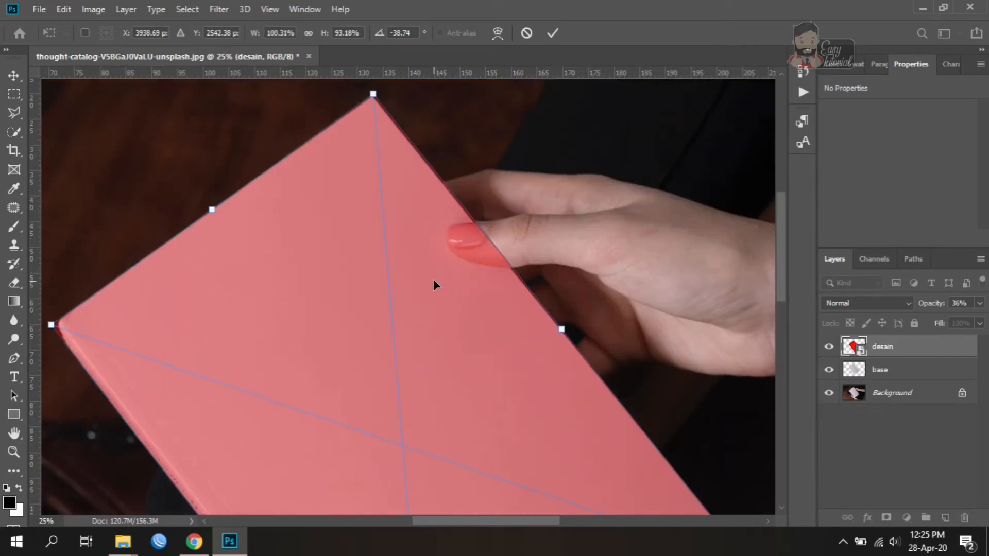
pyautogui.hotkey('ctrl', '0')
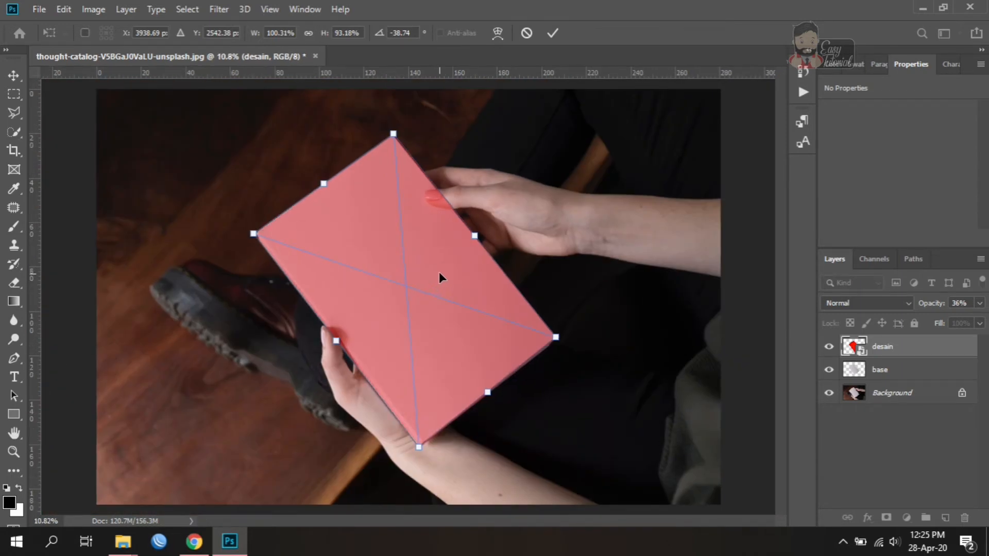
pyautogui.press('Return')
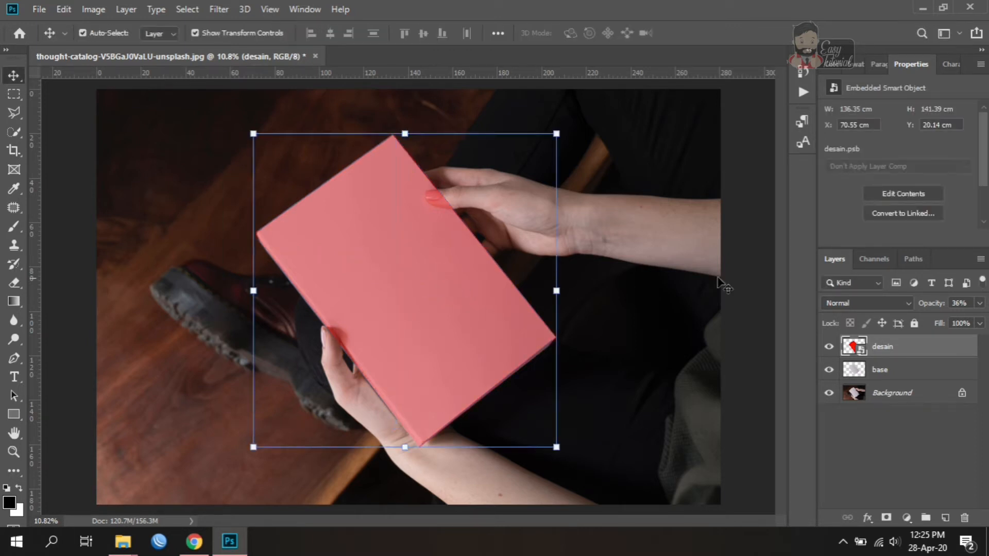
# - Load the base layer's outline as a selection and use it to add a layer mask to the desain layer
pyautogui.keyDown('ctrl'); pyautogui.click(880, 372); pyautogui.keyUp('ctrl')
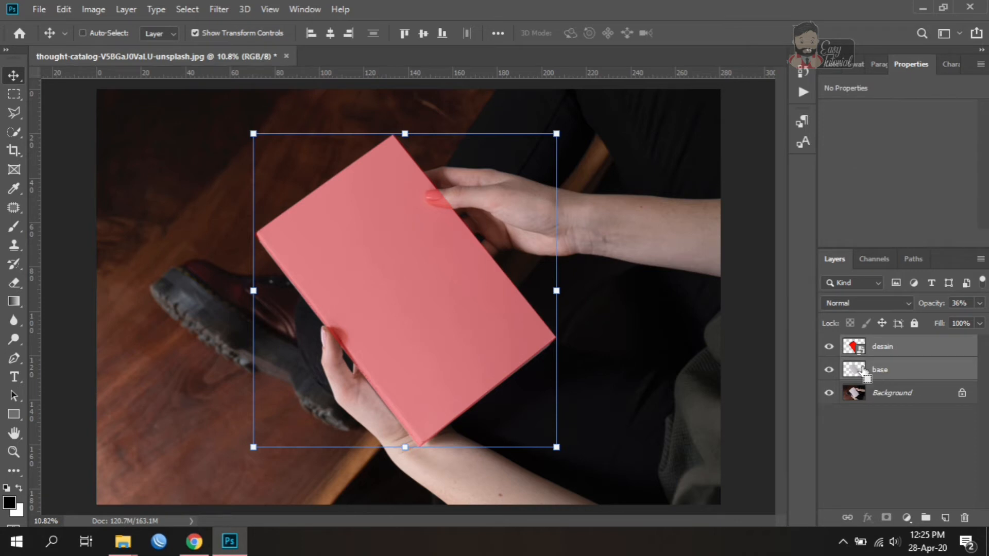
pyautogui.keyDown('ctrl'); pyautogui.click(855, 366); pyautogui.keyUp('ctrl')
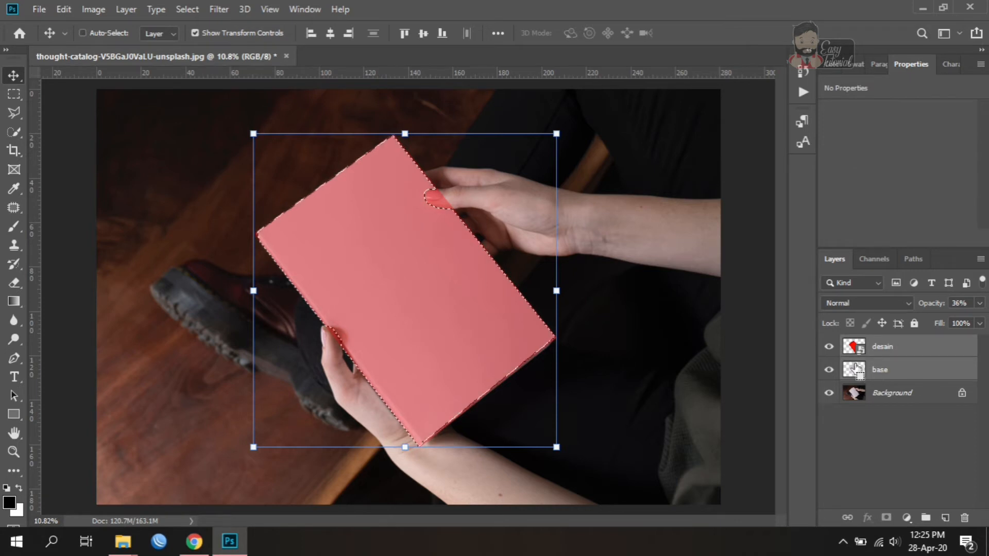
pyautogui.click(911, 353)
pyautogui.click(886, 518)
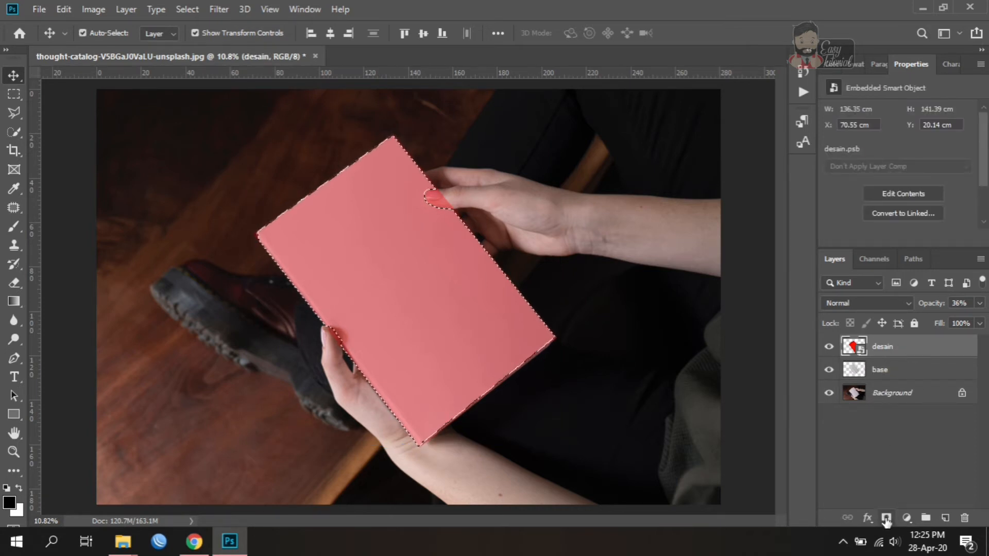
# - Open the desain smart object's contents and place the thumbnail-lentera-hidup image from the Downloads folder into it
pyautogui.doubleClick(860, 350)
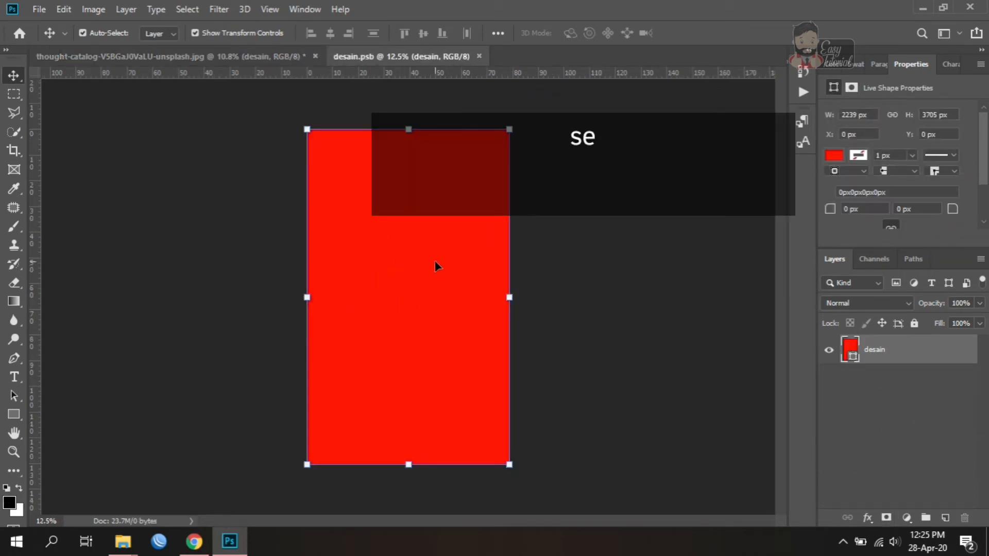
pyautogui.moveTo(122, 541)
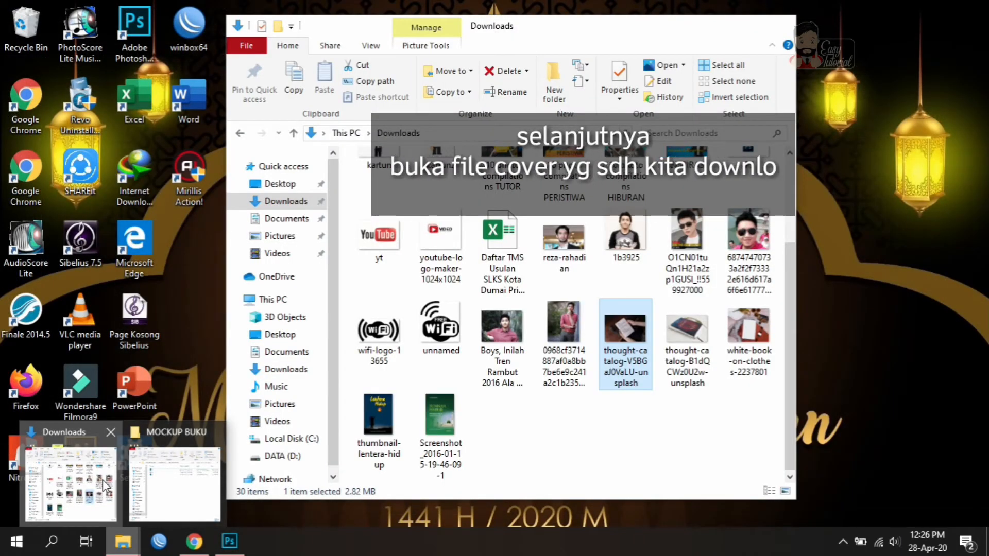
pyautogui.click(106, 485)
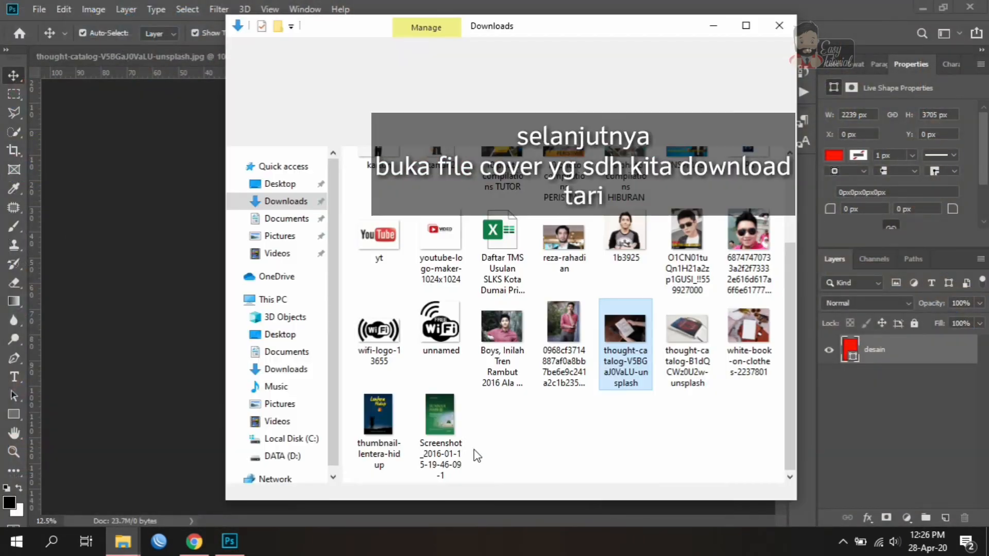
pyautogui.rightClick(549, 432)
pyautogui.click(582, 286)
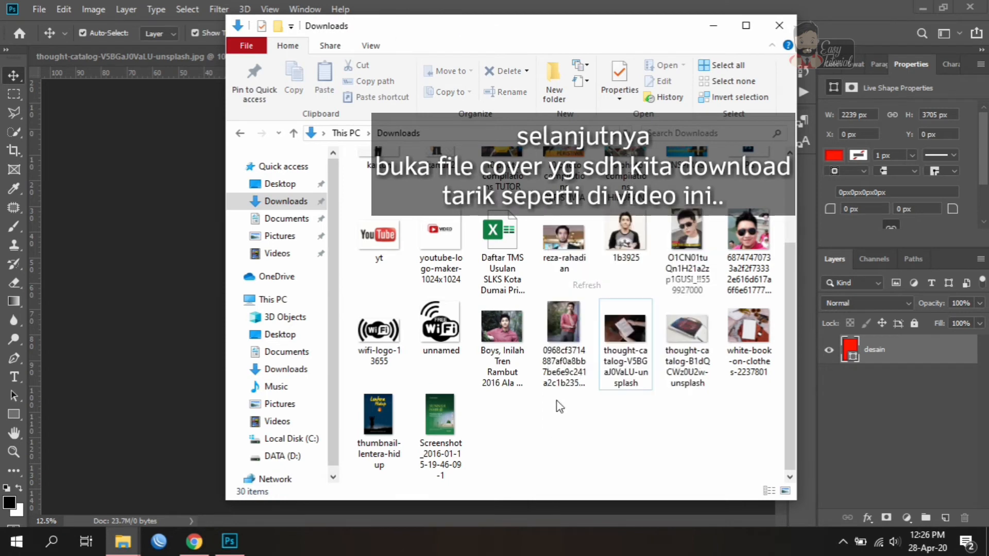
pyautogui.scroll(-3, 547, 438)
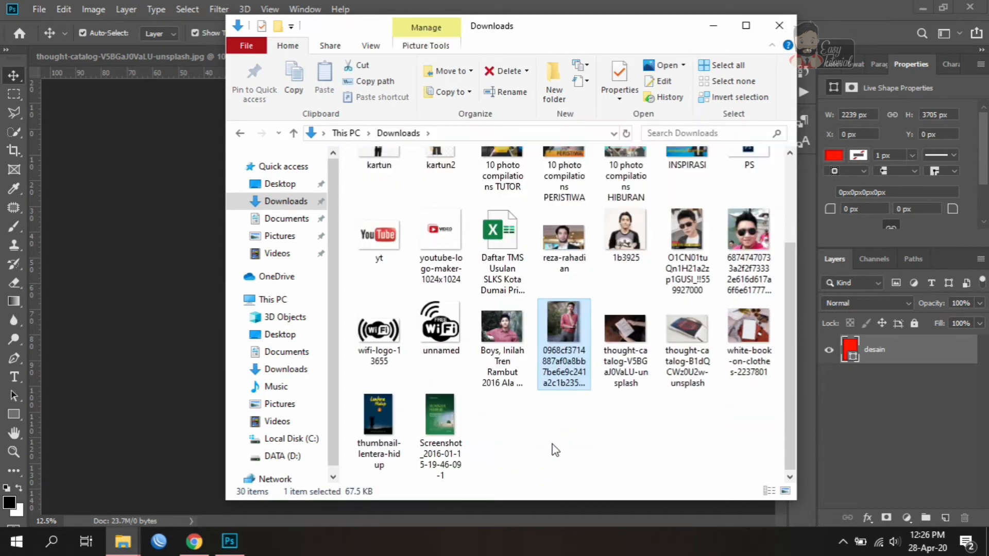
pyautogui.click(376, 413)
pyautogui.moveTo(376, 413); pyautogui.dragTo(140, 277)
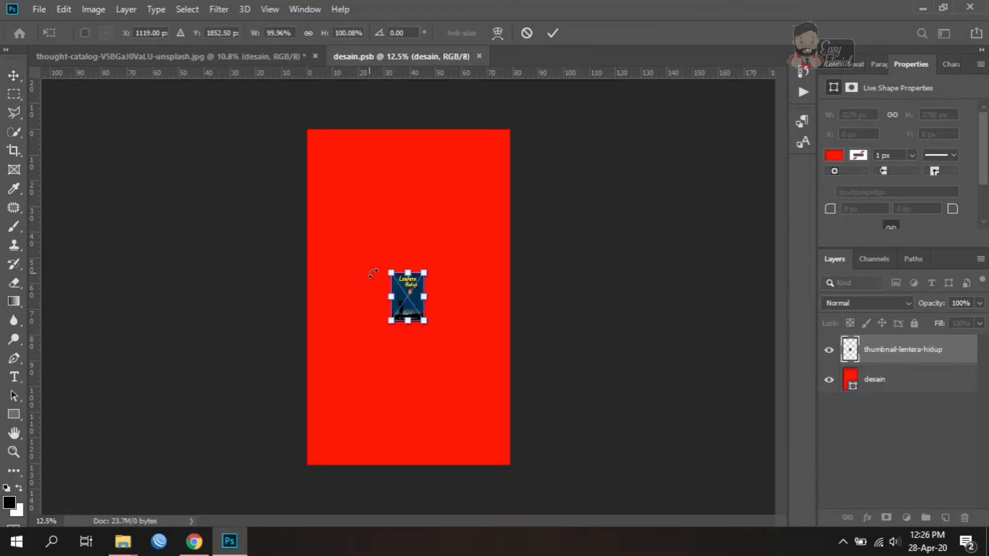
# - Stretch the placed cover image to fill the whole red rectangle and apply the transformation
pyautogui.moveTo(424, 323); pyautogui.dragTo(509, 467)
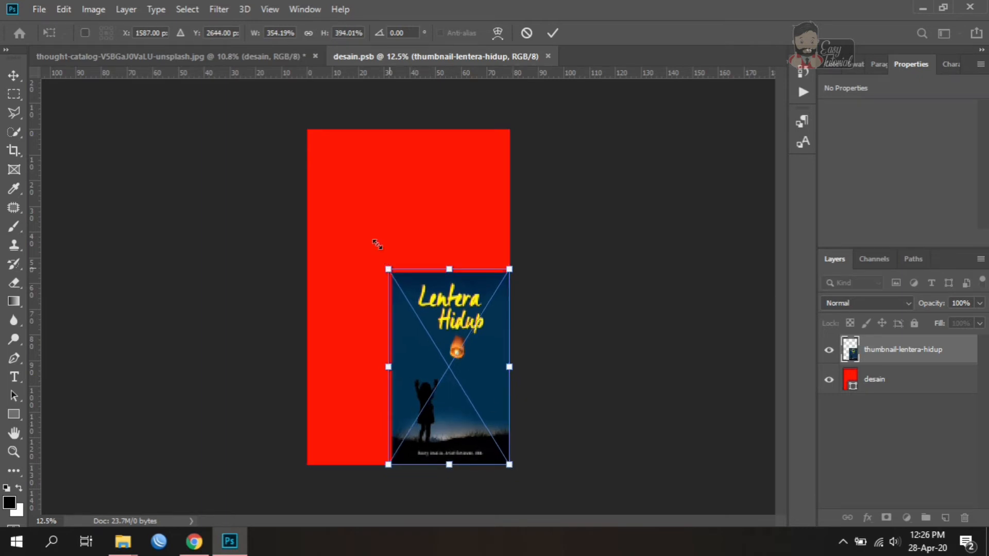
pyautogui.moveTo(383, 263); pyautogui.dragTo(307, 130)
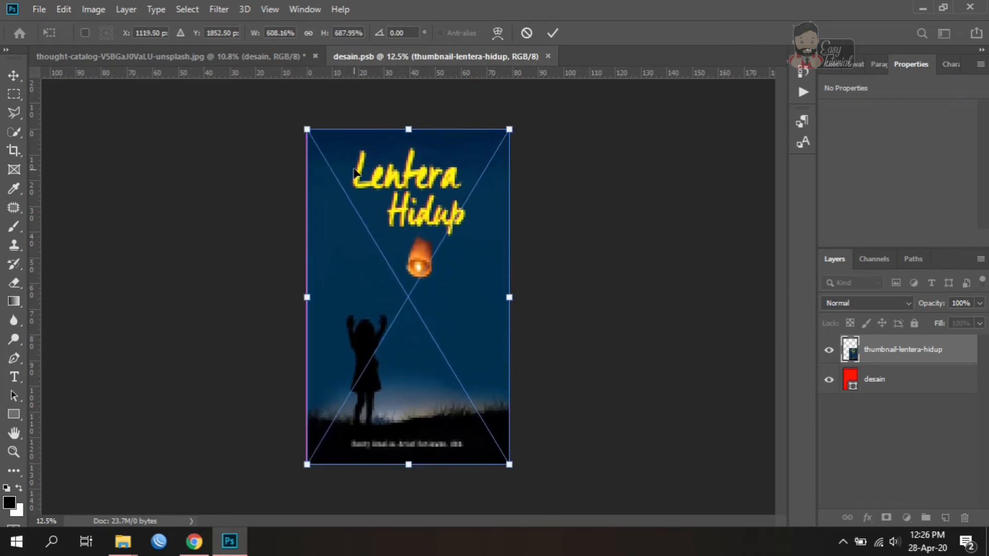
pyautogui.press('Return')
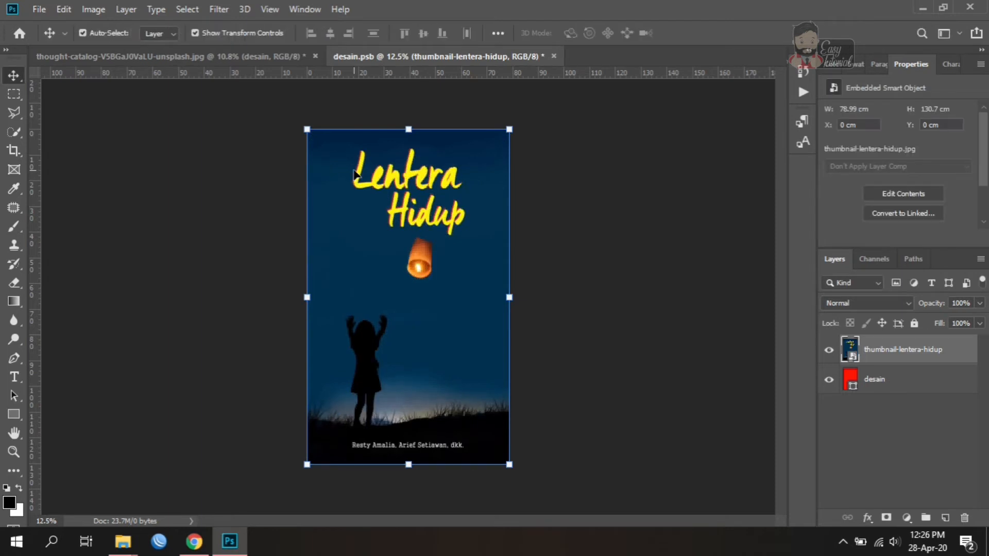
# - Close the desain.psb document and save its changes to update the cover in the book photo
pyautogui.click(552, 286)
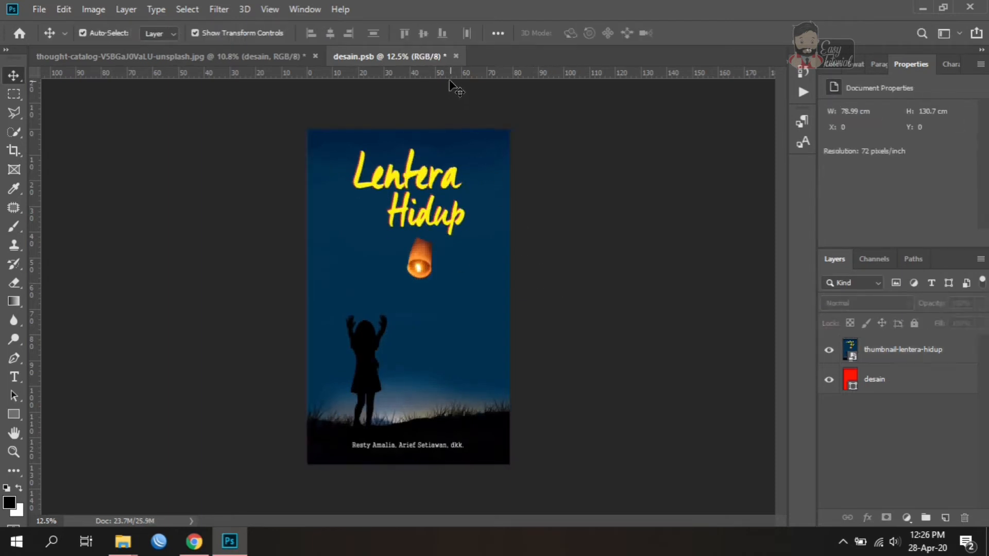
pyautogui.click(456, 55)
pyautogui.click(432, 210)
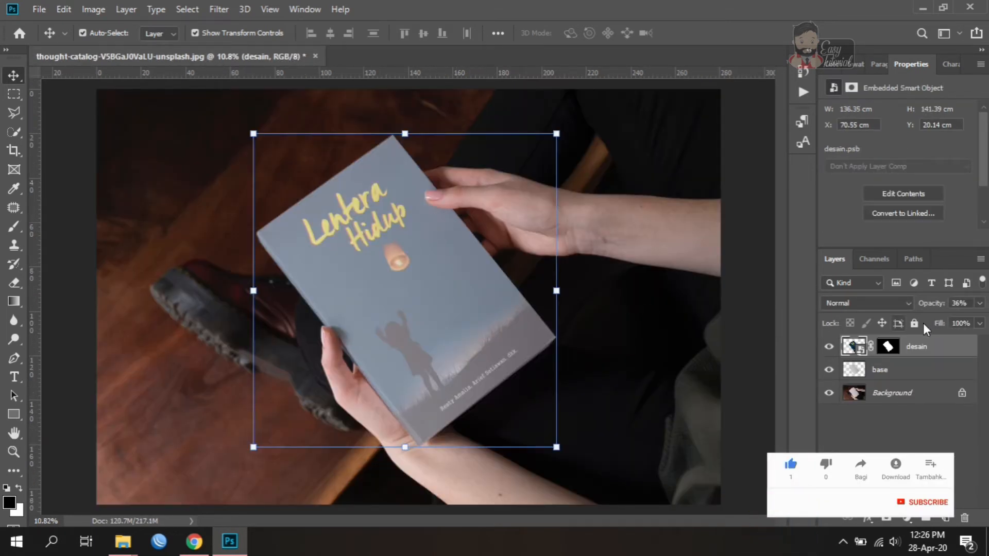
# - Restore the desain layer's opacity to 100% and deselect the layer
pyautogui.moveTo(980, 304); pyautogui.dragTo(987, 320)
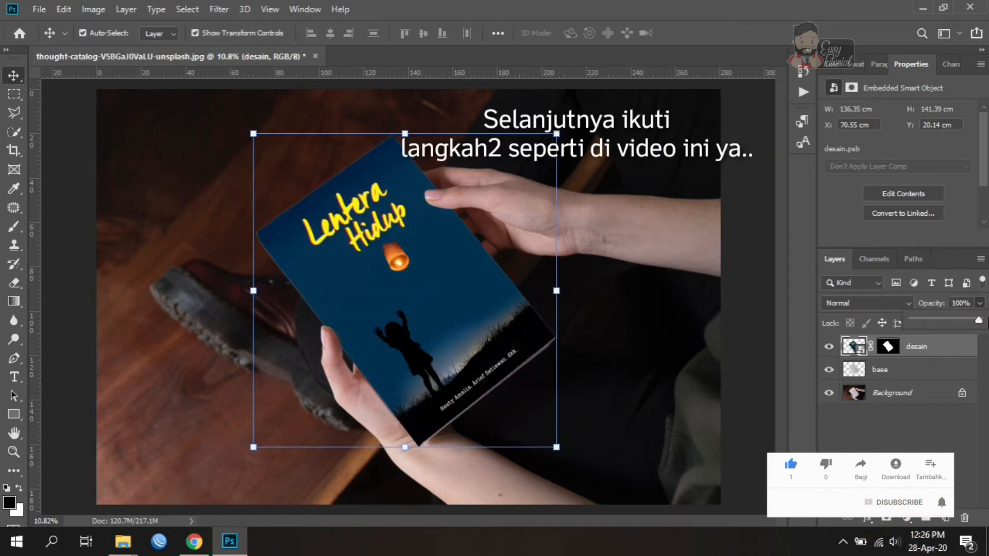
pyautogui.click(745, 333)
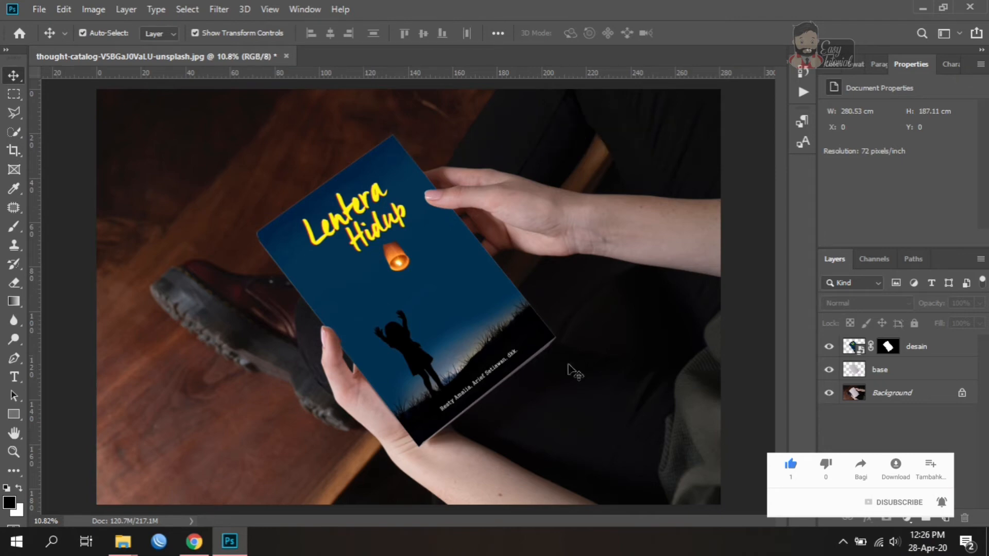
# - Duplicate the base layer, move the copy above the desain layer and clip it to that layer
pyautogui.click(919, 382)
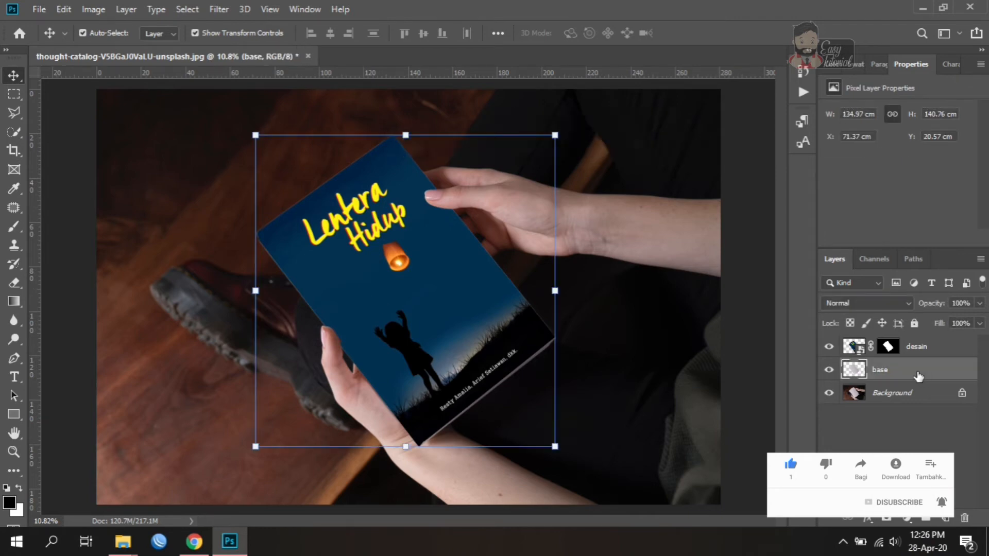
pyautogui.hotkey('ctrl', 'j')
pyautogui.moveTo(918, 376); pyautogui.dragTo(884, 347)
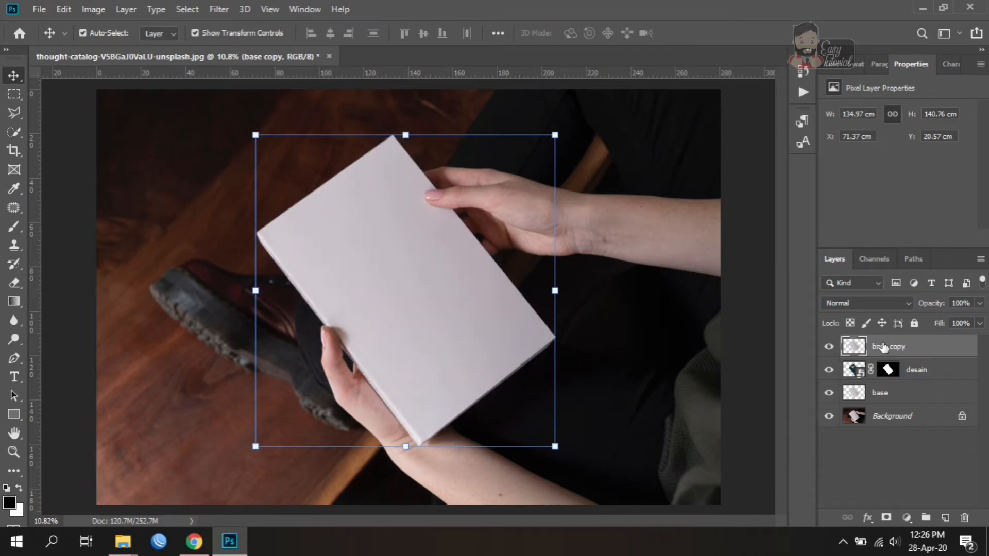
pyautogui.rightClick(926, 348)
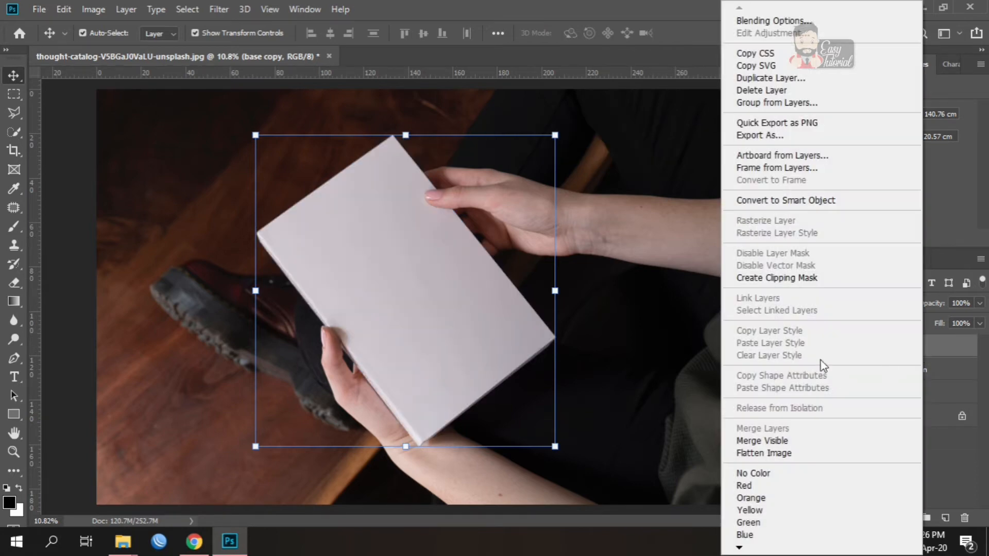
pyautogui.click(789, 279)
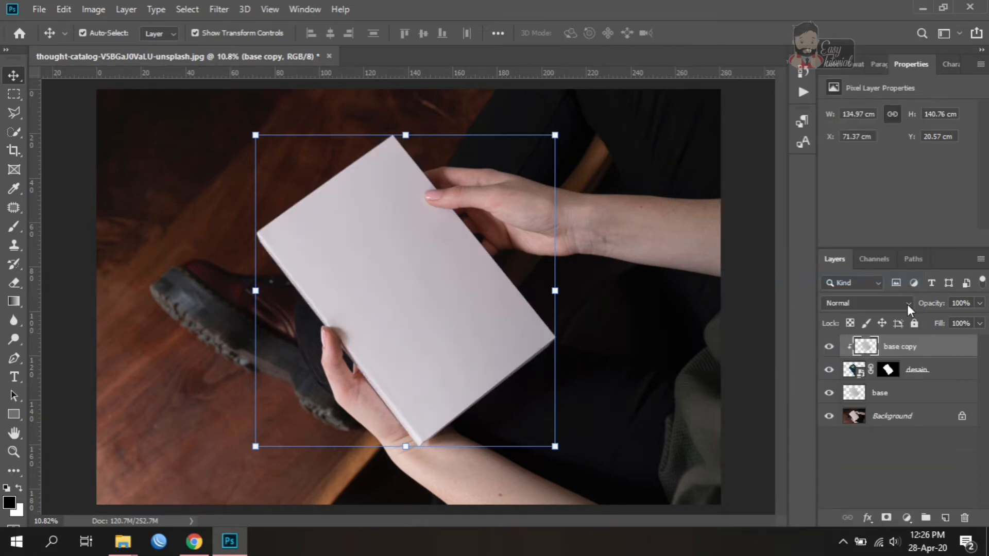
# - Set the clipped base copy layer to Multiply blending at 30% opacity
pyautogui.click(909, 308)
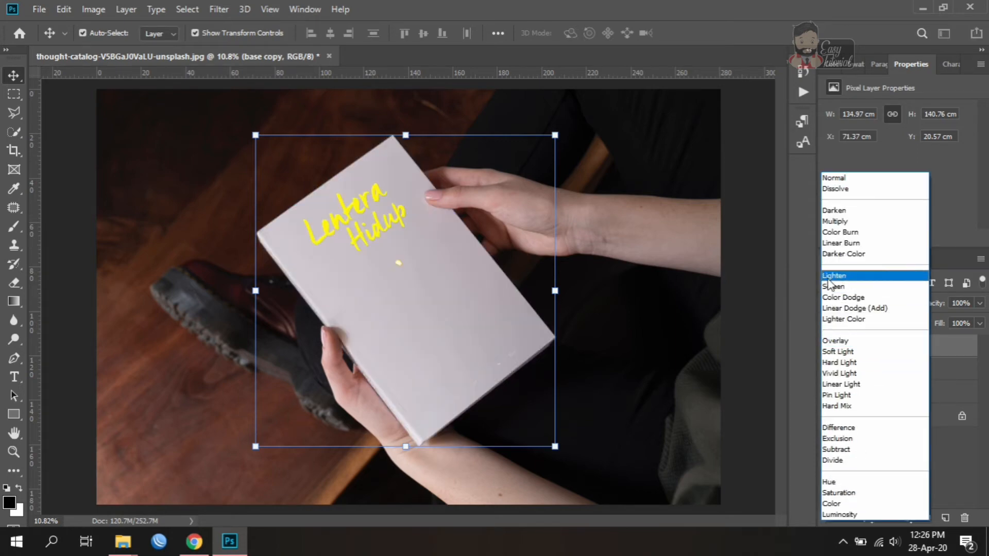
pyautogui.click(835, 221)
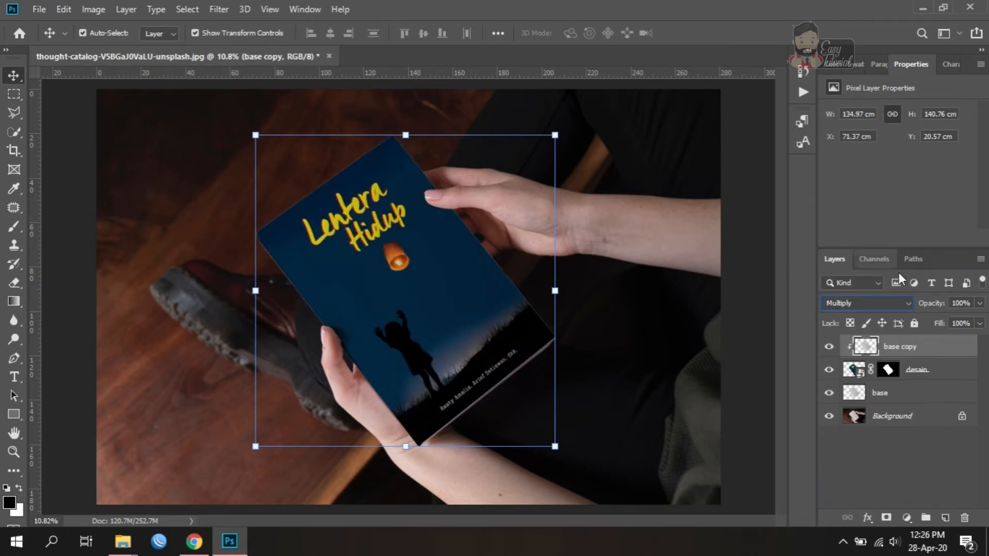
pyautogui.click(980, 304)
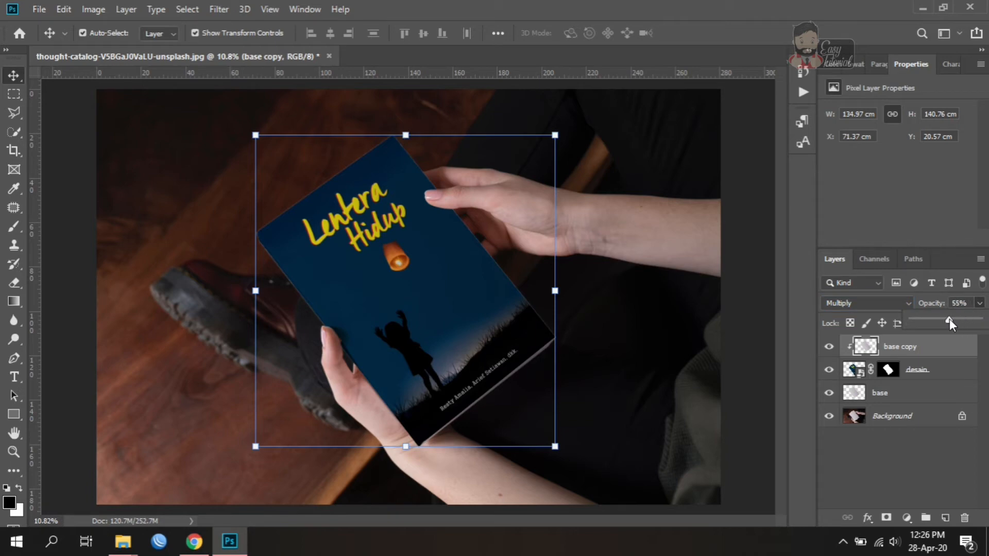
pyautogui.moveTo(950, 319); pyautogui.dragTo(929, 316)
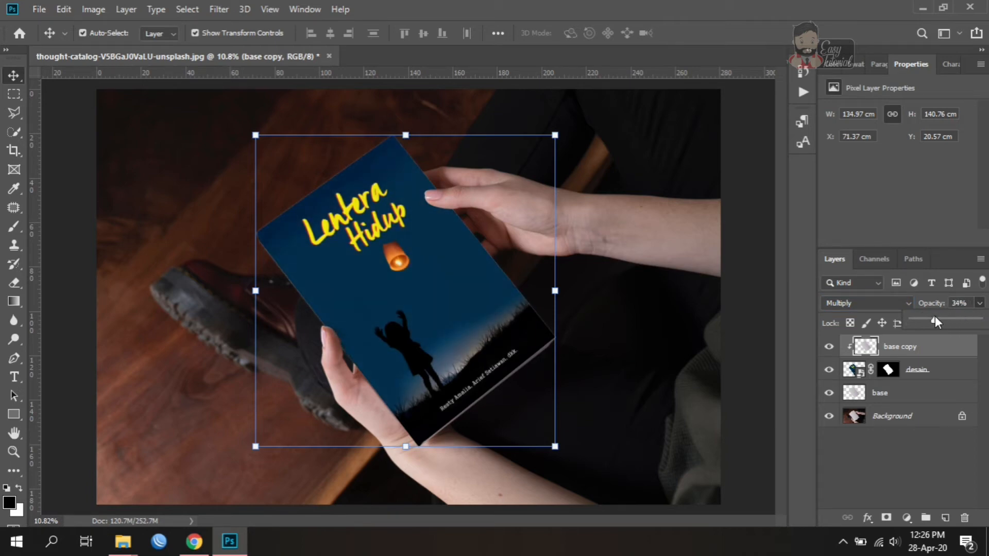
pyautogui.click(958, 304)
pyautogui.write('3')
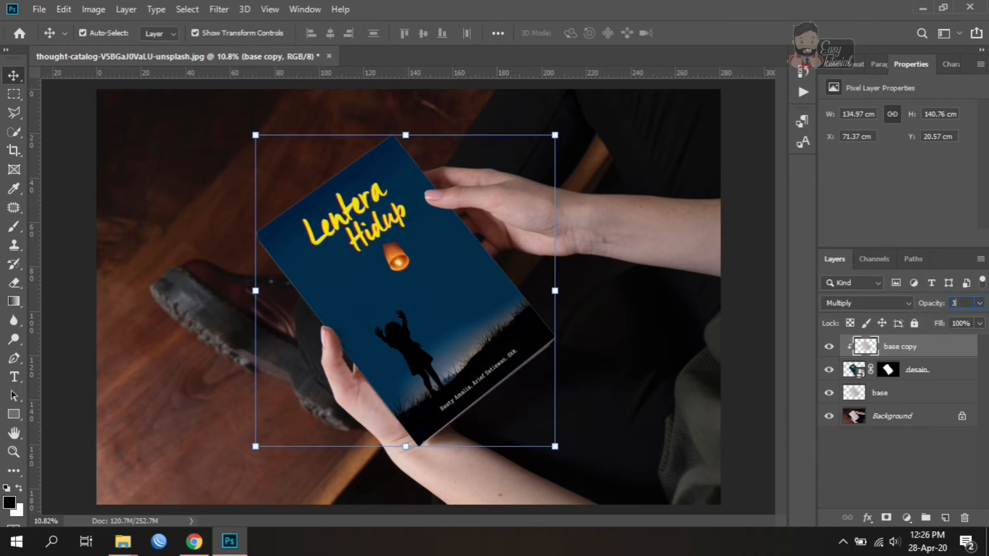
pyautogui.click(947, 371)
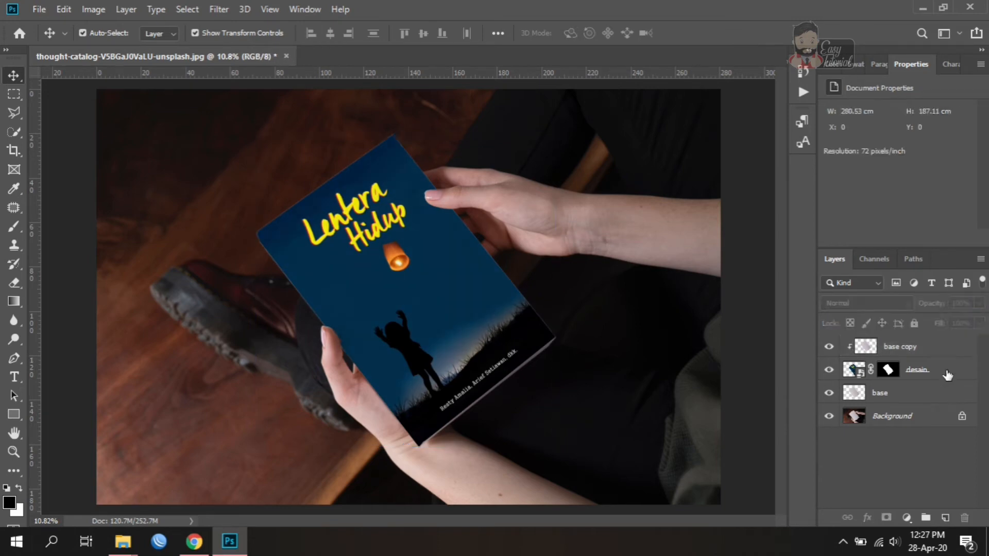
# - Rename the clipped base copy layer as cahaya1
pyautogui.doubleClick(907, 348)
pyautogui.write('c')
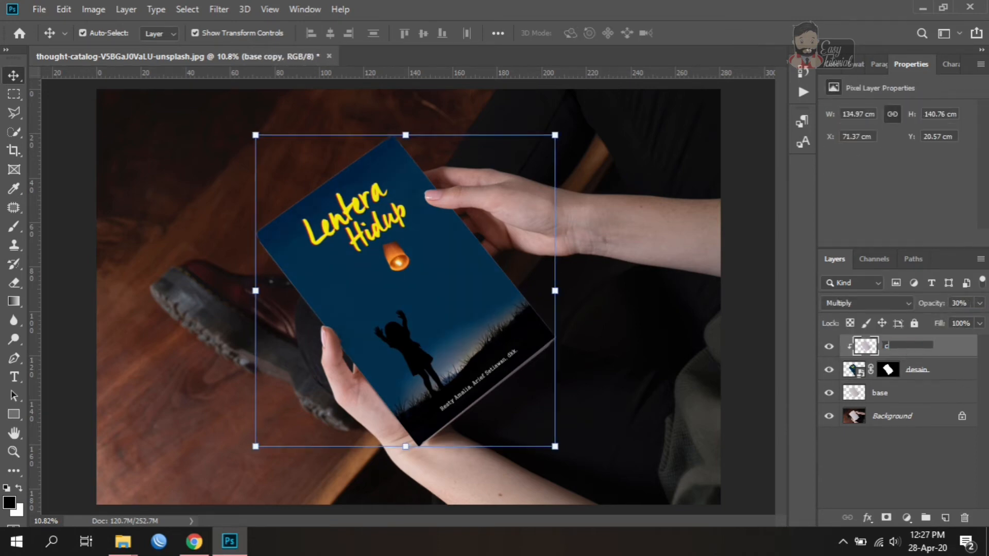
pyautogui.write('ahaya1')
pyautogui.press('Return')
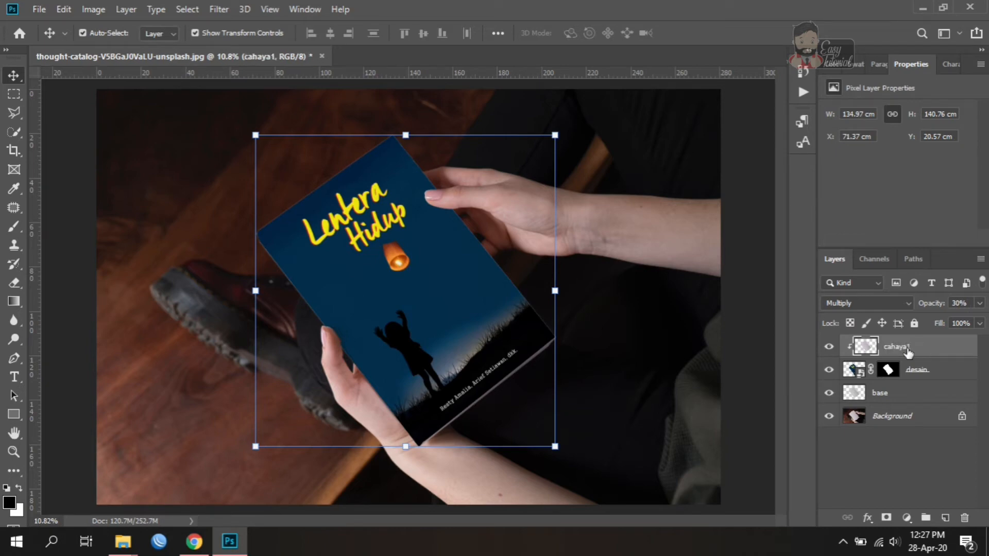
# - Duplicate the base layer again and name the copy cahaya2
pyautogui.click(913, 396)
pyautogui.hotkey('ctrl', 'j')
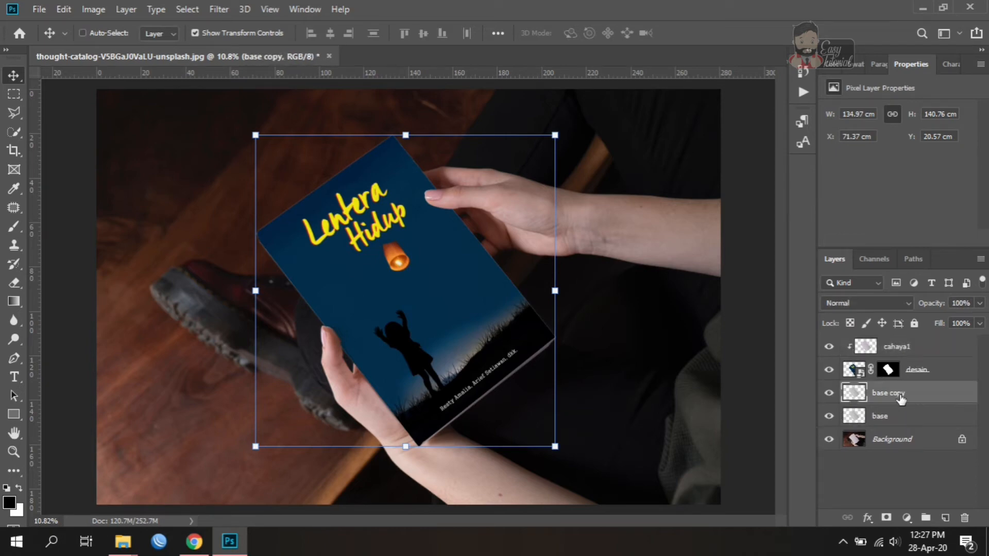
pyautogui.doubleClick(898, 393)
pyautogui.write('ca')
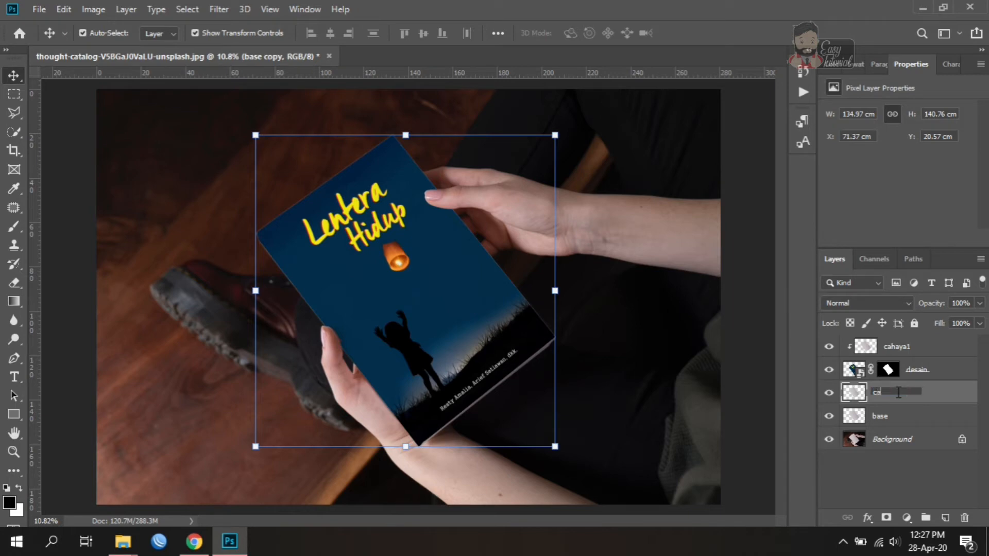
pyautogui.write('haya2')
pyautogui.press('Return')
# - Move the cahaya2 layer above cahaya1 and make it a clipping mask on the desain layer
pyautogui.moveTo(908, 395); pyautogui.dragTo(908, 347)
pyautogui.rightClick(901, 352)
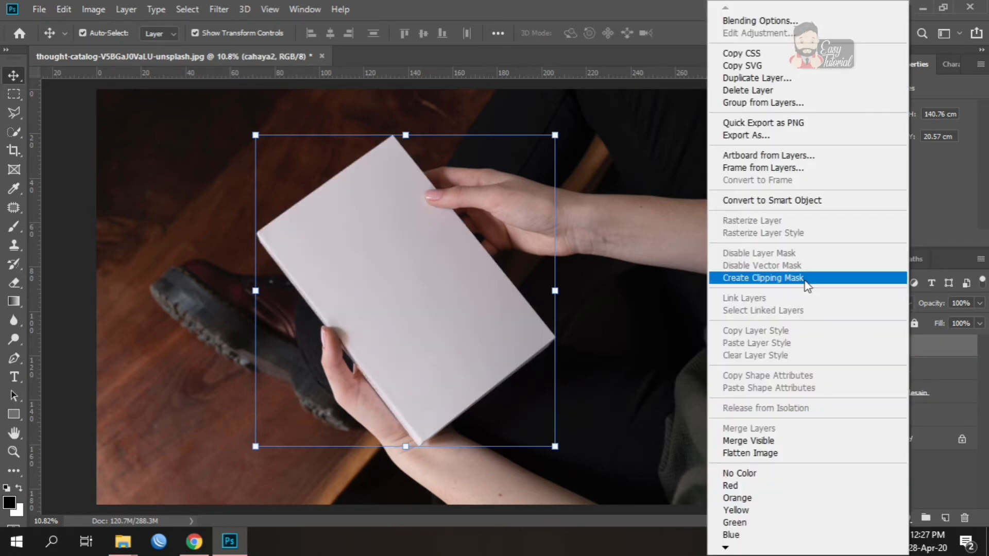
pyautogui.click(745, 278)
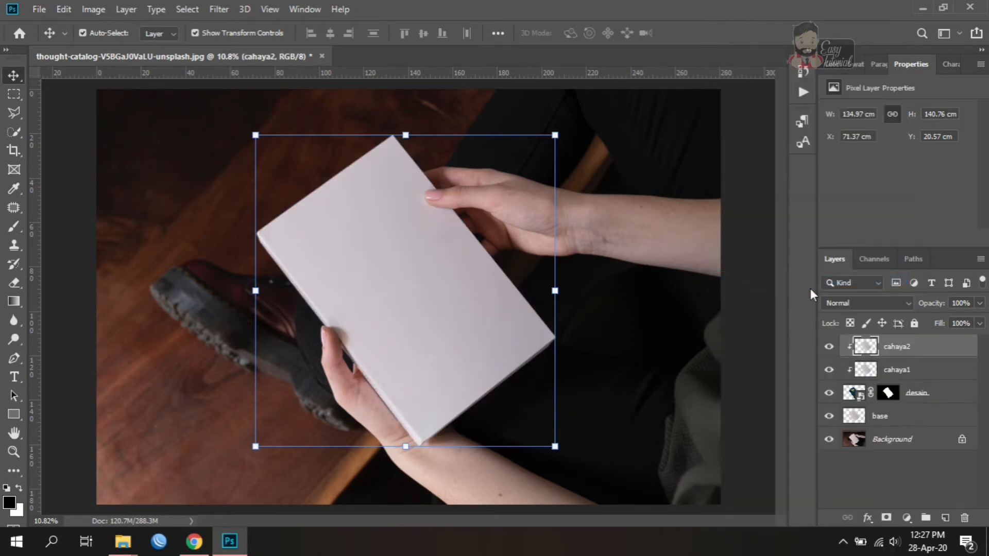
# - Add a white layer mask to the cahaya2 layer and close the Properties panel
pyautogui.click(886, 518)
pyautogui.rightClick(912, 66)
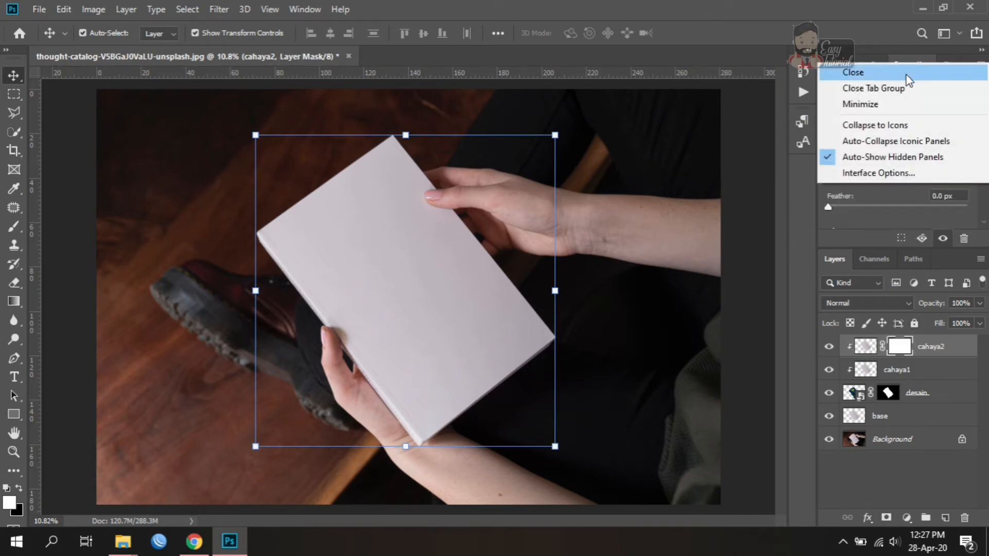
pyautogui.click(853, 73)
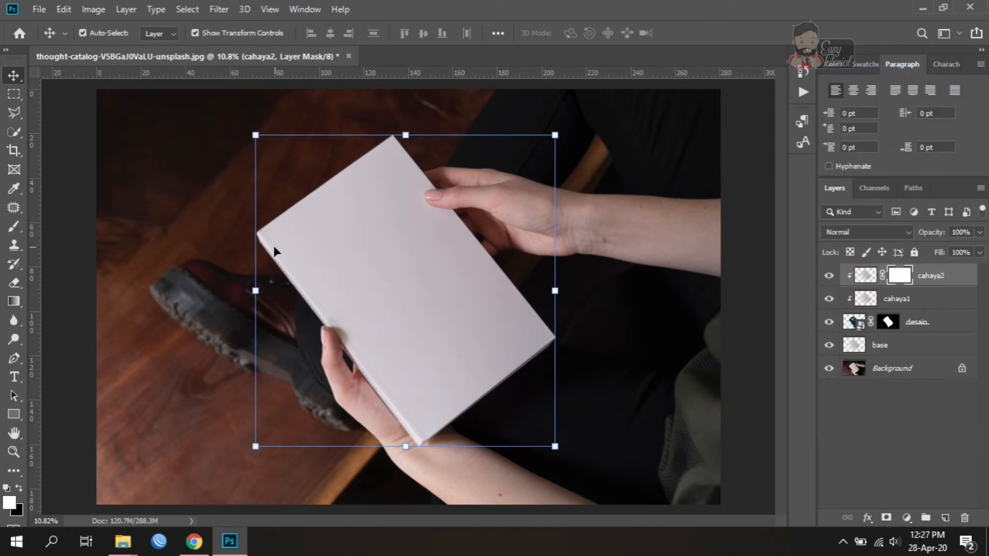
# - Set the cahaya2 layer to Screen blending at 20% opacity
pyautogui.click(909, 232)
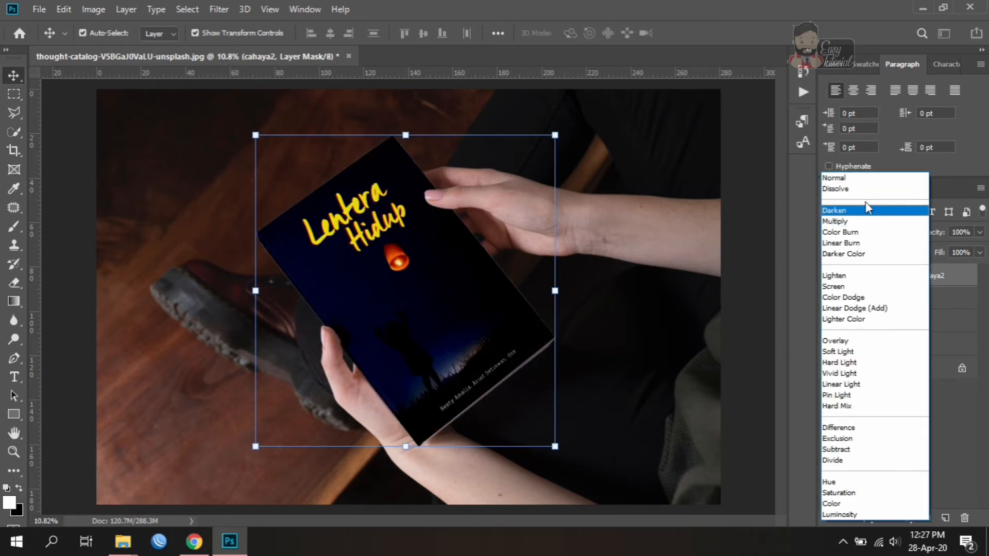
pyautogui.click(865, 284)
pyautogui.click(980, 233)
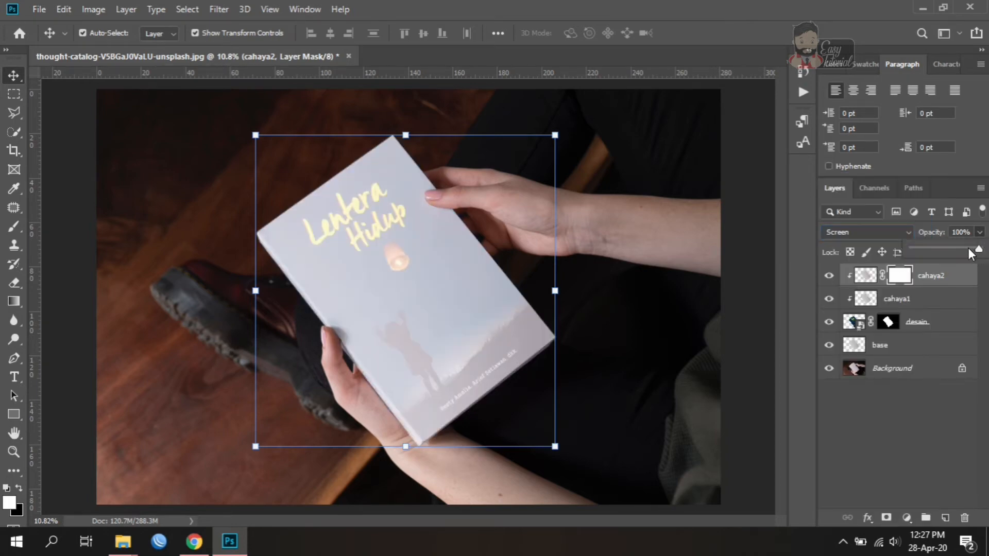
pyautogui.moveTo(948, 246); pyautogui.dragTo(925, 246)
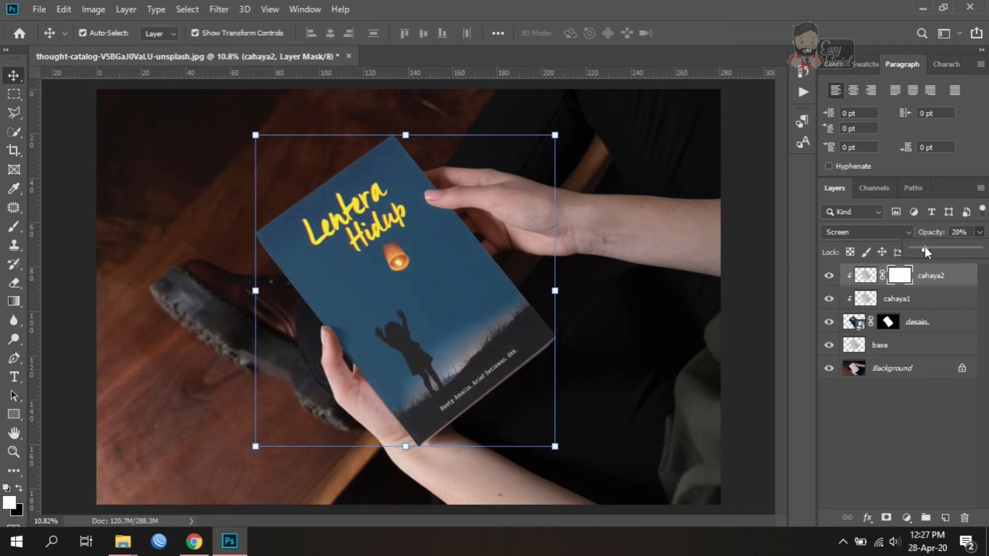
pyautogui.click(945, 234)
pyautogui.click(945, 237)
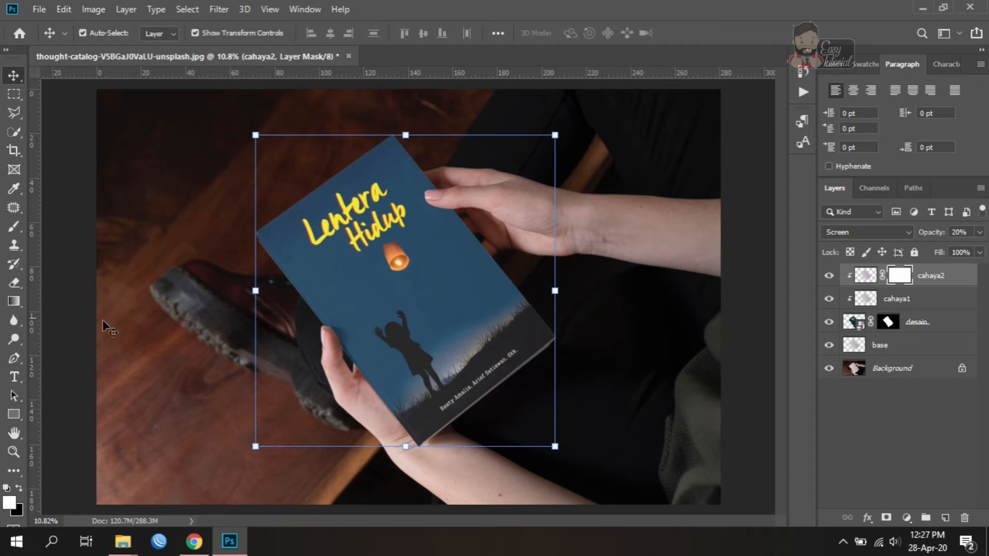
# - Activate the Gradient tool and open its gradient for editing
pyautogui.click(14, 301)
pyautogui.click(72, 33)
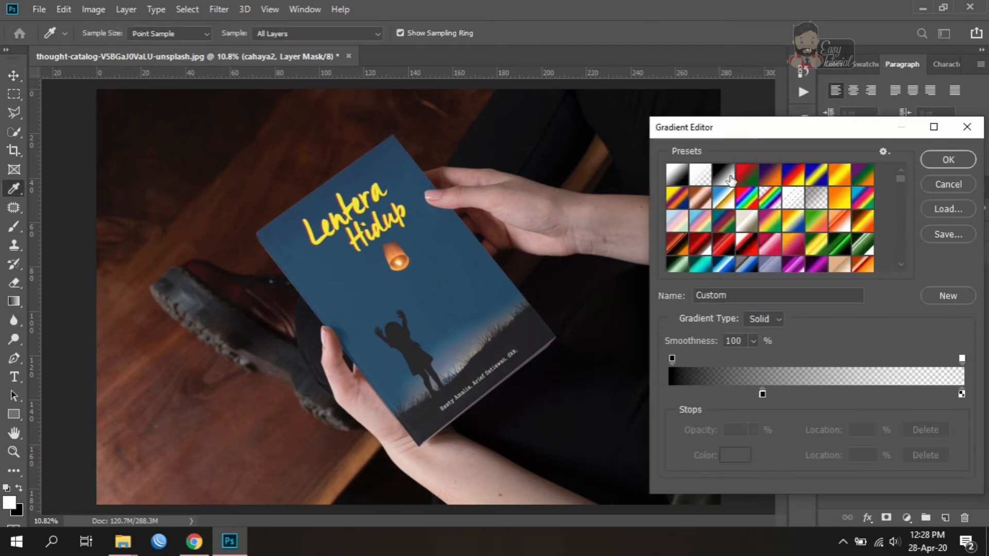
pyautogui.click(726, 178)
pyautogui.click(961, 395)
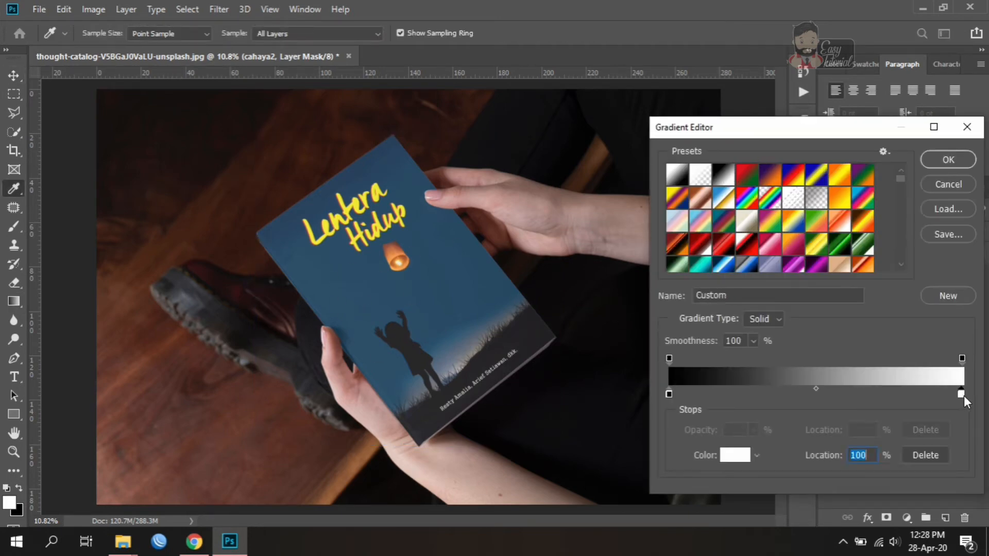
pyautogui.click(736, 456)
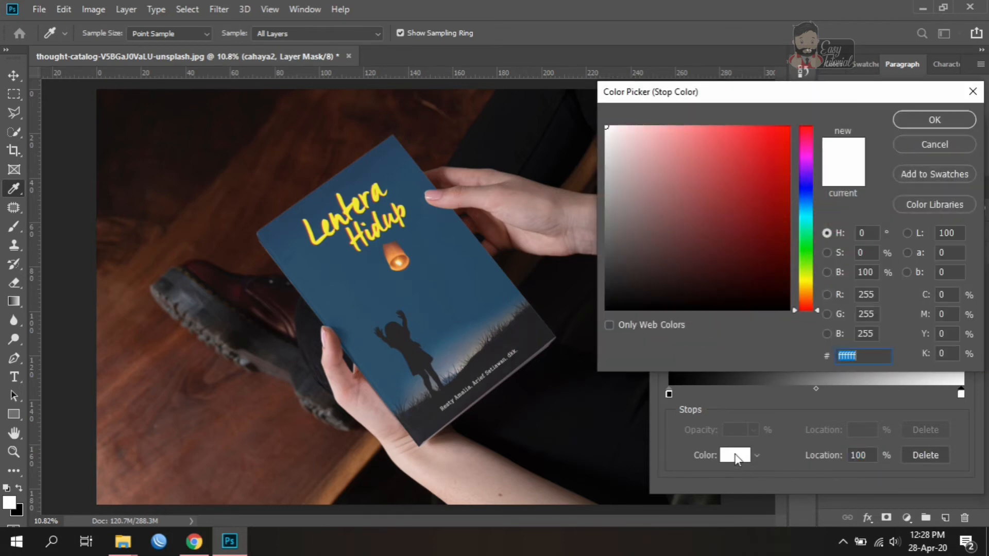
pyautogui.click(961, 137)
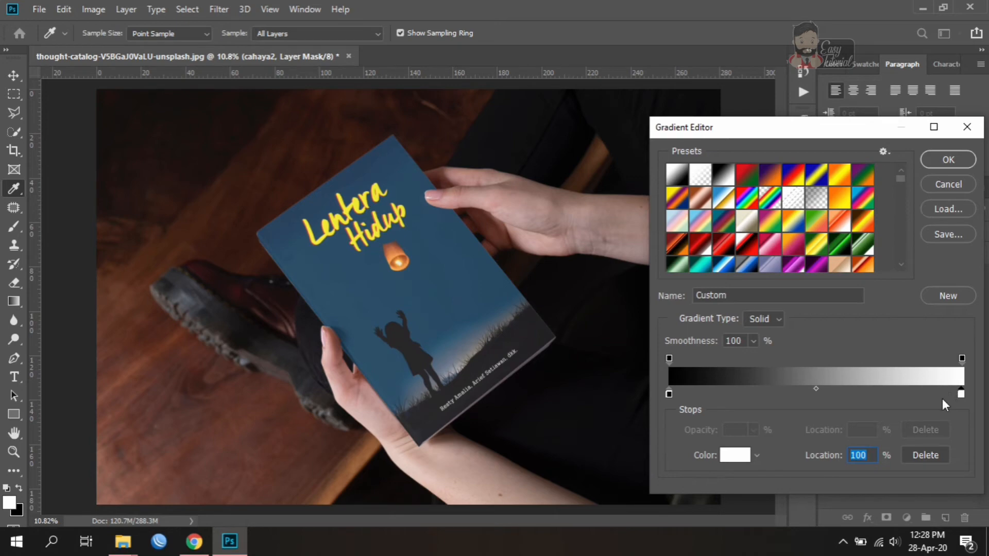
pyautogui.write('00')
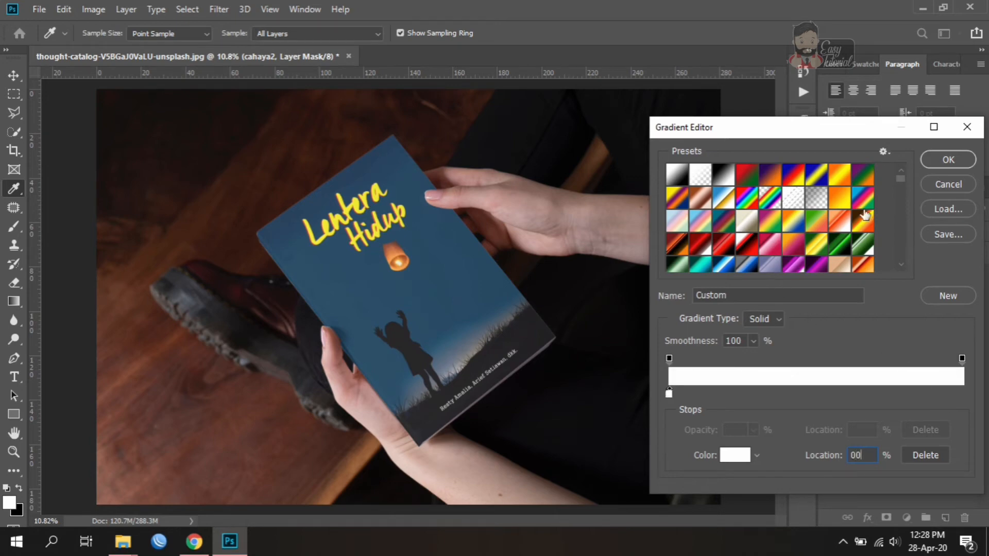
# - Apply the Foreground to Transparent gradient preset with its starting color stop changed to black (000000)
pyautogui.click(709, 181)
pyautogui.click(668, 394)
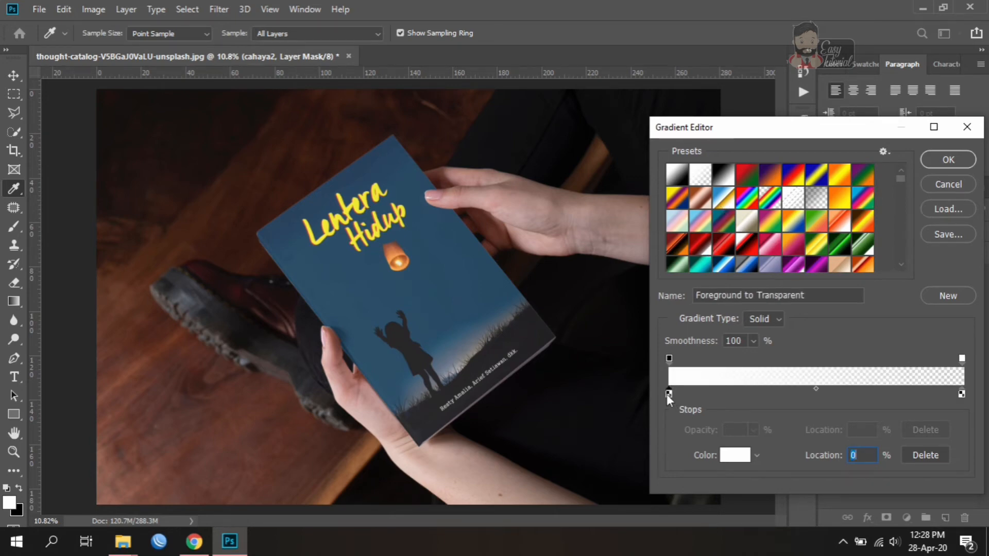
pyautogui.click(735, 455)
pyautogui.click(789, 309)
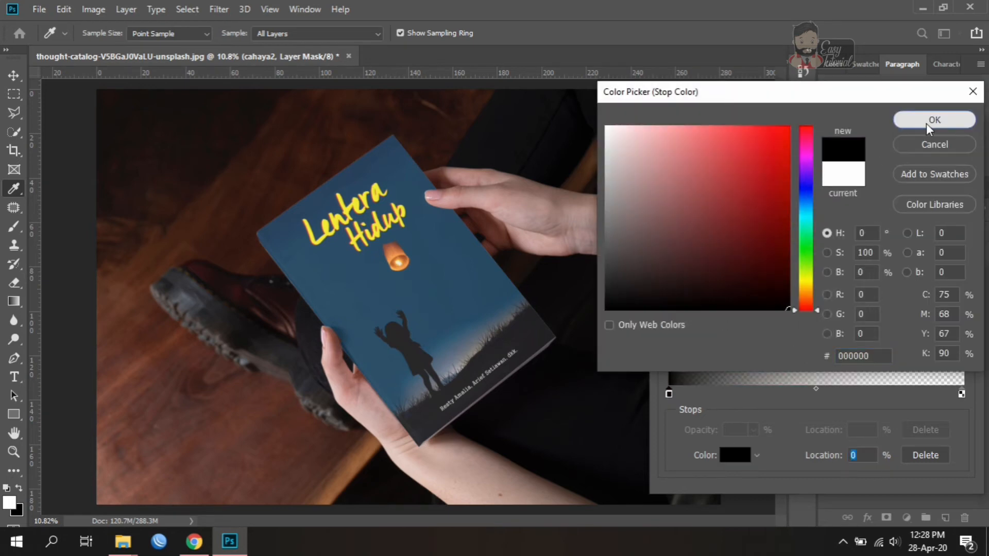
pyautogui.click(934, 119)
pyautogui.moveTo(900, 179); pyautogui.dragTo(900, 267)
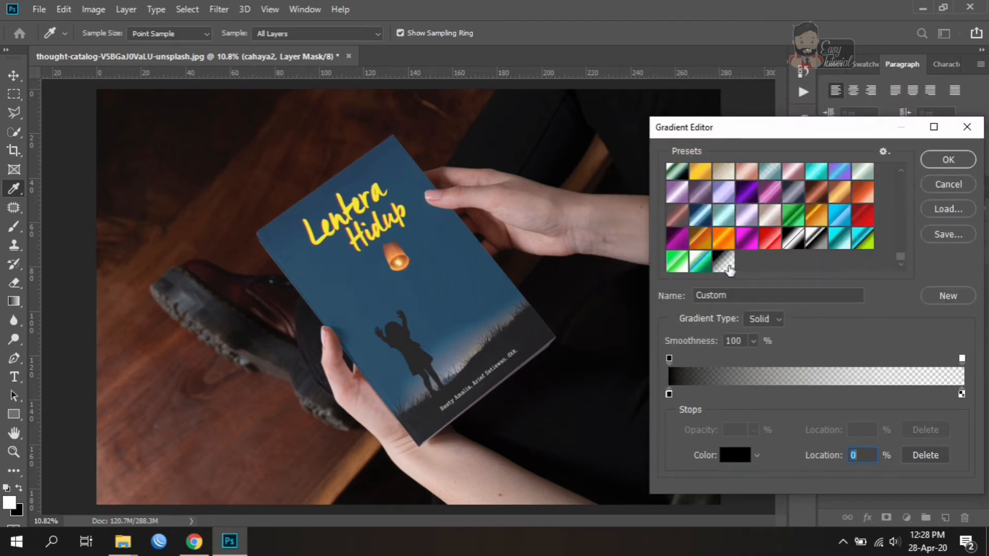
pyautogui.click(944, 161)
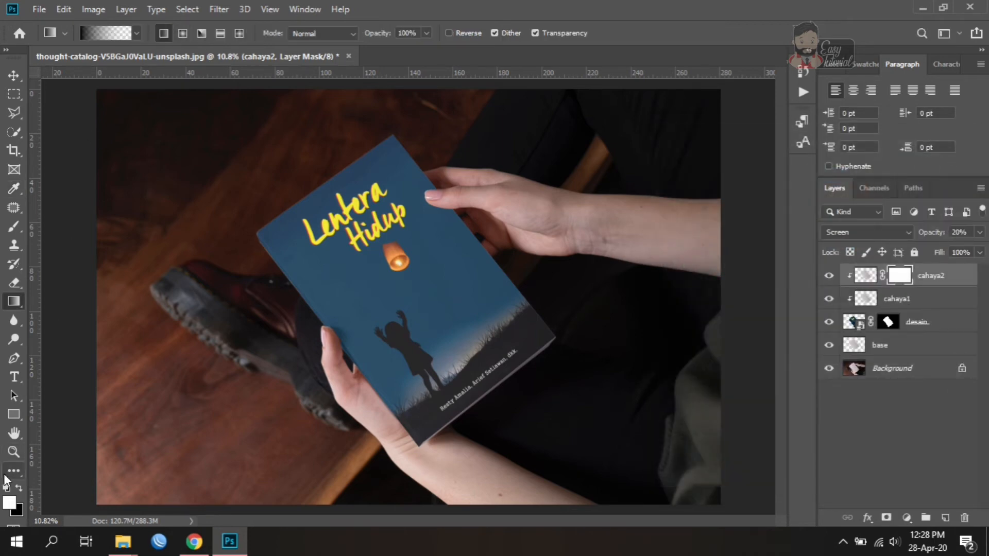
# - Try a black-to-transparent gradient from the book's spine side toward its middle on the cahaya2 mask, and undo it
pyautogui.moveTo(278, 301); pyautogui.dragTo(431, 257)
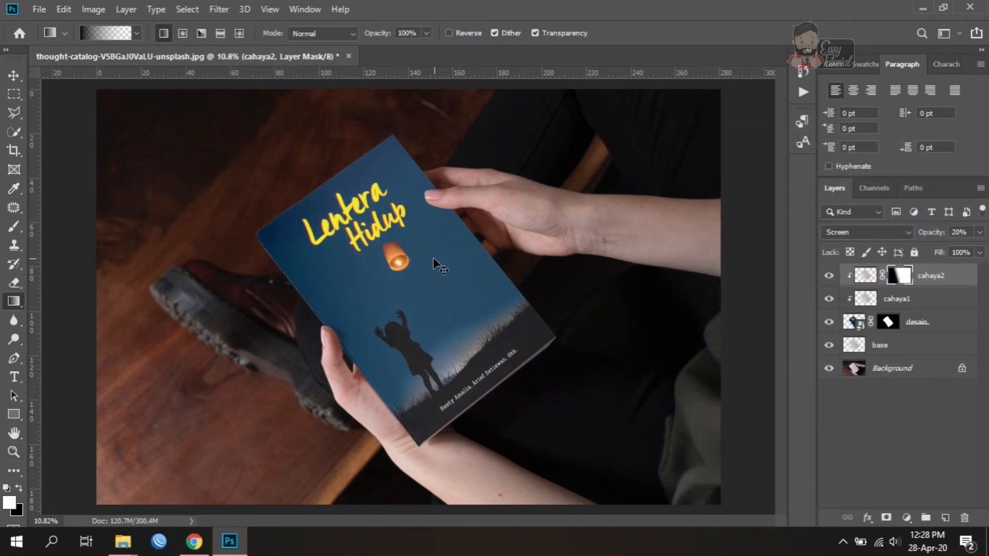
pyautogui.hotkey('ctrl', 'z')
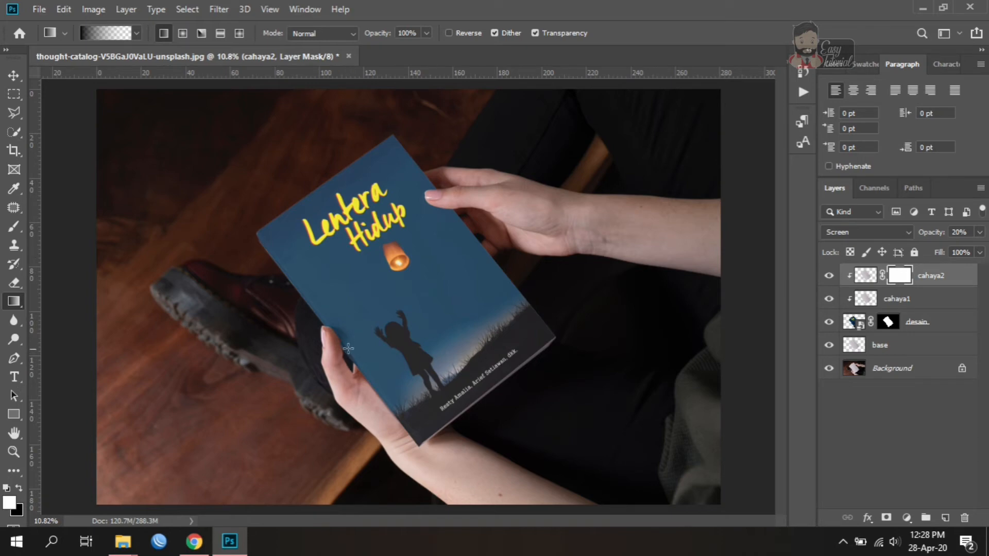
# - Try a black-to-transparent gradient on the cahaya2 mask from the thumb at the spine across to the book's fore edge, and undo it
pyautogui.moveTo(328, 327); pyautogui.dragTo(522, 297)
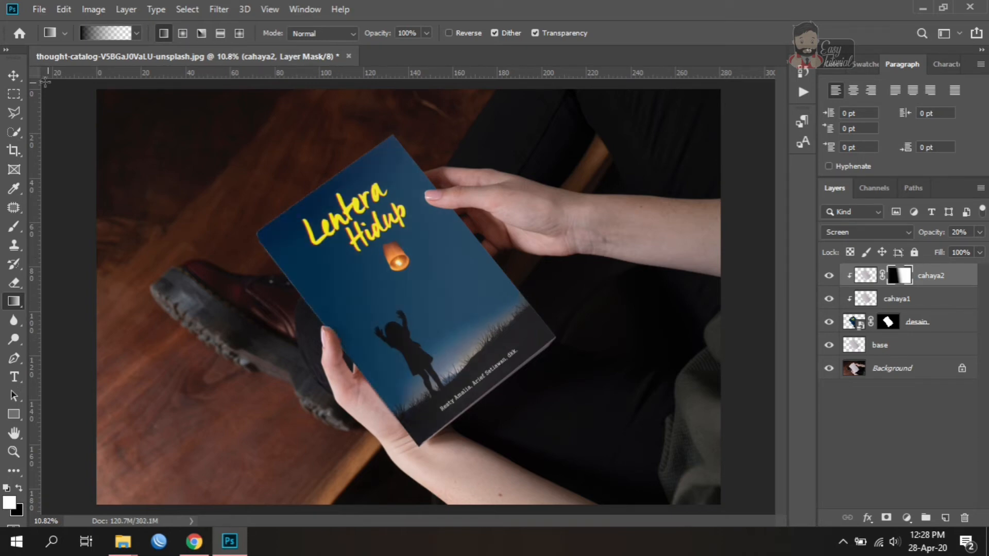
pyautogui.press('v')
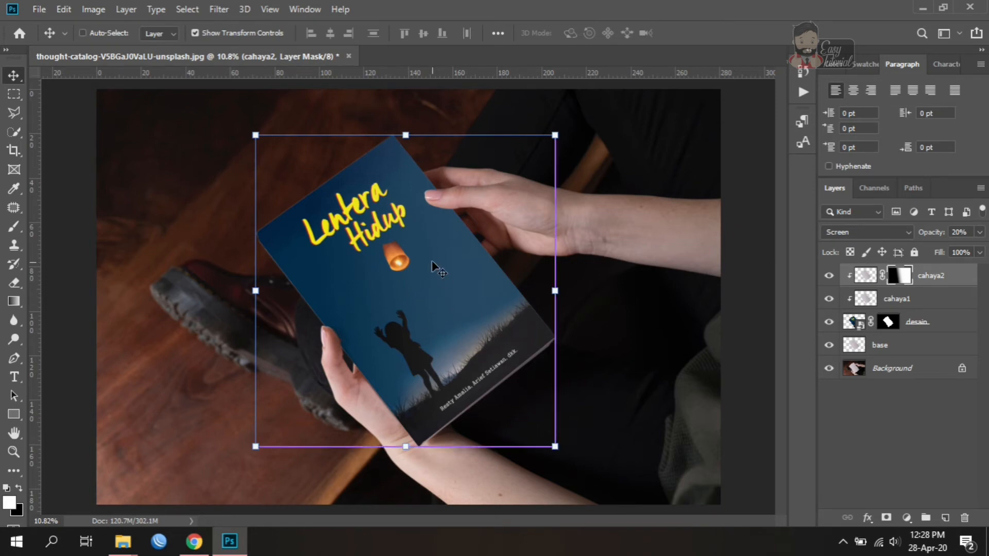
pyautogui.hotkey('ctrl', 'z')
pyautogui.click(613, 271)
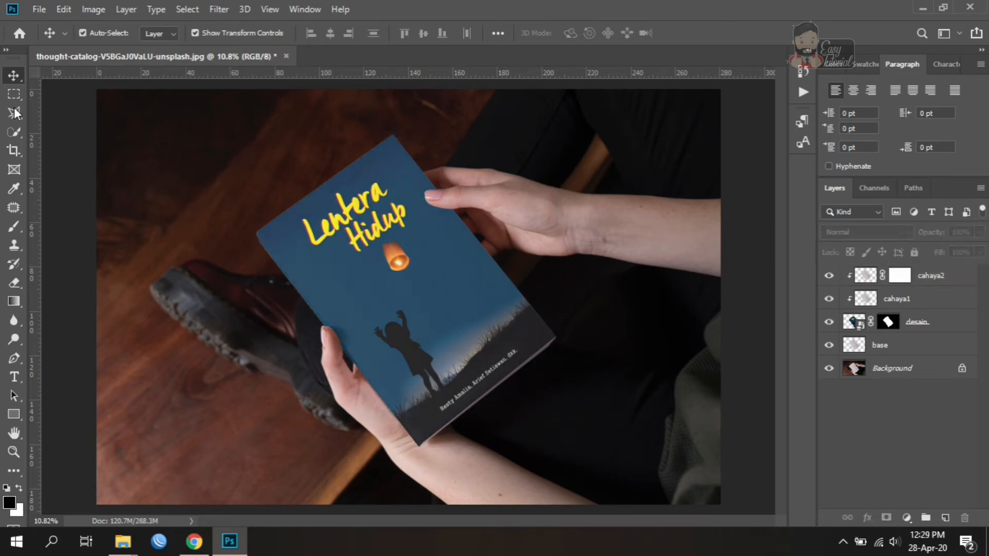
# - Try two gradients on the cahaya2 mask running from the book's fore-edge side toward its spine, undoing each
pyautogui.press('g')
pyautogui.click(900, 275)
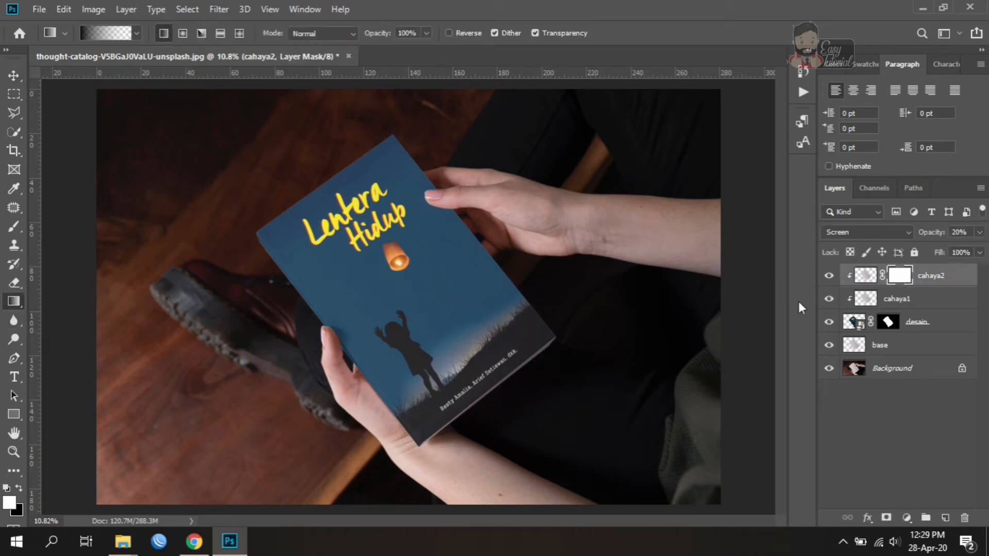
pyautogui.moveTo(490, 256); pyautogui.dragTo(284, 288)
pyautogui.hotkey('ctrl', 'z')
pyautogui.moveTo(554, 337); pyautogui.dragTo(256, 234)
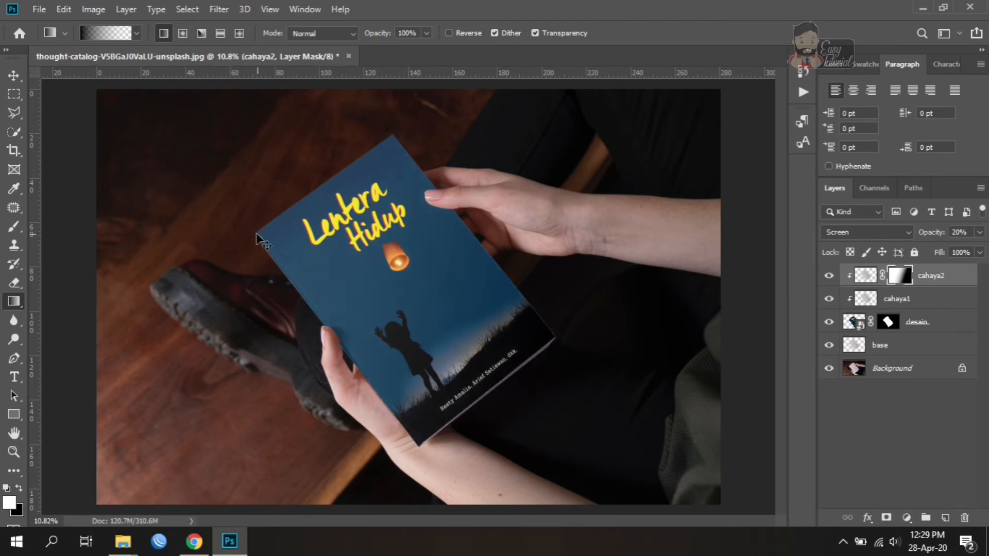
pyautogui.hotkey('ctrl', 'z')
# - Draw a nearly horizontal gradient on the cahaya2 mask from the book's fore edge past its spine, and set the layer's opacity to 29%
pyautogui.moveTo(526, 298); pyautogui.dragTo(268, 320)
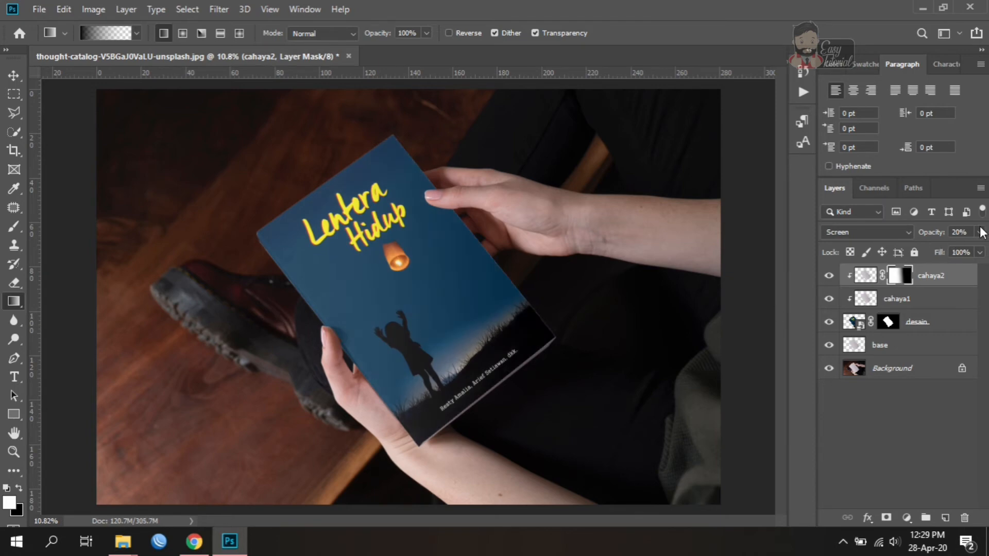
pyautogui.click(981, 233)
pyautogui.moveTo(932, 249)
pyautogui.mouseDown()
pyautogui.moveTo(942, 246)
pyautogui.moveTo(922, 246)
pyautogui.moveTo(932, 246)
pyautogui.mouseUp()
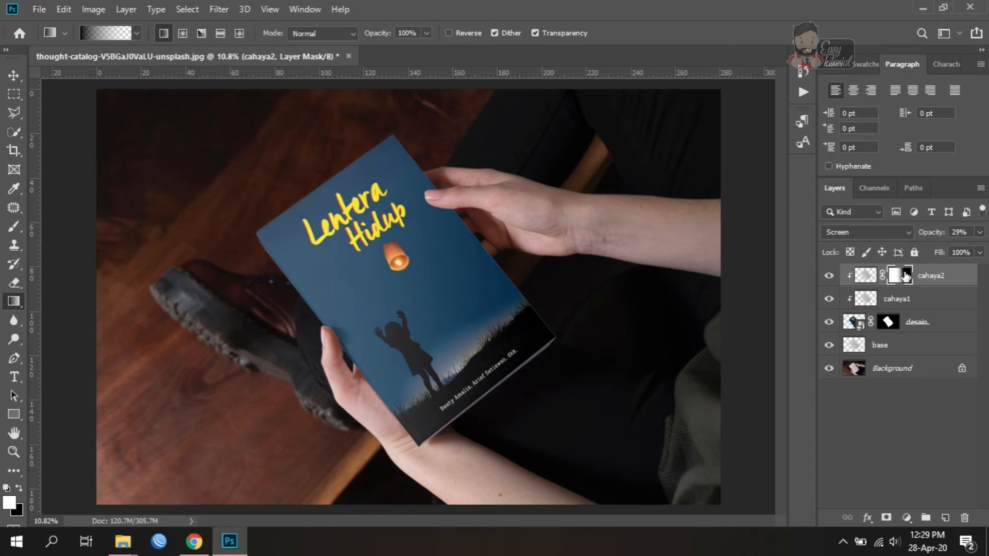
# - Set the cahaya1 layer's opacity to about 37% and the cahaya2 layer's opacity to 30%
pyautogui.click(958, 296)
pyautogui.click(979, 232)
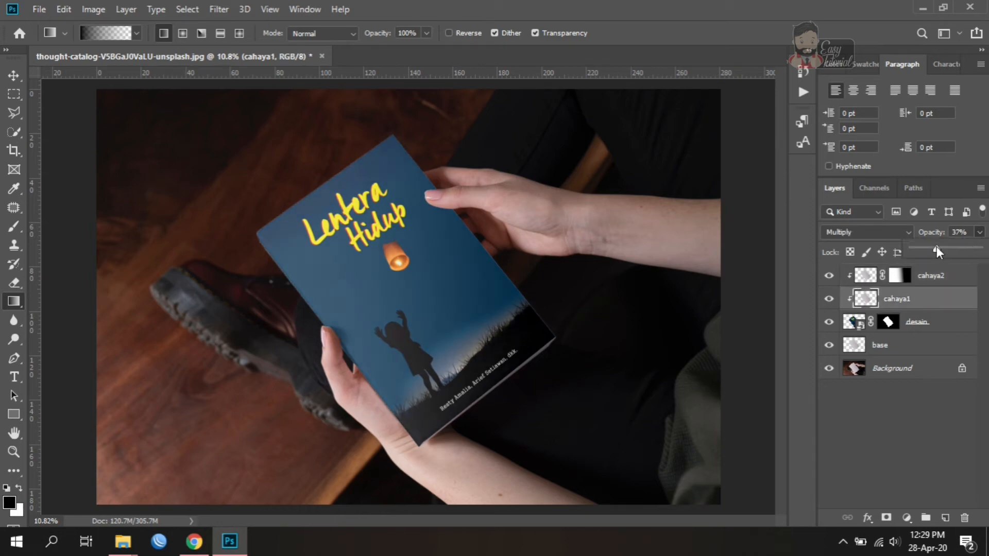
pyautogui.moveTo(953, 249)
pyautogui.mouseDown()
pyautogui.moveTo(926, 247)
pyautogui.moveTo(947, 245)
pyautogui.moveTo(936, 246)
pyautogui.mouseUp()
pyautogui.click(942, 275)
pyautogui.click(979, 232)
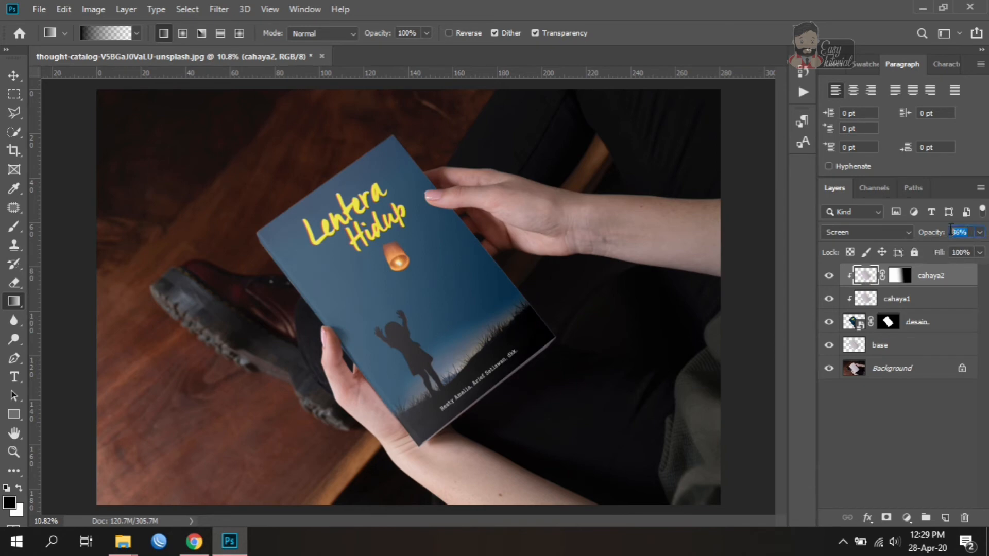
pyautogui.press('Return')
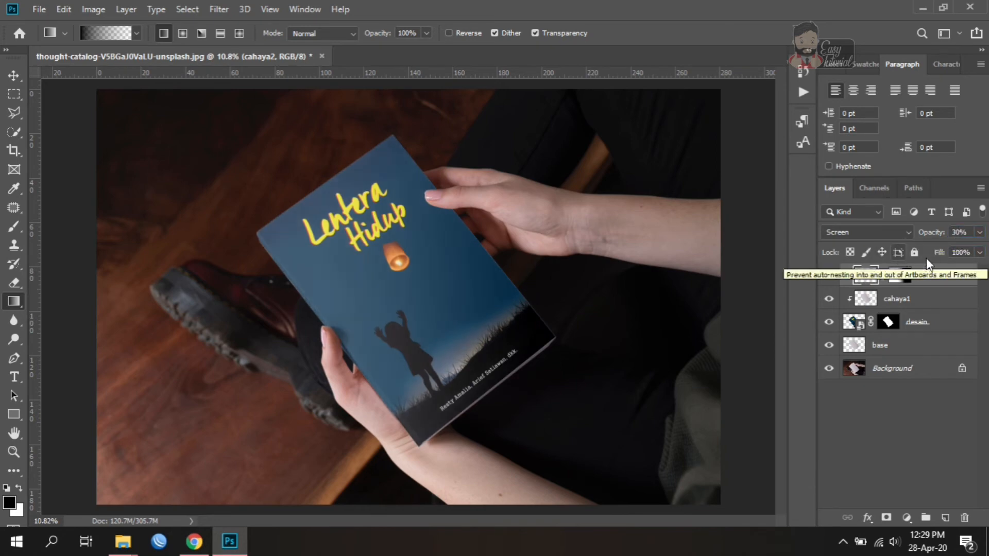
# - Duplicate the base layer and name the copy lipatan buku
pyautogui.click(925, 345)
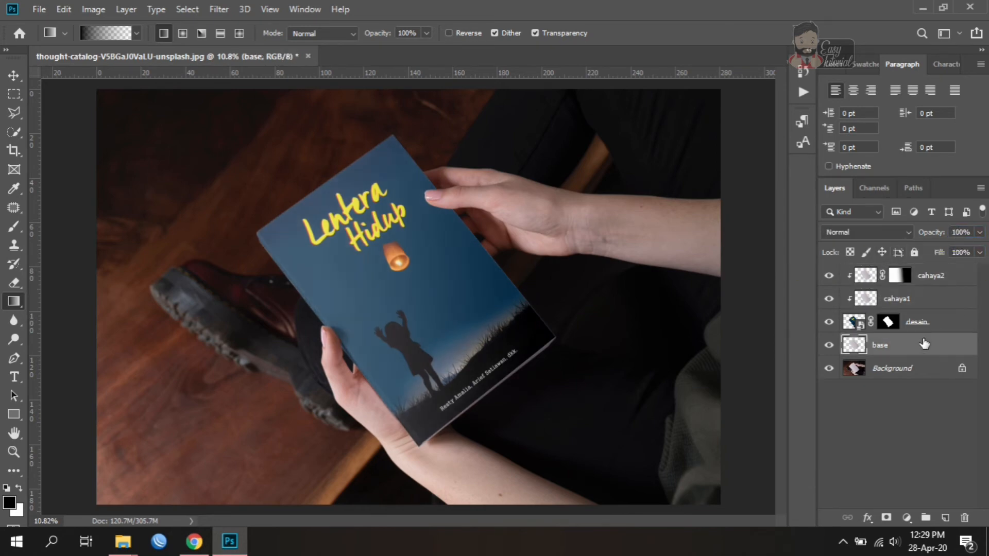
pyautogui.hotkey('ctrl', 'j')
pyautogui.doubleClick(896, 346)
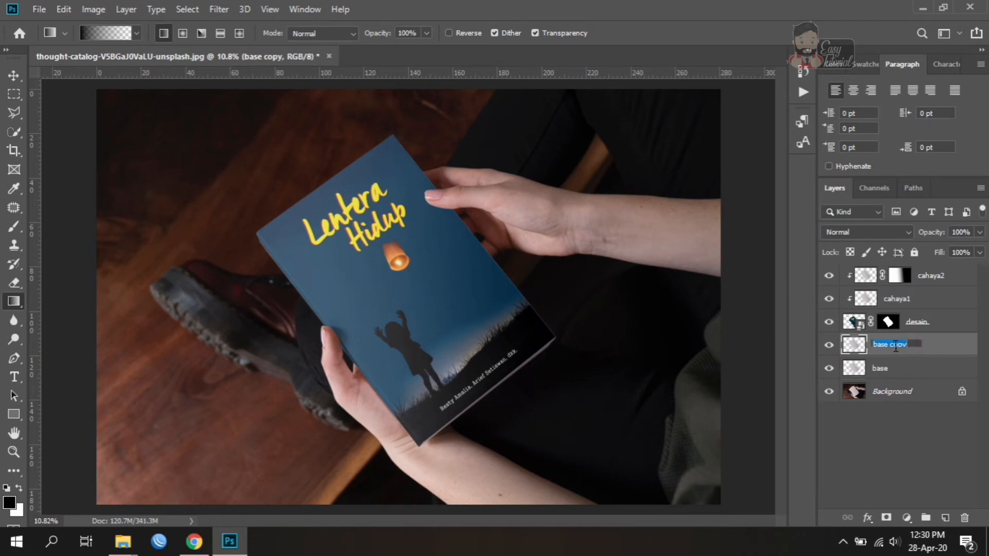
pyautogui.write('c')
pyautogui.write('lipatan buku')
pyautogui.press('Return')
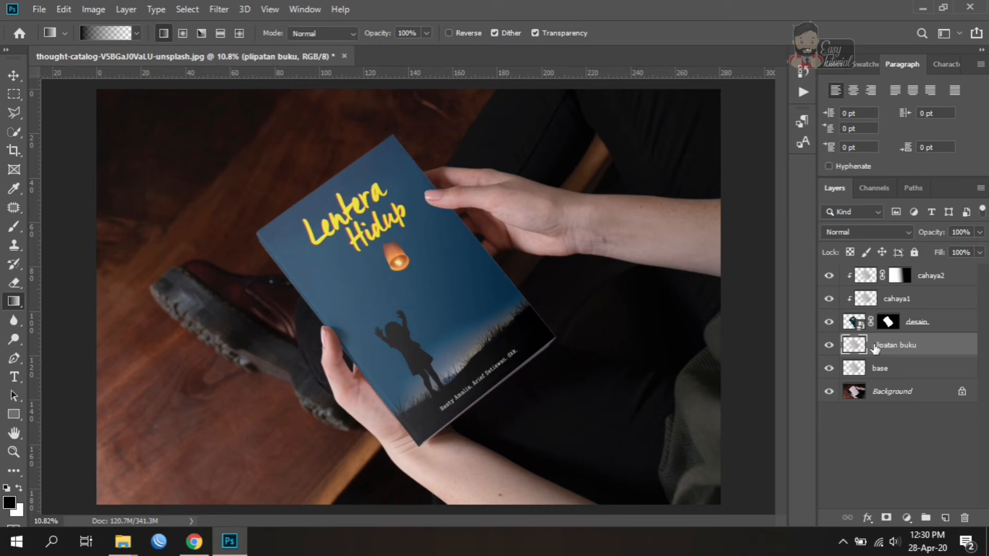
pyautogui.doubleClick(875, 345)
pyautogui.press('Return')
# - Move the lipatan buku layer above cahaya2 to the top of the layer stack
pyautogui.moveTo(927, 348); pyautogui.dragTo(925, 269)
pyautogui.click(949, 348)
pyautogui.click(924, 281)
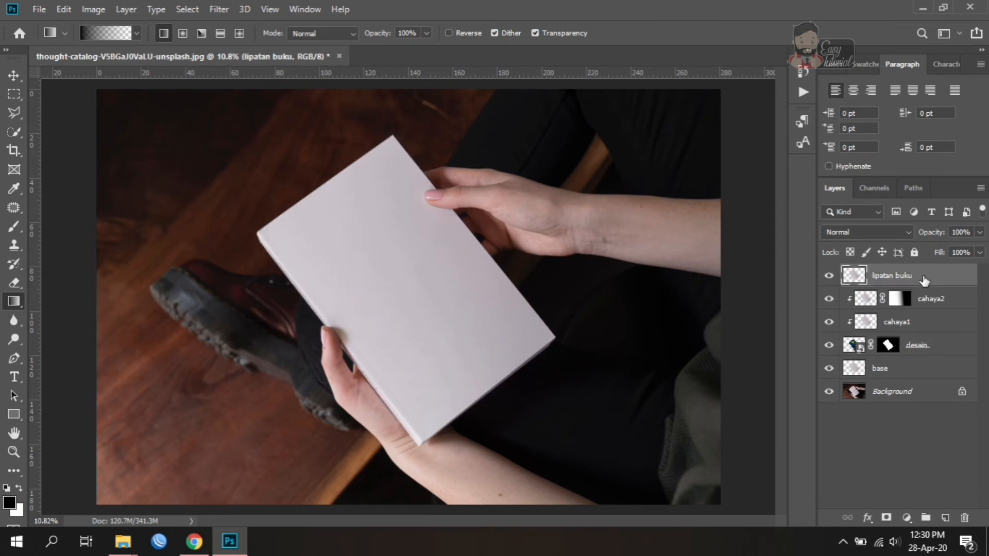
pyautogui.rightClick(924, 281)
pyautogui.click(579, 269)
# - Draw a closed Pen path along the spine fold and loosely around the rest of the cover, leaving out the narrow spine strip
pyautogui.click(14, 358)
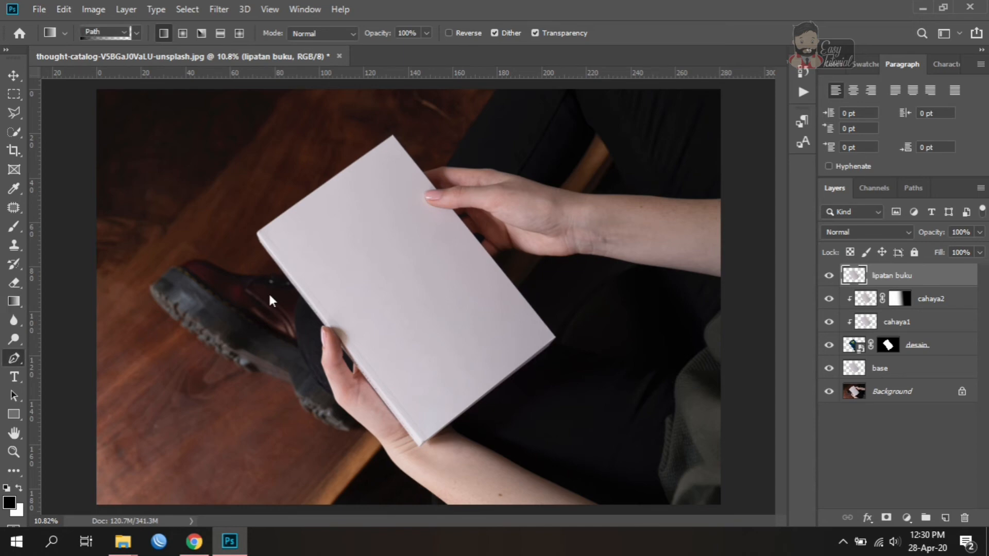
pyautogui.hotkey('ctrl', '+')
pyautogui.hotkey('ctrl', '+')
pyautogui.hotkey('ctrl', '+')
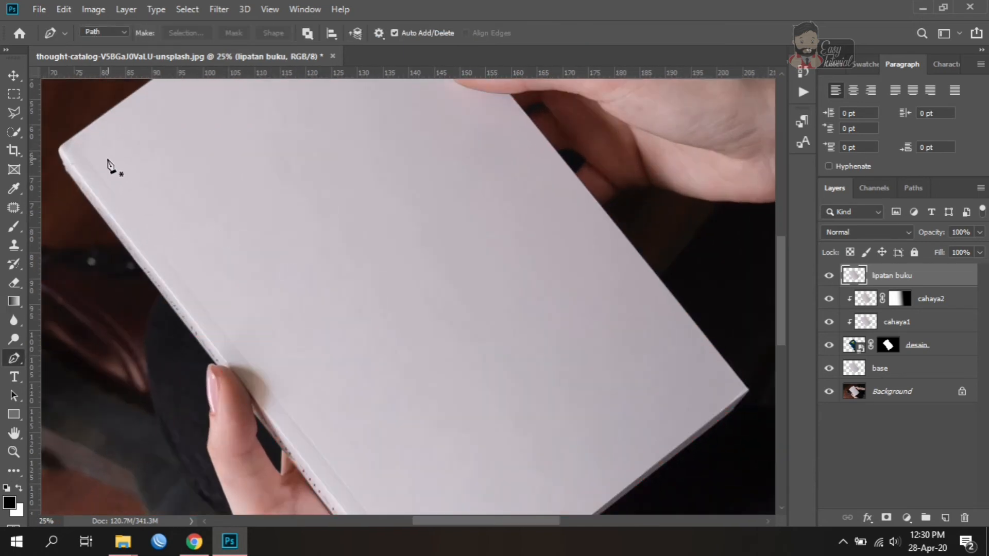
pyautogui.click(70, 139)
pyautogui.scroll(-4, 486, 376)
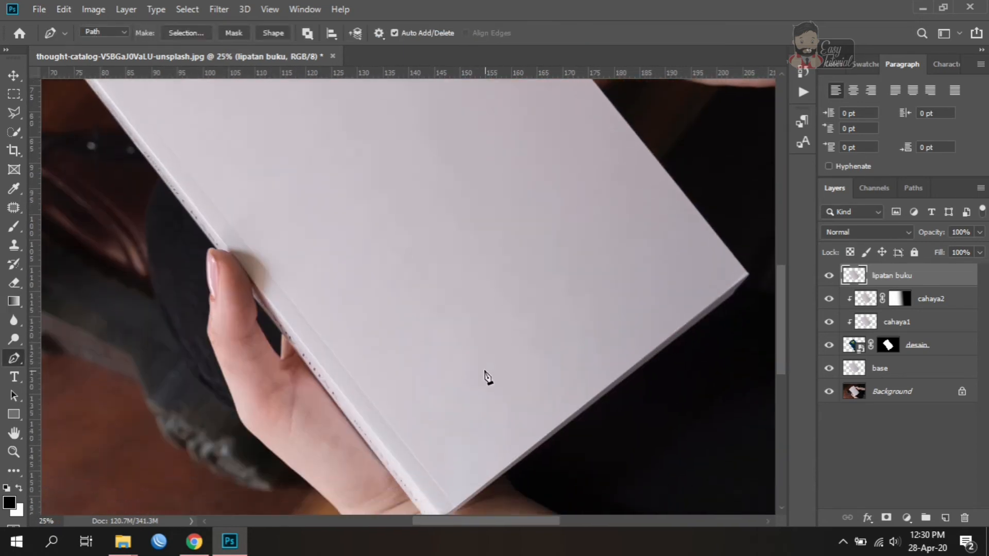
pyautogui.click(456, 464)
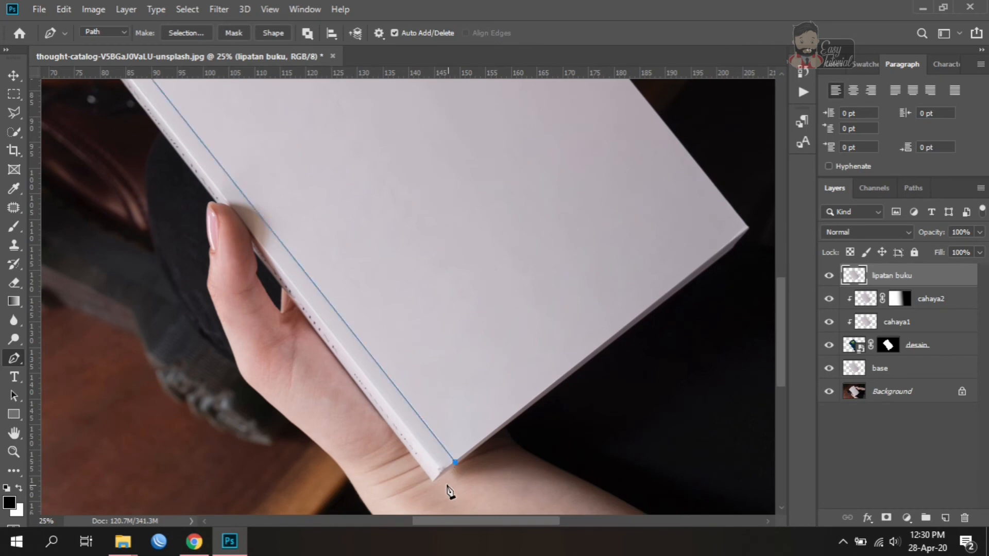
pyautogui.click(758, 361)
pyautogui.click(758, 174)
pyautogui.scroll(5, 762, 178)
pyautogui.scroll(4, 762, 181)
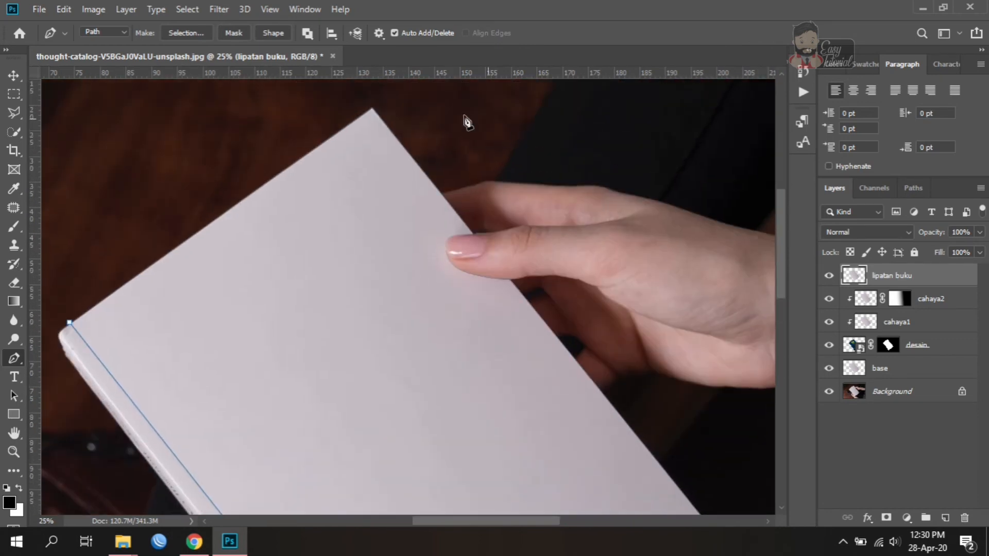
pyautogui.click(411, 107)
pyautogui.click(329, 99)
pyautogui.click(60, 308)
pyautogui.click(71, 323)
pyautogui.hotkey('ctrl', '0')
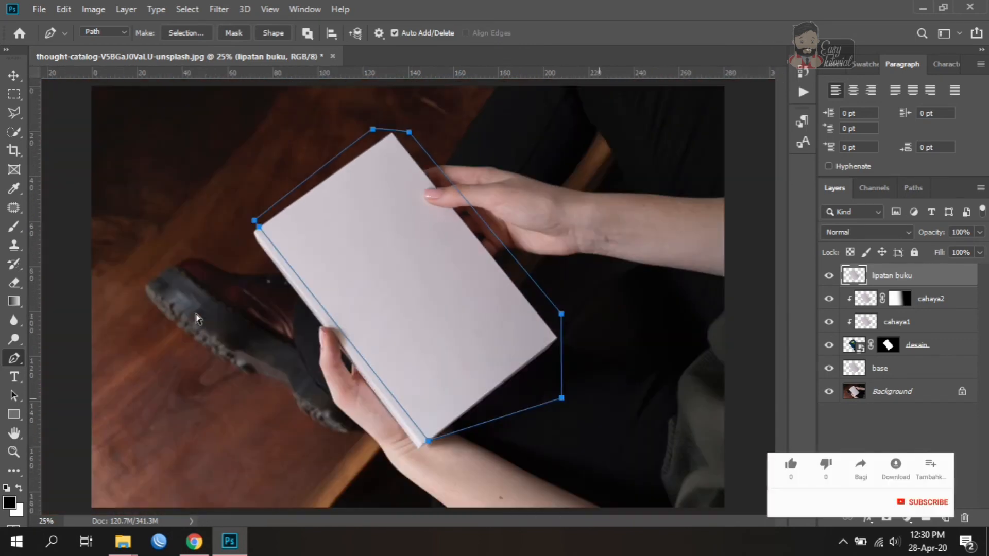
# - Convert the path to a selection, erase the cover area inside it from lipatan buku, and deselect
pyautogui.rightClick(355, 260)
pyautogui.click(421, 267)
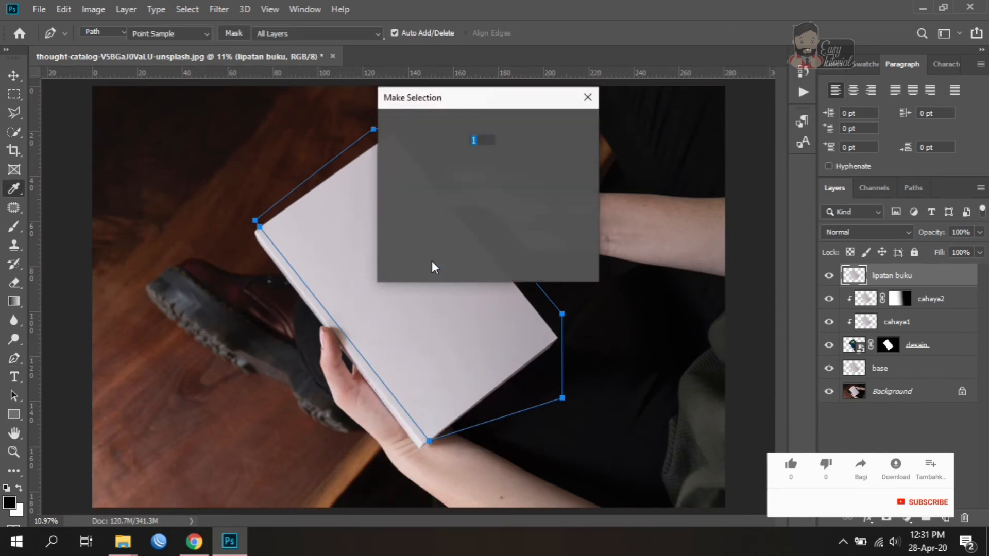
pyautogui.click(569, 132)
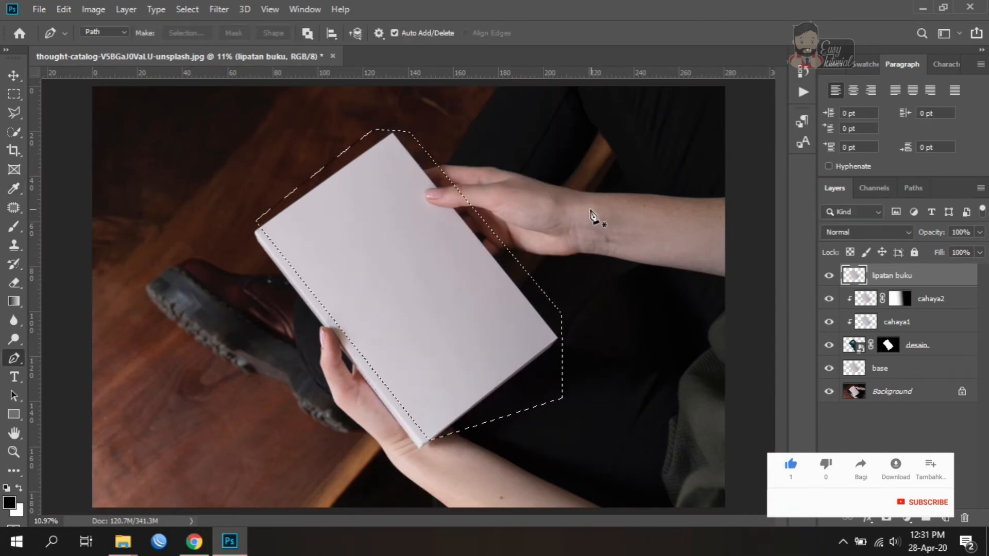
pyautogui.hotkey('ctrl', 'd')
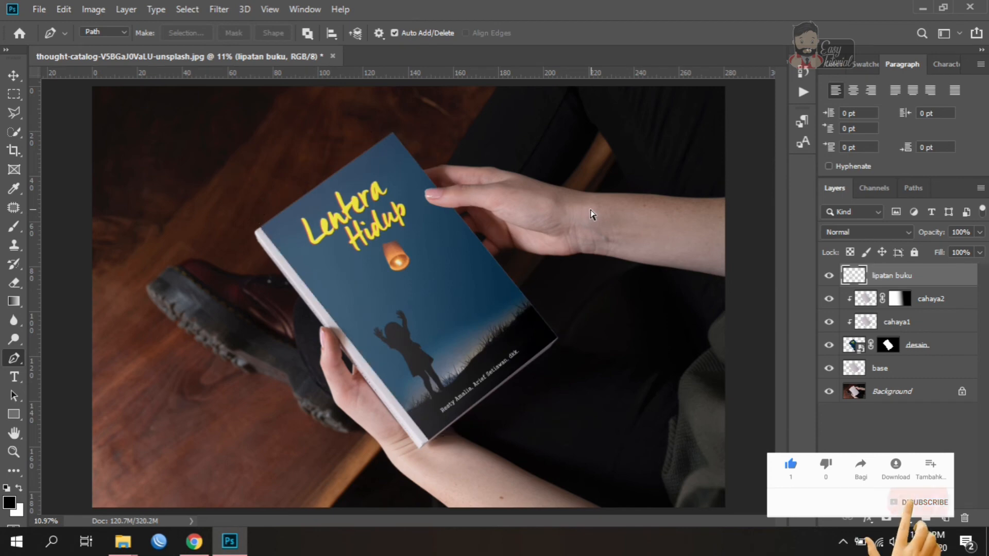
# - Delete the lipatan buku layer
pyautogui.click(14, 75)
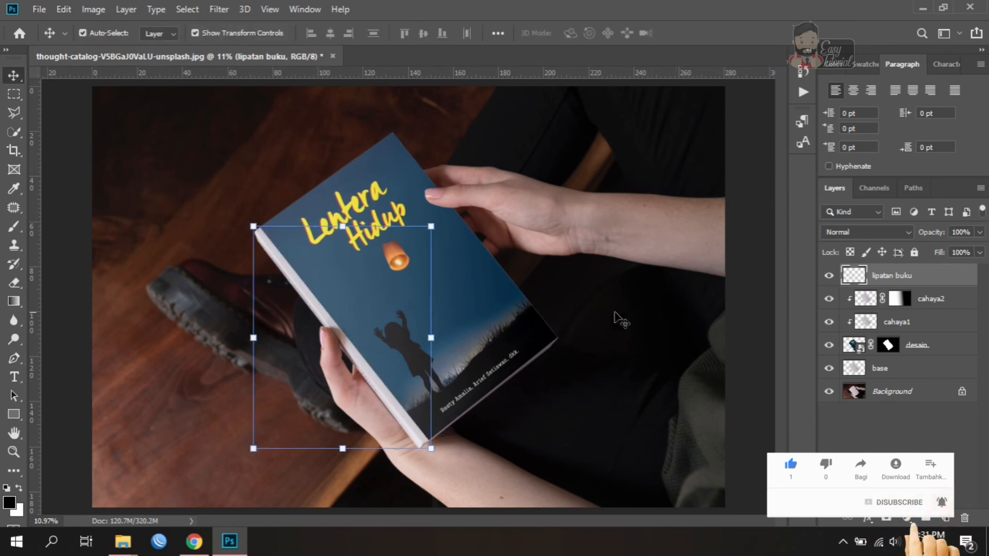
pyautogui.press('Delete')
# - Duplicate the base layer as lipatan buku and bring the copy to the top of the layer stack
pyautogui.click(905, 345)
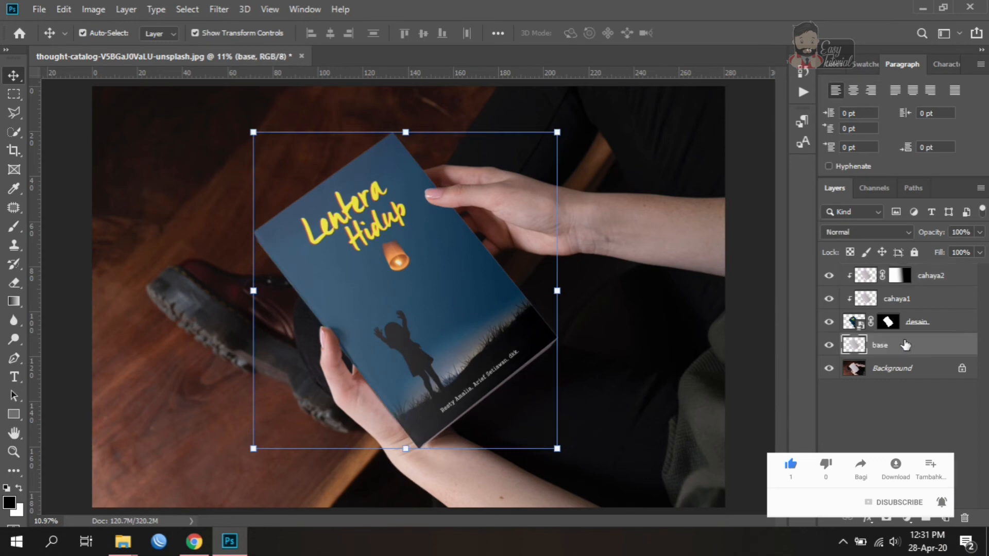
pyautogui.hotkey('ctrl', 'j')
pyautogui.doubleClick(880, 345)
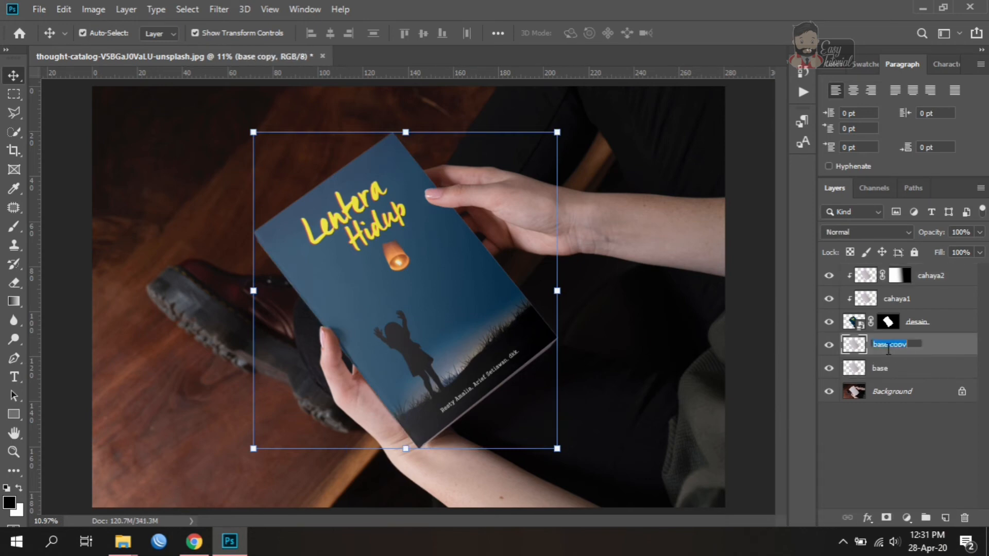
pyautogui.write('lipatan buku')
pyautogui.press('Return')
pyautogui.hotkey('ctrl', 'shift', ']')
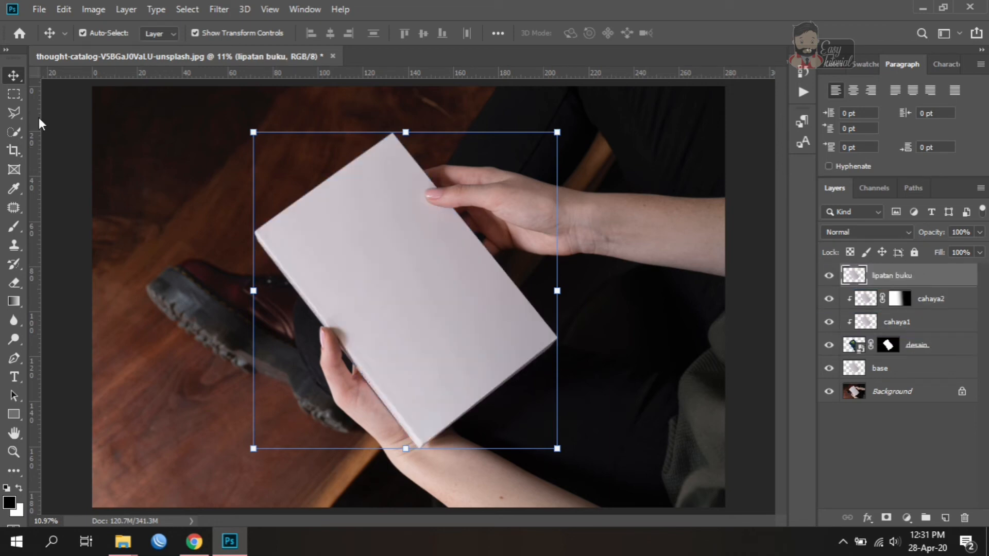
# - Outline the cover beyond the spine fold with the Polygonal Lasso and erase that area from lipatan buku, keeping only the spine strip
pyautogui.click(13, 112)
pyautogui.scroll(3, 247, 212)
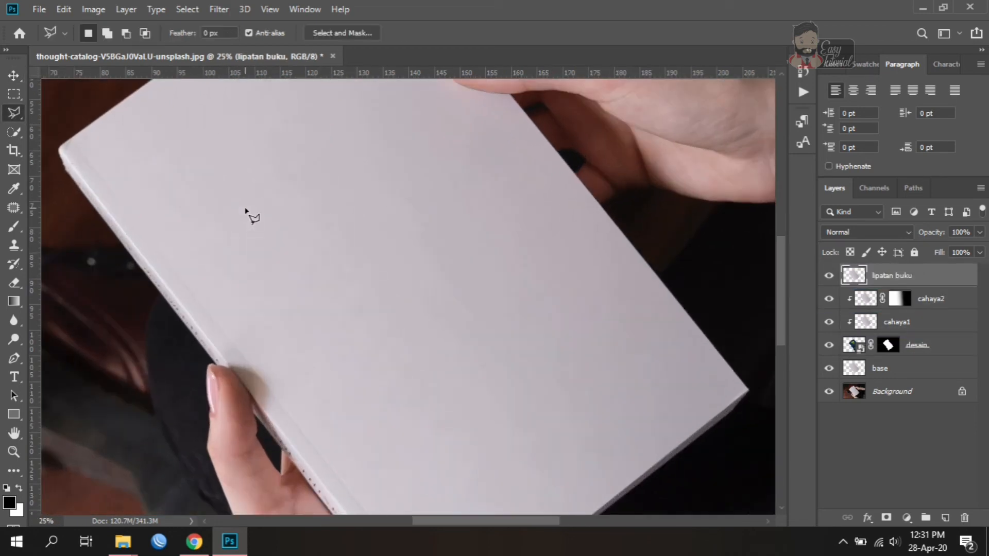
pyautogui.click(68, 137)
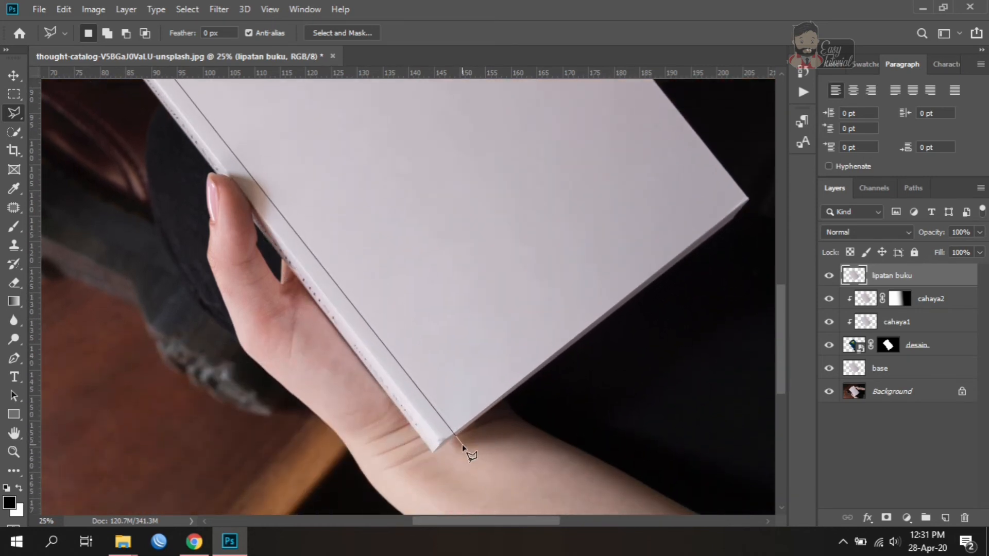
pyautogui.click(460, 437)
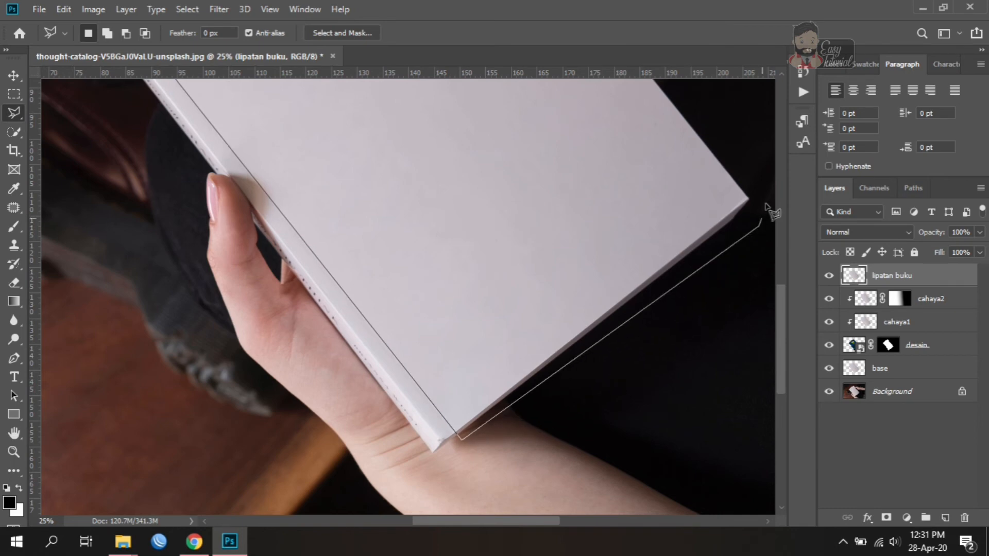
pyautogui.click(759, 223)
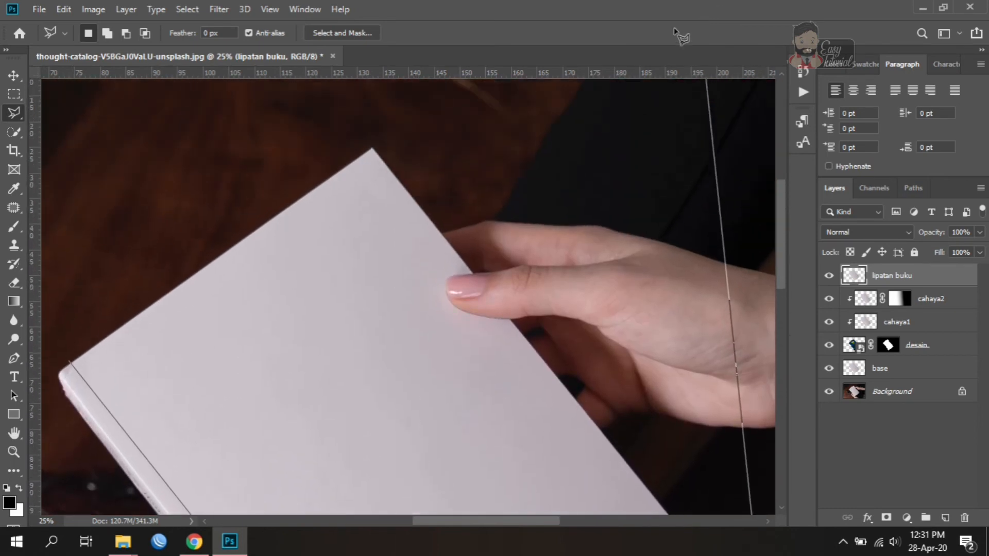
pyautogui.click(437, 106)
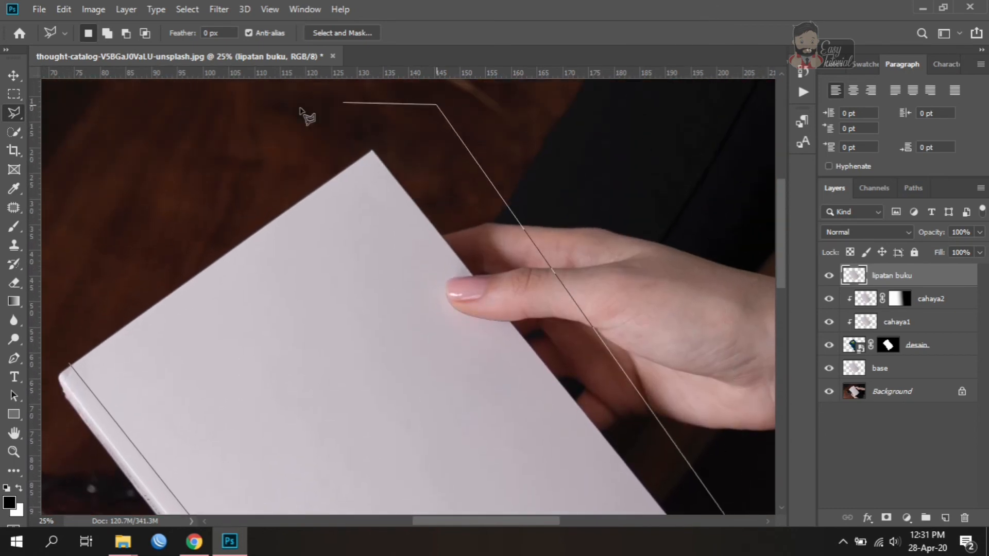
pyautogui.click(229, 133)
pyautogui.doubleClick(69, 282)
pyautogui.press('Delete')
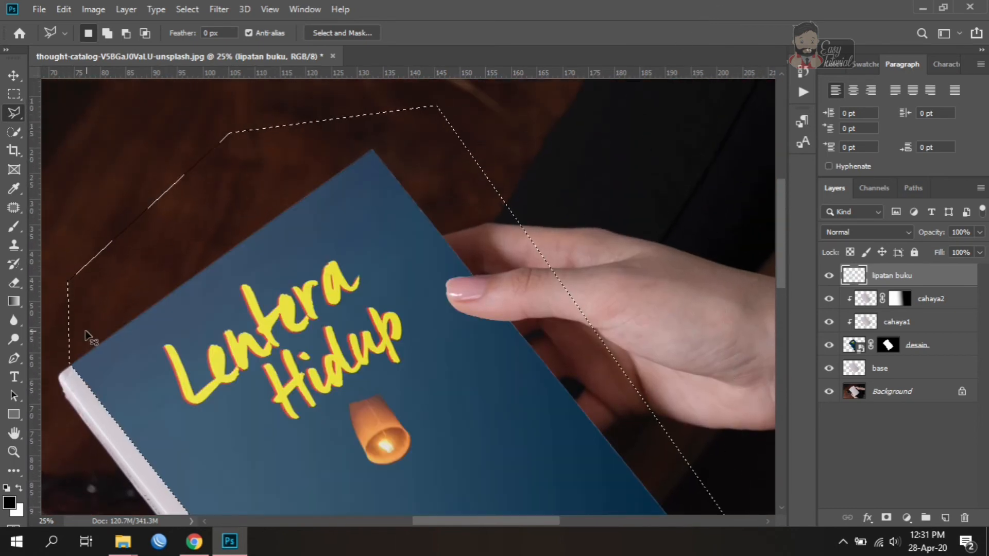
pyautogui.hotkey('ctrl', '0')
pyautogui.hotkey('ctrl', 'd')
# - Set the blend mode of lipatan buku to Multiply and clip it to the layers below
pyautogui.click(14, 75)
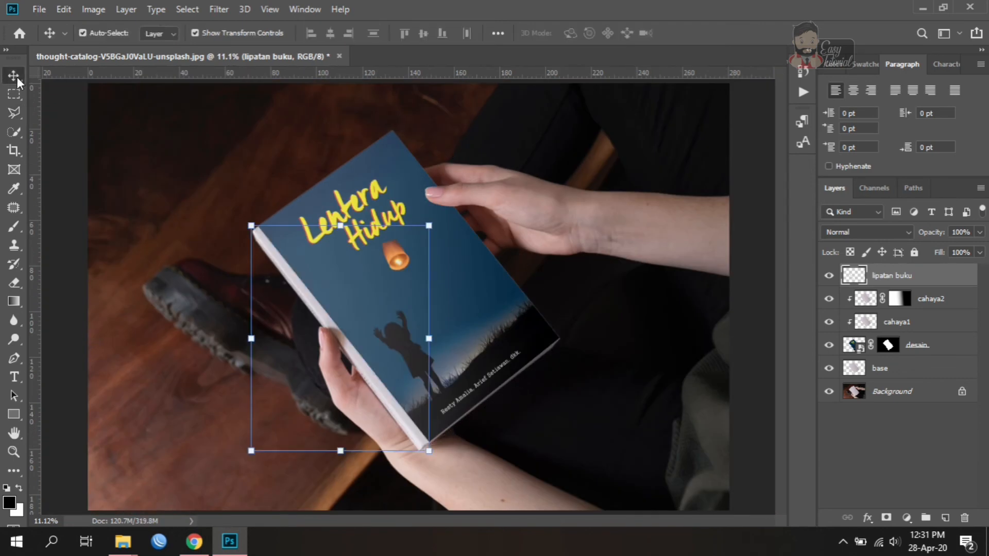
pyautogui.click(909, 234)
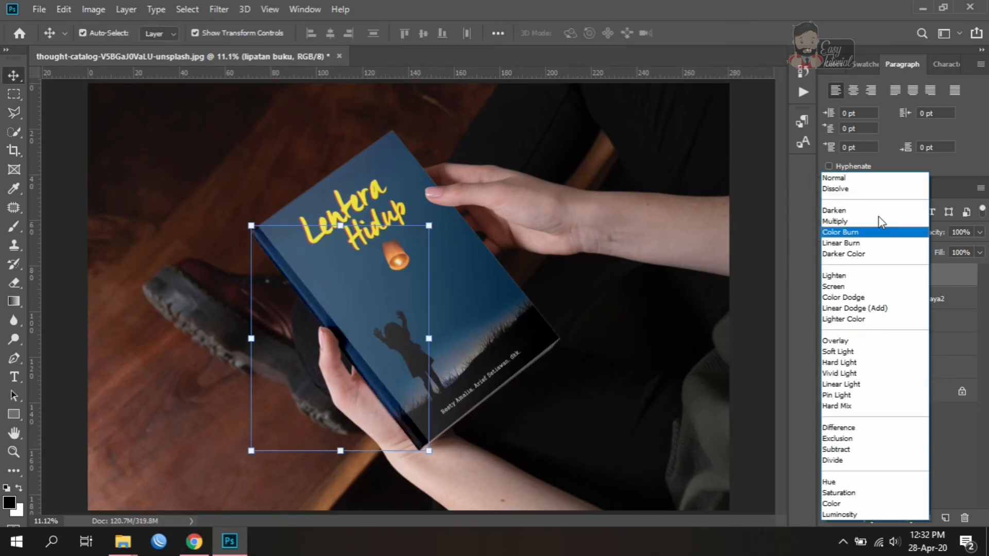
pyautogui.click(847, 222)
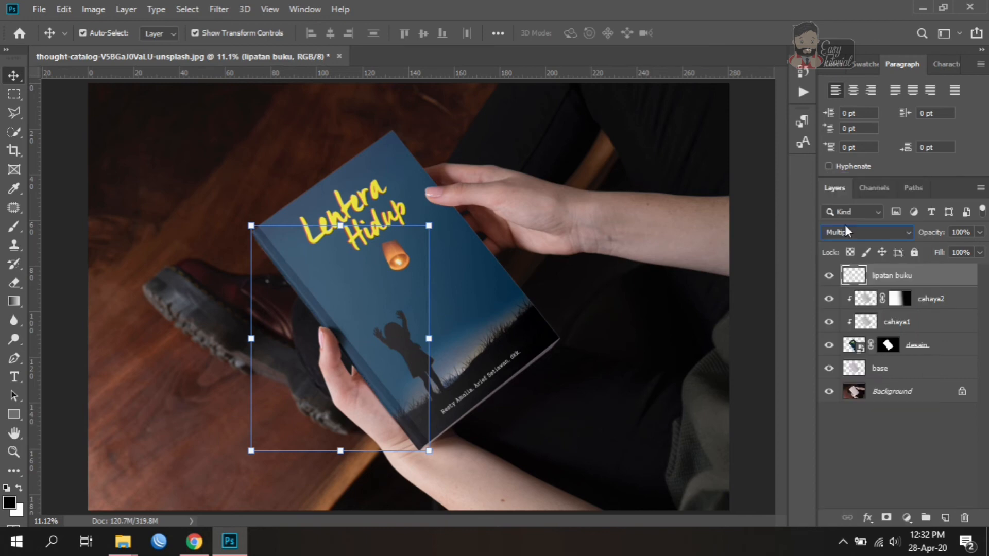
pyautogui.rightClick(922, 287)
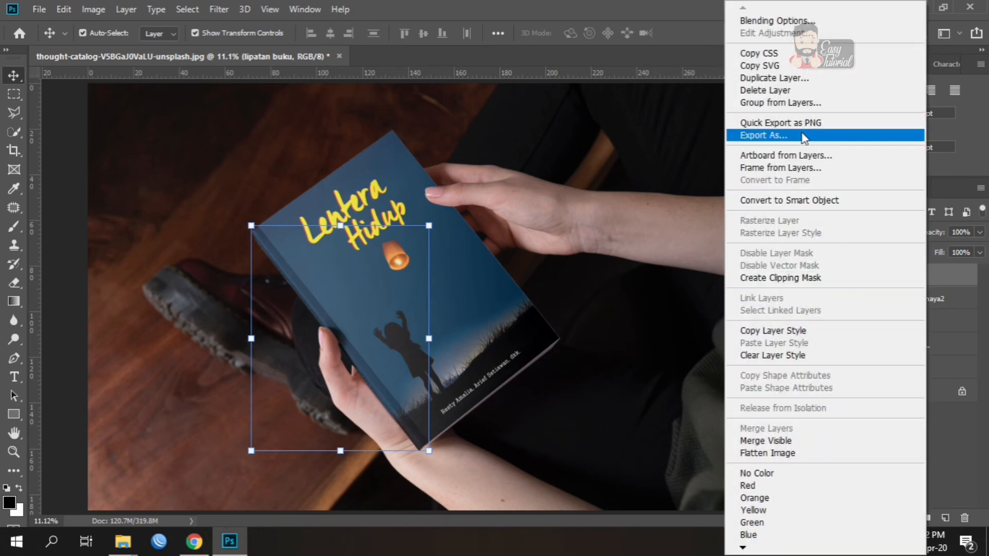
pyautogui.click(801, 279)
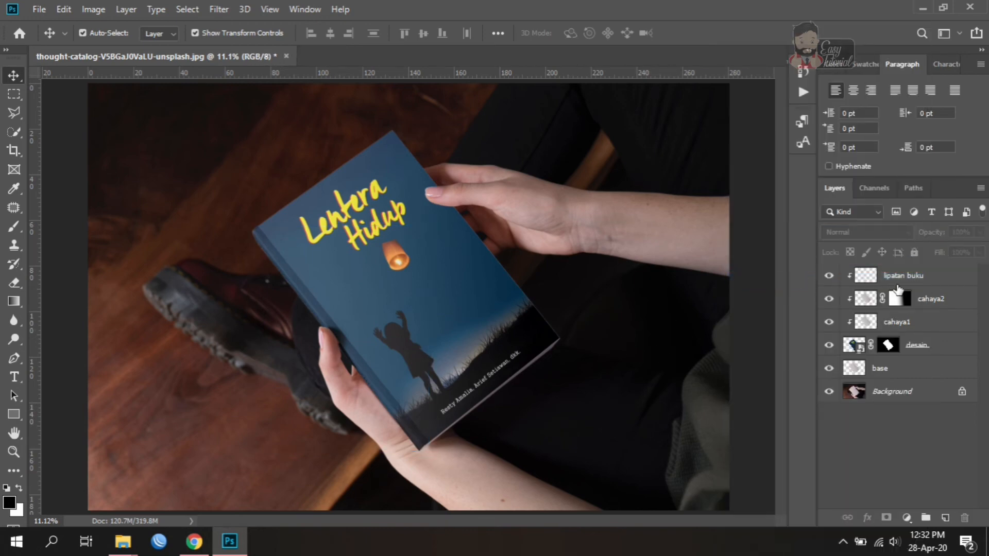
# - Lower the opacity of lipatan buku to 39% and deselect the layer
pyautogui.click(962, 276)
pyautogui.click(979, 233)
pyautogui.moveTo(964, 248); pyautogui.dragTo(937, 249)
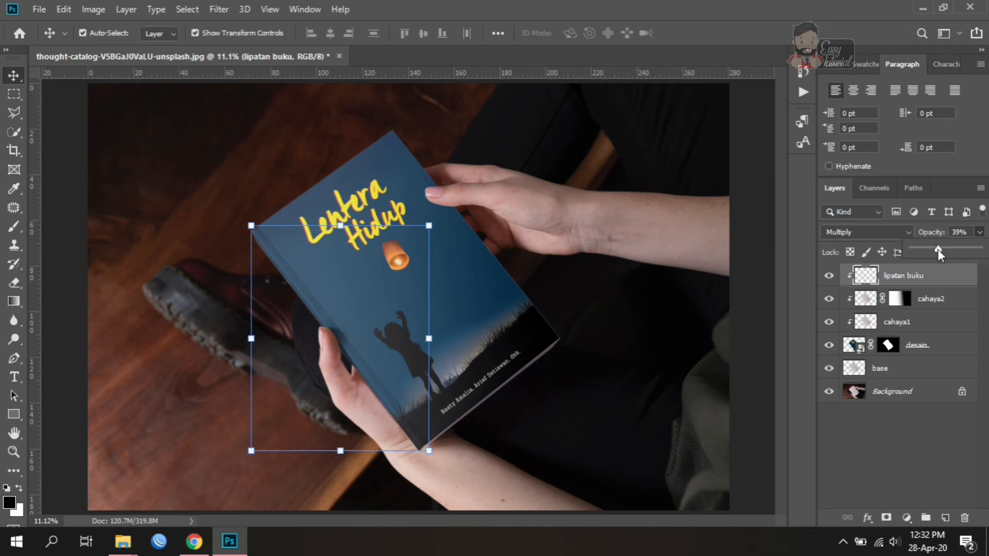
pyautogui.click(671, 352)
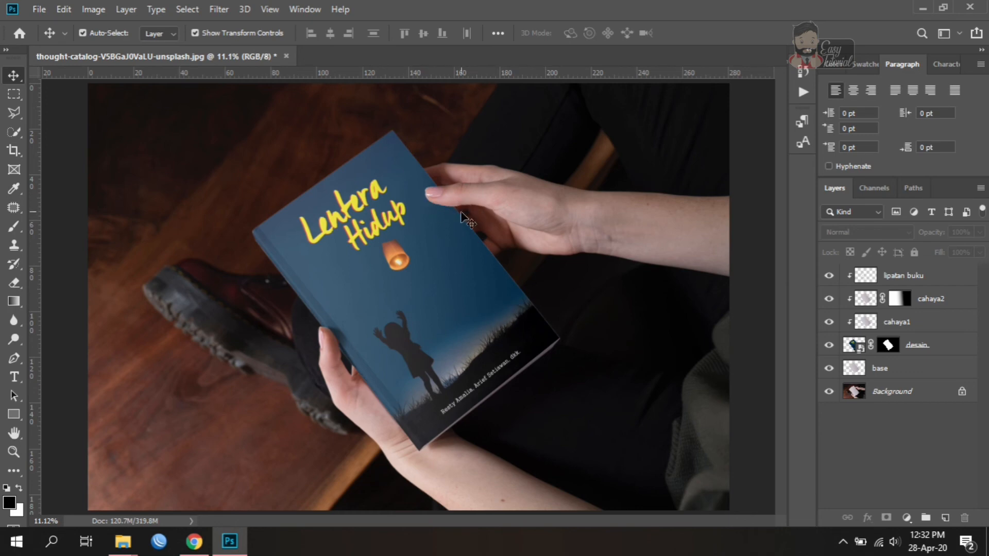
# - Add a new empty layer above lipatan buku and load the base layer's outline as a selection
pyautogui.click(907, 276)
pyautogui.click(945, 518)
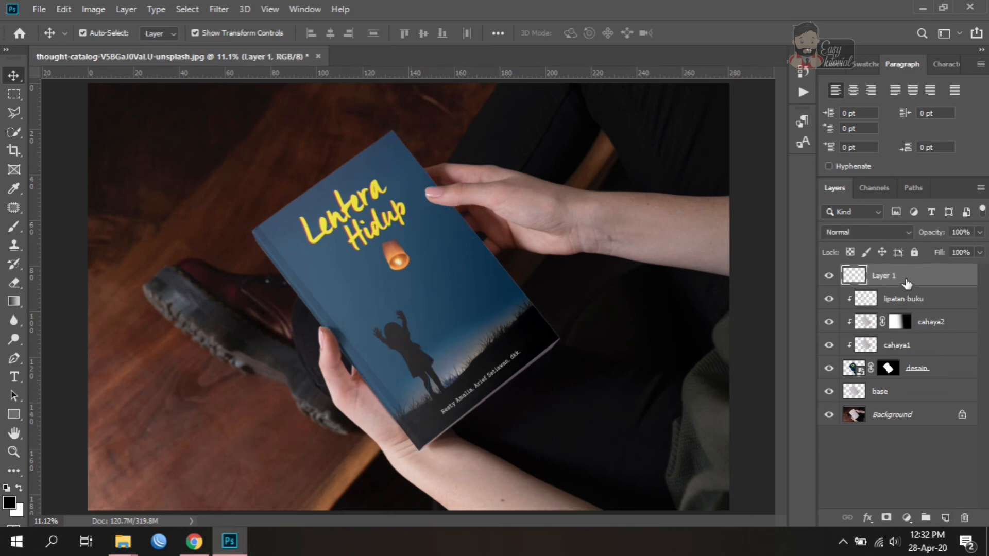
pyautogui.hotkey('ctrl', '+')
pyautogui.hotkey('ctrl', '+')
pyautogui.hotkey('ctrl', '+')
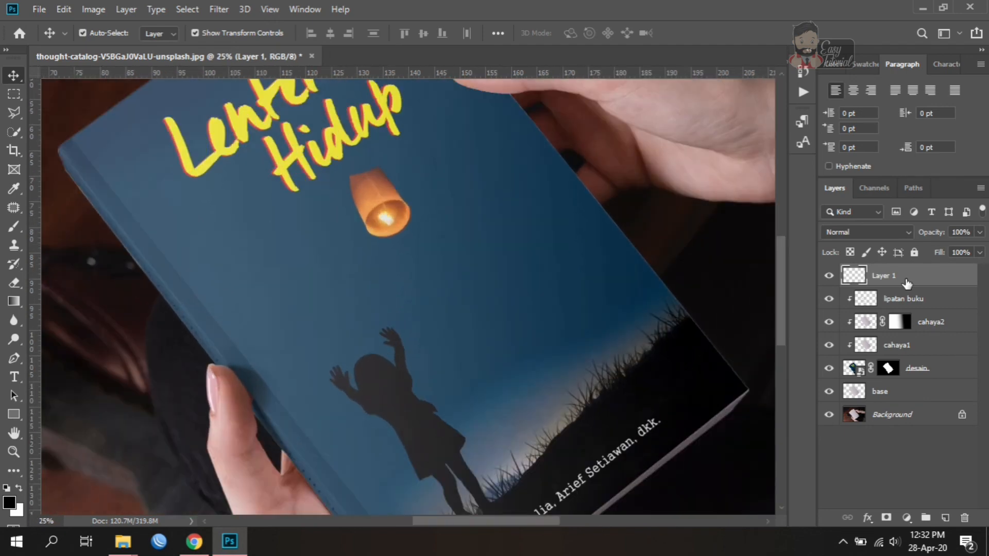
pyautogui.scroll(5, 677, 276)
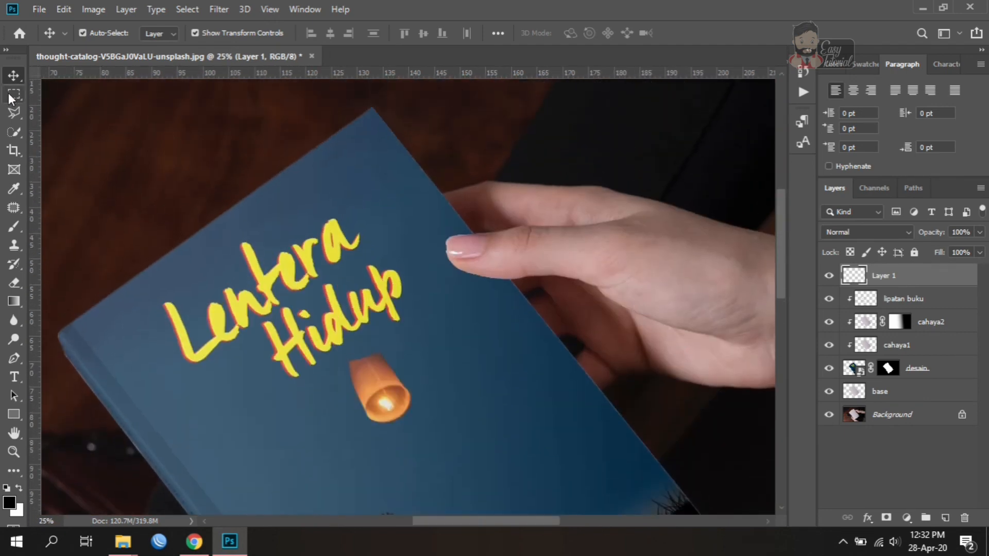
pyautogui.keyDown('ctrl'); pyautogui.click(855, 393); pyautogui.keyUp('ctrl')
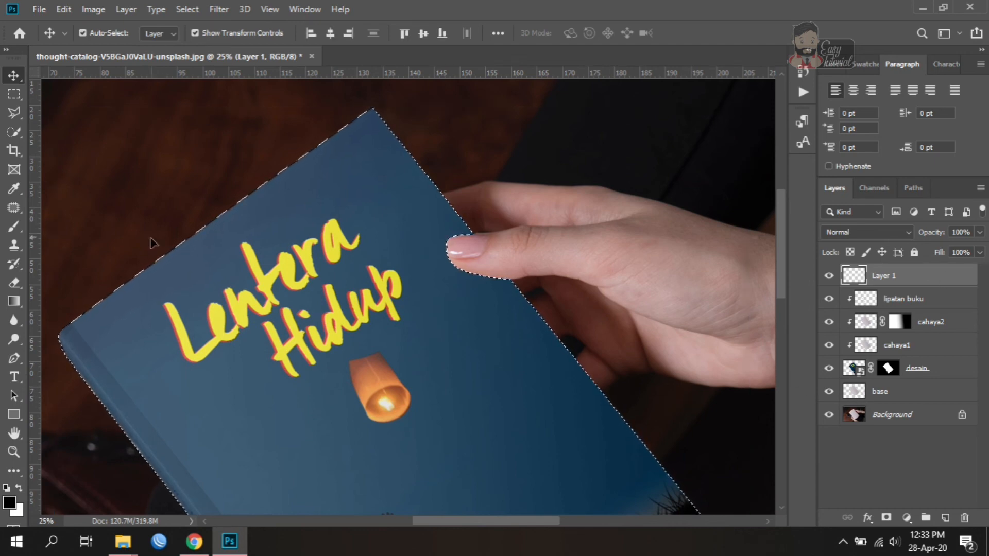
# - Brush a soft shadow in dark grey 181717 on Layer 1 around the fingers within the cover selection, and deselect
pyautogui.click(14, 227)
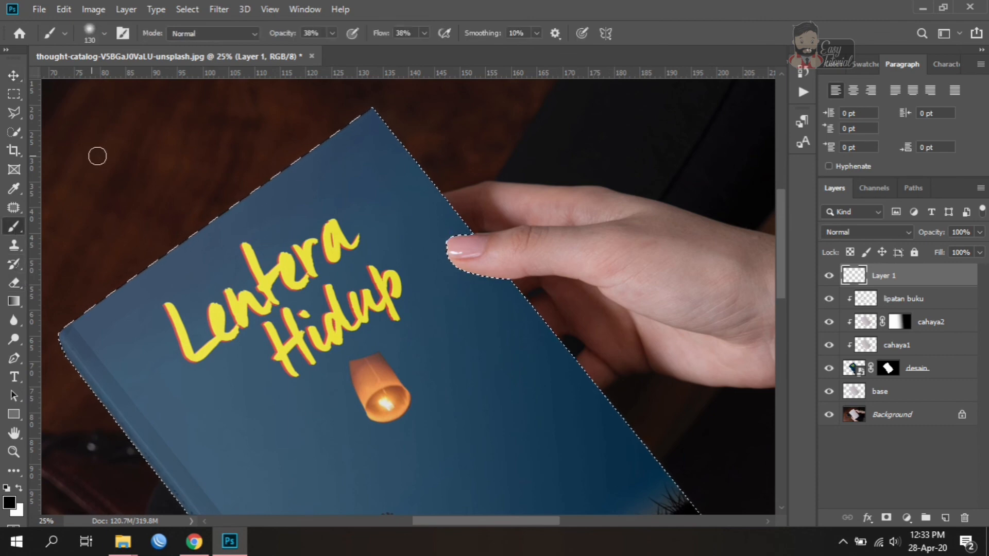
pyautogui.click(942, 63)
pyautogui.click(949, 152)
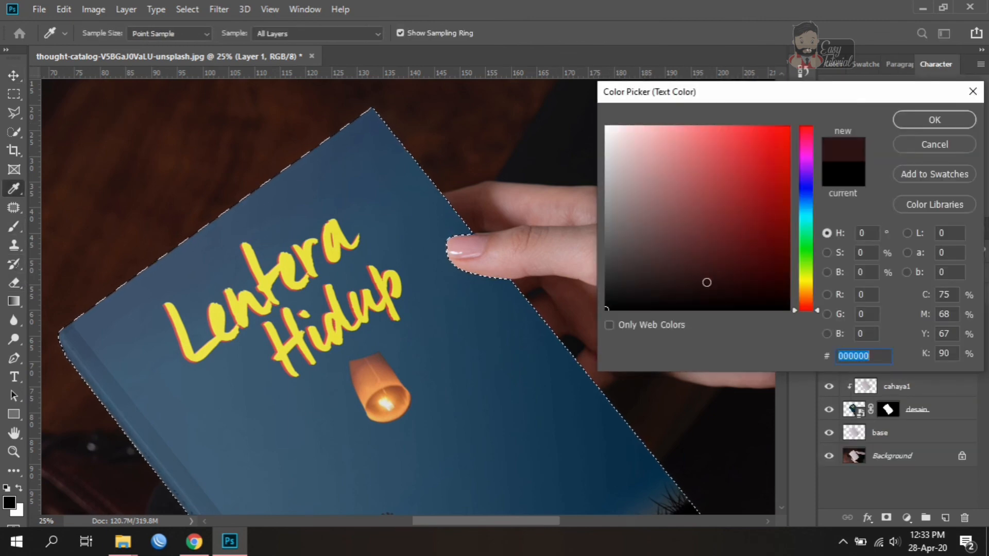
pyautogui.moveTo(611, 297); pyautogui.dragTo(612, 291)
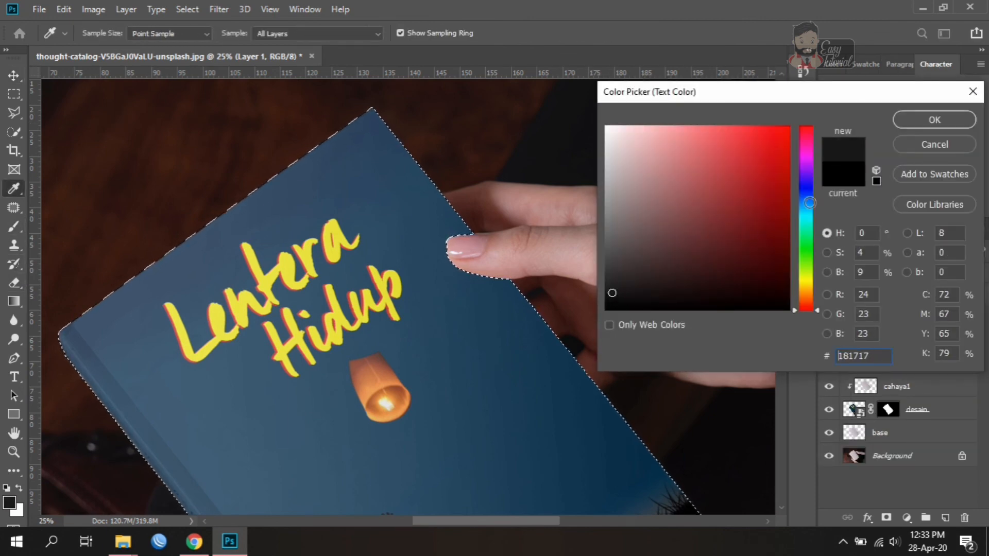
pyautogui.click(950, 121)
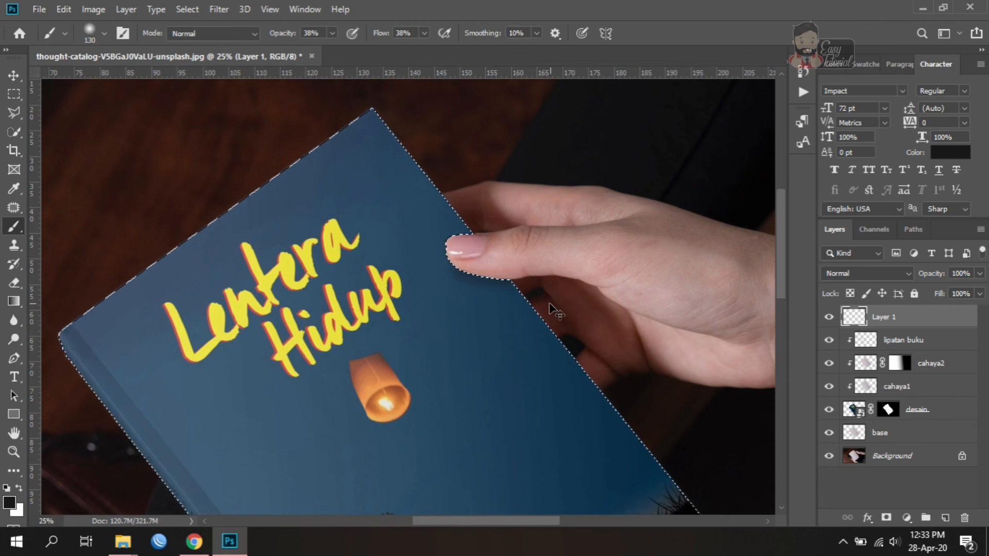
pyautogui.hotkey('ctrl', '0')
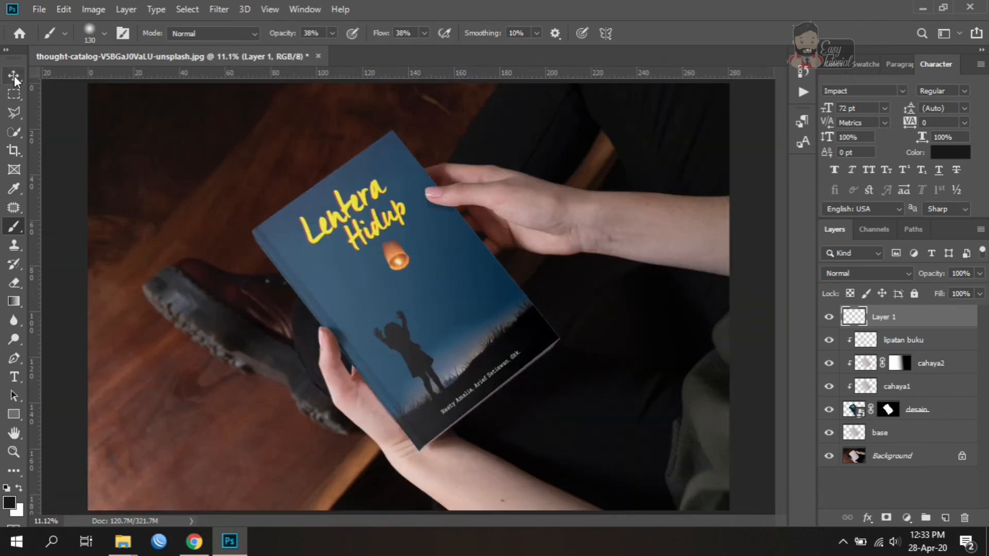
pyautogui.press('v')
pyautogui.click(440, 203)
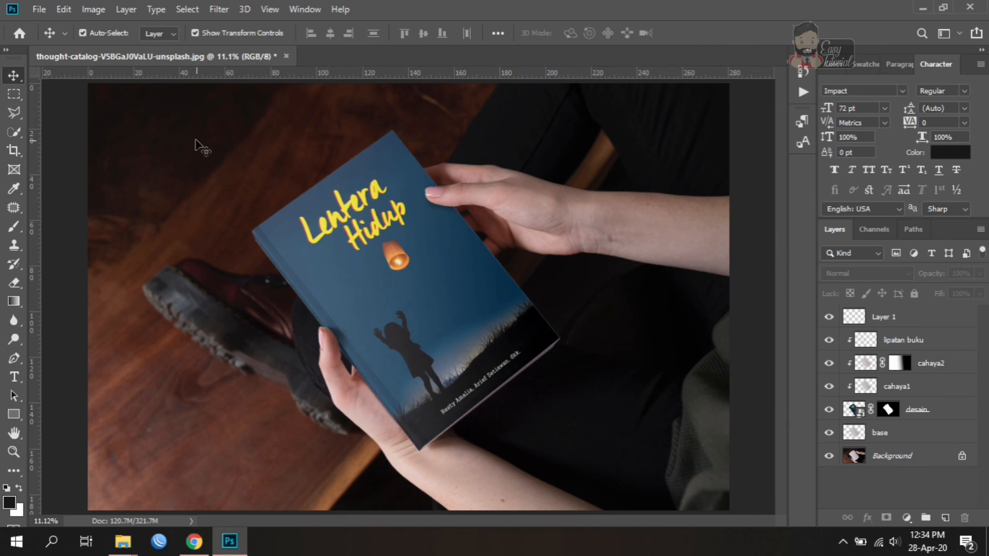
# - Open the desain smart object's contents and add the white text "YouTube/Easy Tutorial" above the book title
pyautogui.click(447, 313)
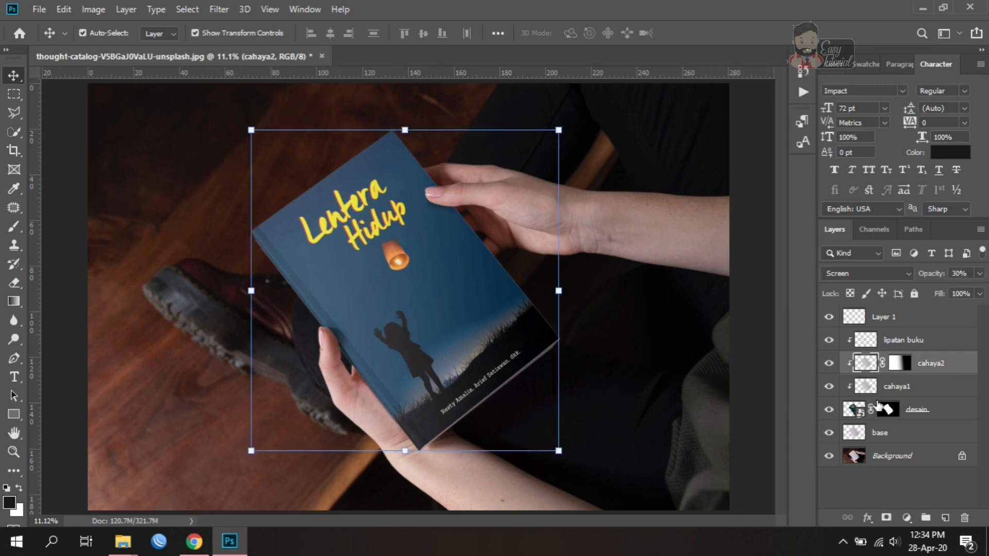
pyautogui.doubleClick(855, 409)
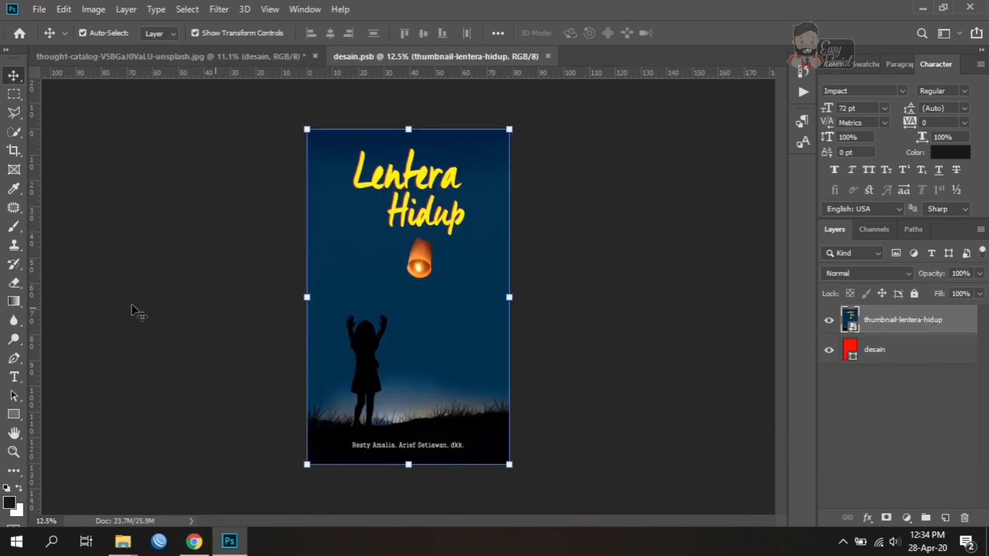
pyautogui.click(14, 376)
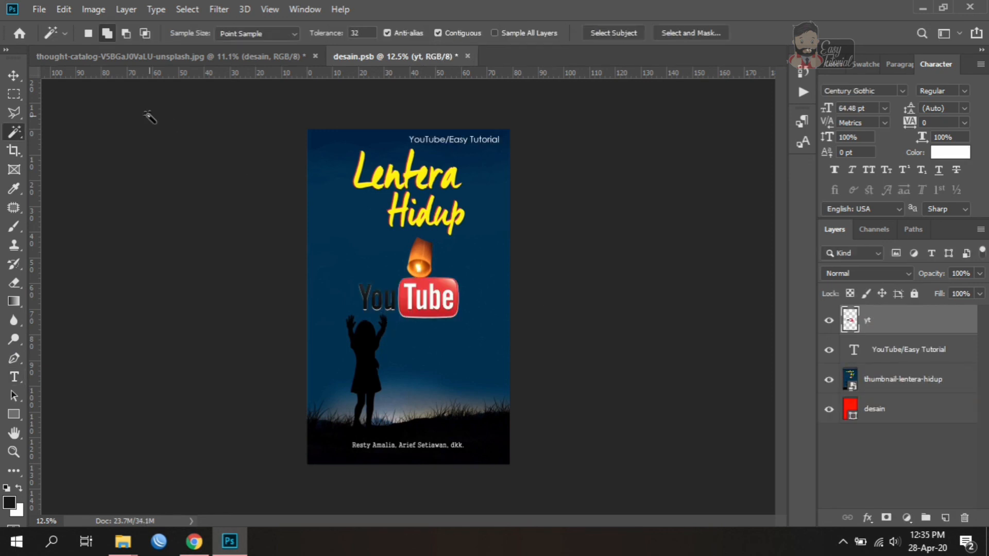
# - Shrink the YouTube logo on the yt layer and place it above the grass beside the girl's silhouette
pyautogui.press('v')
pyautogui.moveTo(356, 323); pyautogui.dragTo(419, 392)
pyautogui.press('Return')
pyautogui.click(455, 303)
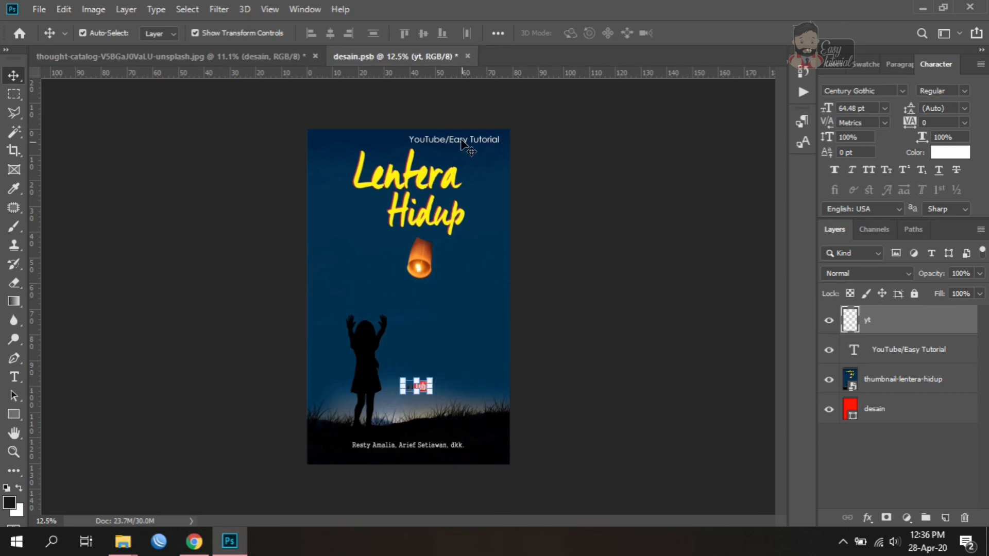
# - Move the YouTube/Easy Tutorial text beside the YouTube logo and narrow it to fit inside the cover edge
pyautogui.moveTo(468, 147); pyautogui.dragTo(422, 387)
pyautogui.click(498, 387)
pyautogui.press('Return')
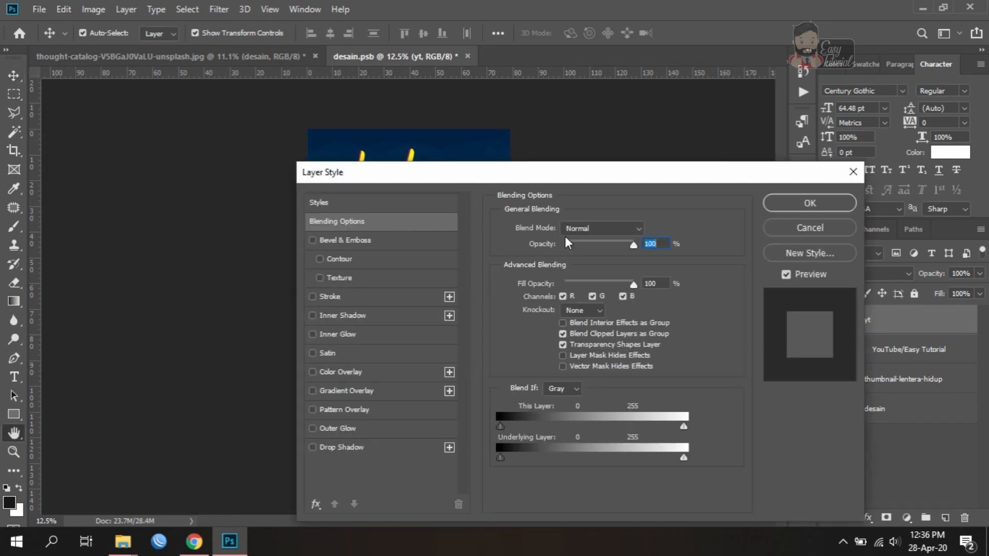
# - Apply an Outer Glow with default settings to the yt logo layer
pyautogui.moveTo(530, 171); pyautogui.dragTo(778, 37)
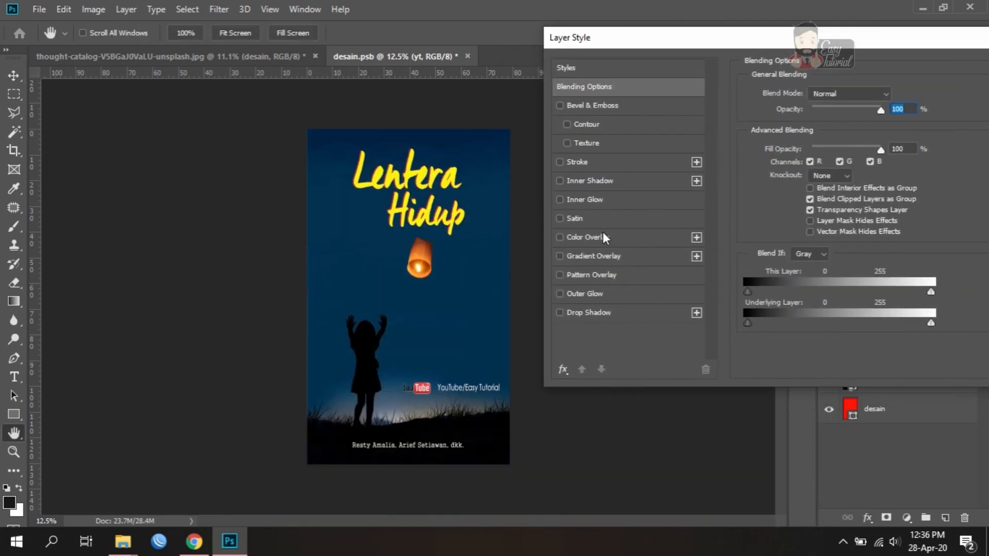
pyautogui.click(595, 294)
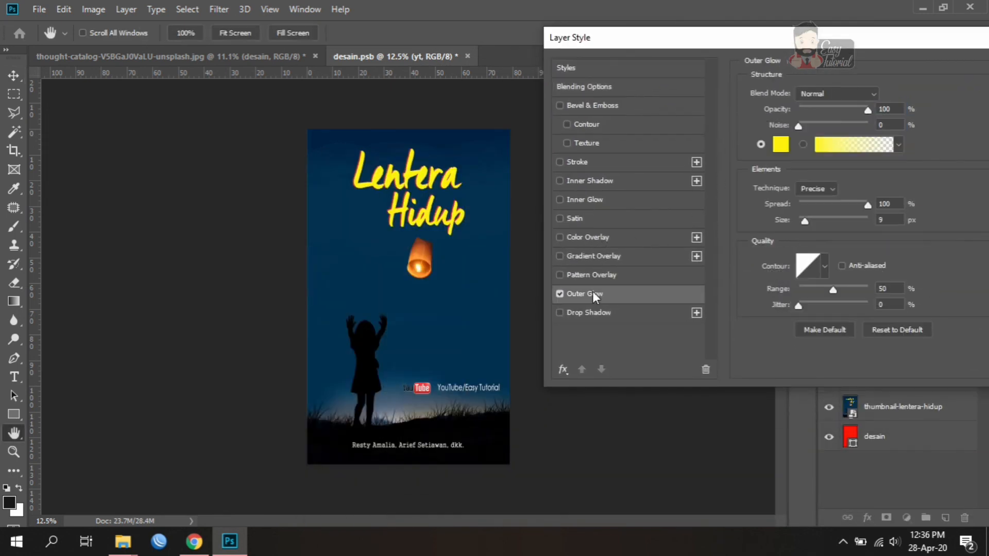
pyautogui.click(899, 328)
pyautogui.moveTo(857, 48); pyautogui.dragTo(645, 103)
pyautogui.click(839, 132)
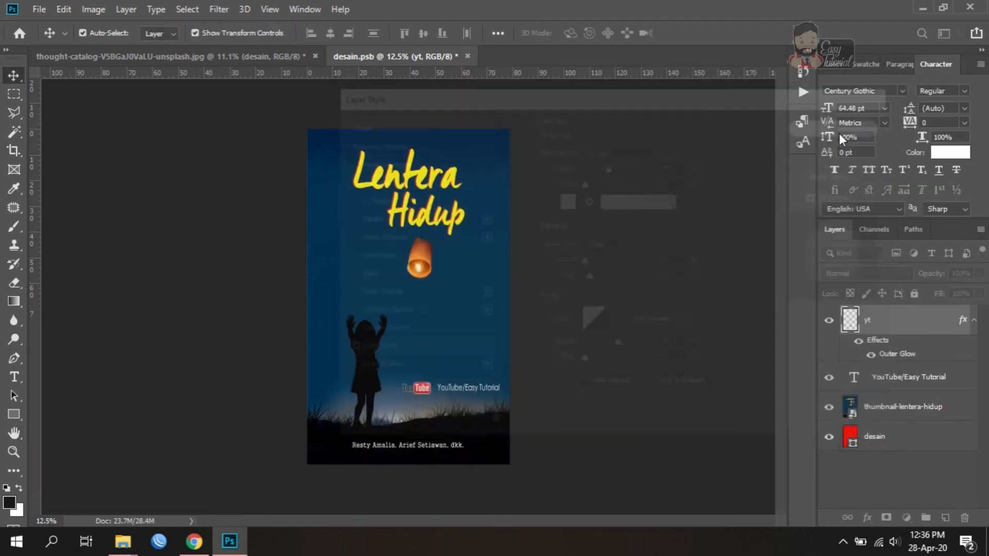
pyautogui.click(609, 242)
# - Apply a Drop Shadow to the YouTube/Easy Tutorial text layer
pyautogui.click(437, 388)
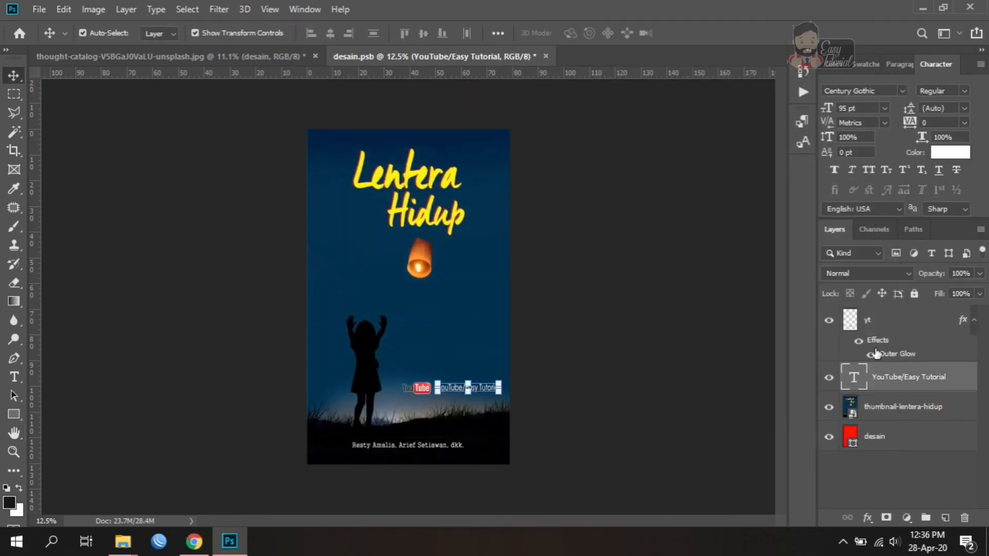
pyautogui.doubleClick(914, 381)
pyautogui.moveTo(466, 100); pyautogui.dragTo(736, 41)
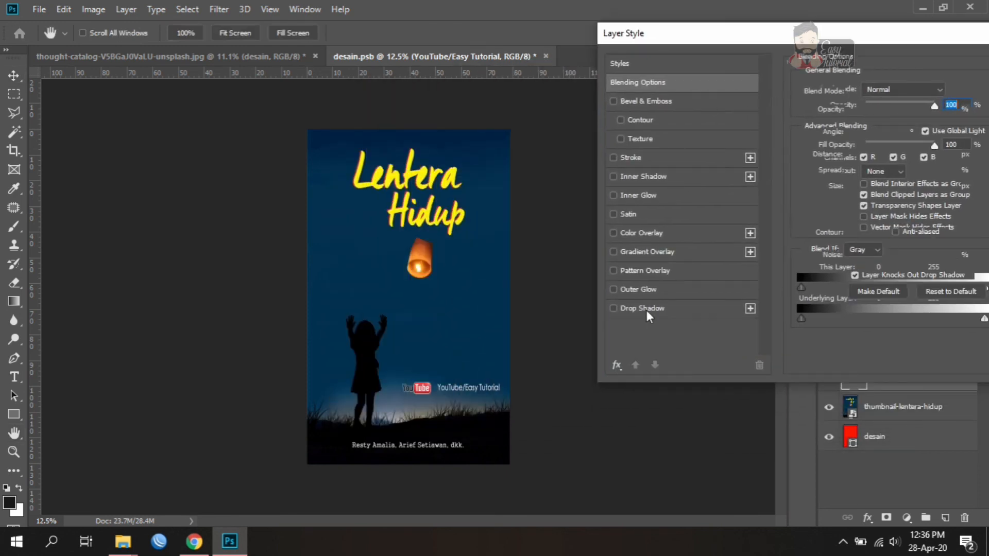
pyautogui.click(646, 310)
pyautogui.moveTo(883, 44); pyautogui.dragTo(708, 46)
pyautogui.click(917, 89)
pyautogui.click(572, 331)
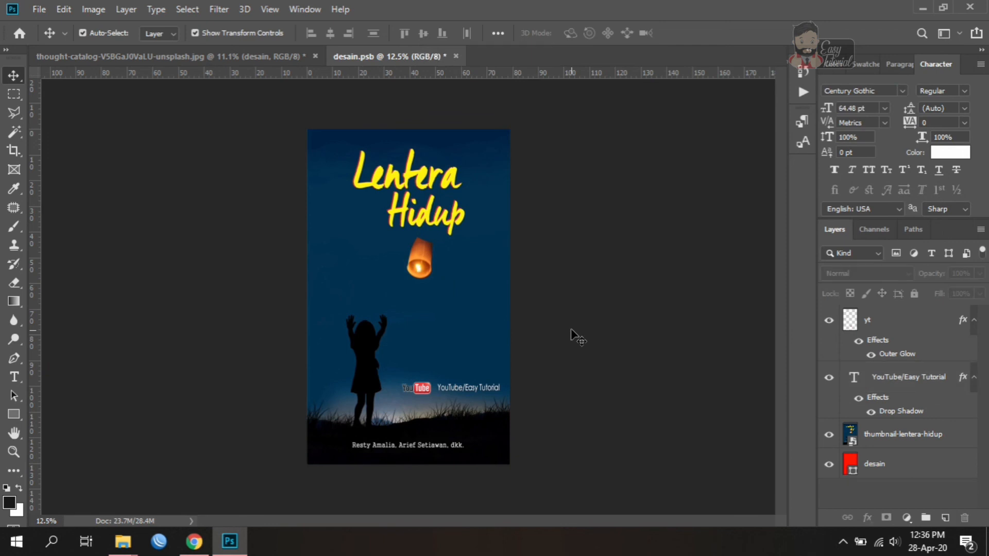
# - Save and close the desain smart object to update the book mockup, and deselect the layer
pyautogui.click(456, 56)
pyautogui.click(427, 210)
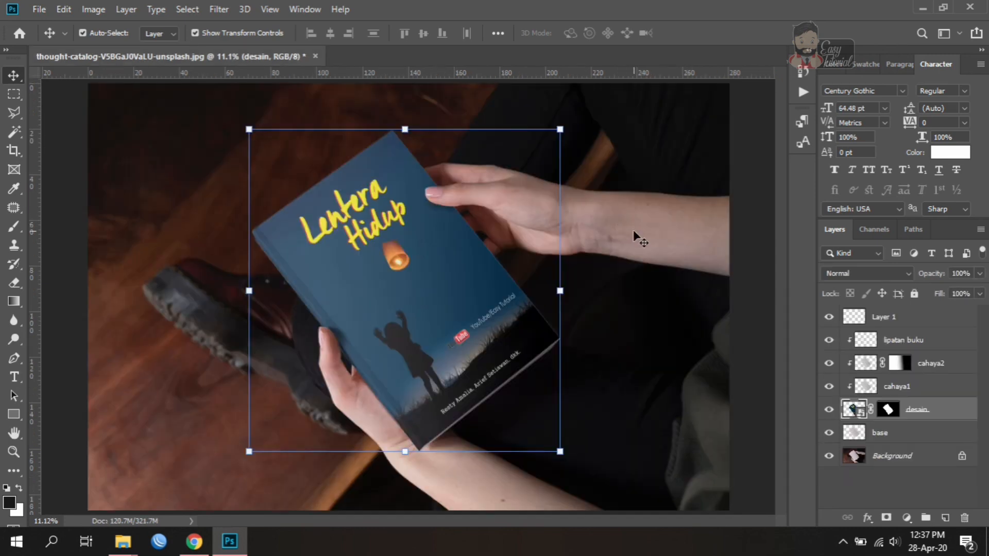
pyautogui.click(665, 294)
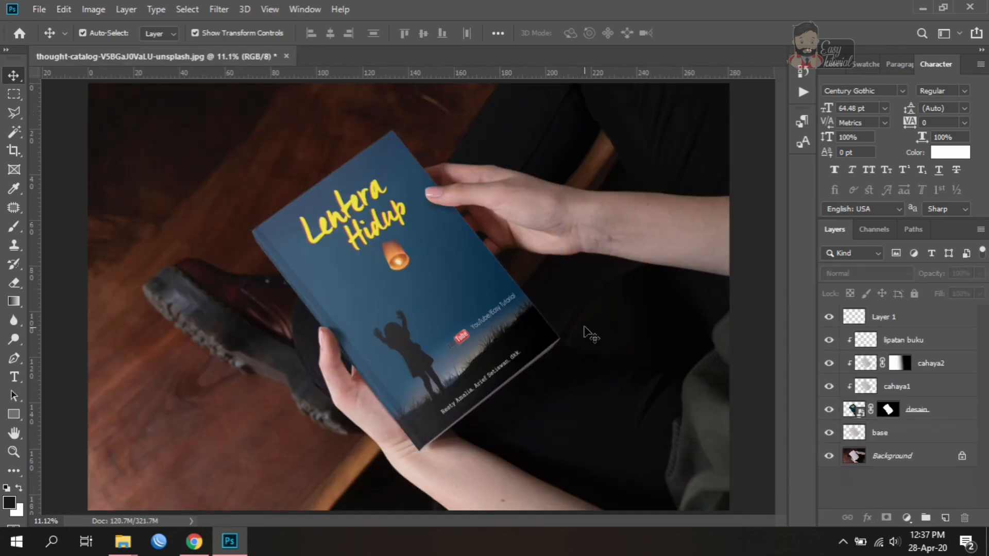